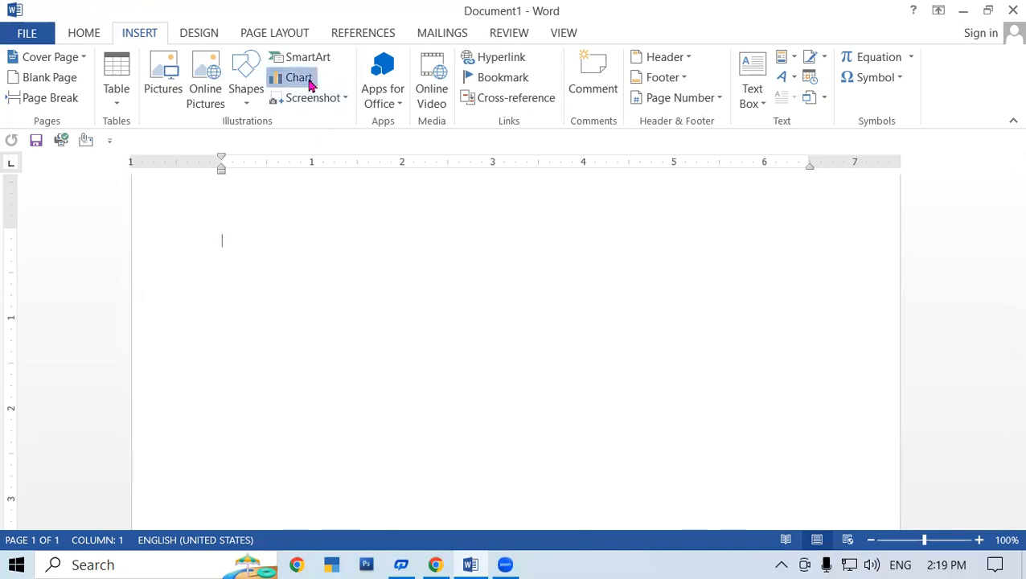
Insert a Clustered Column chart into the blank document.
click(299, 78)
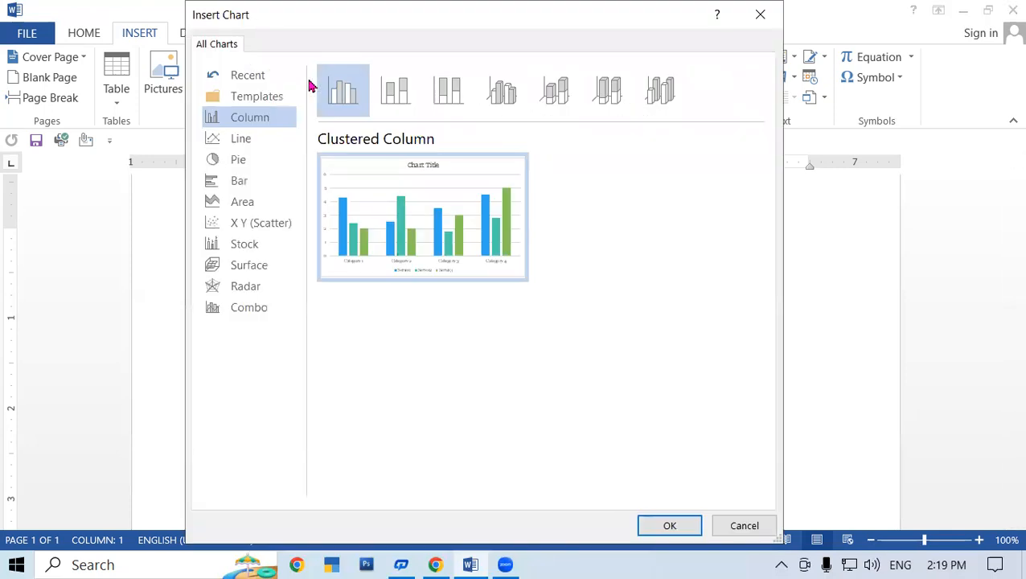
mouse_move(407, 215)
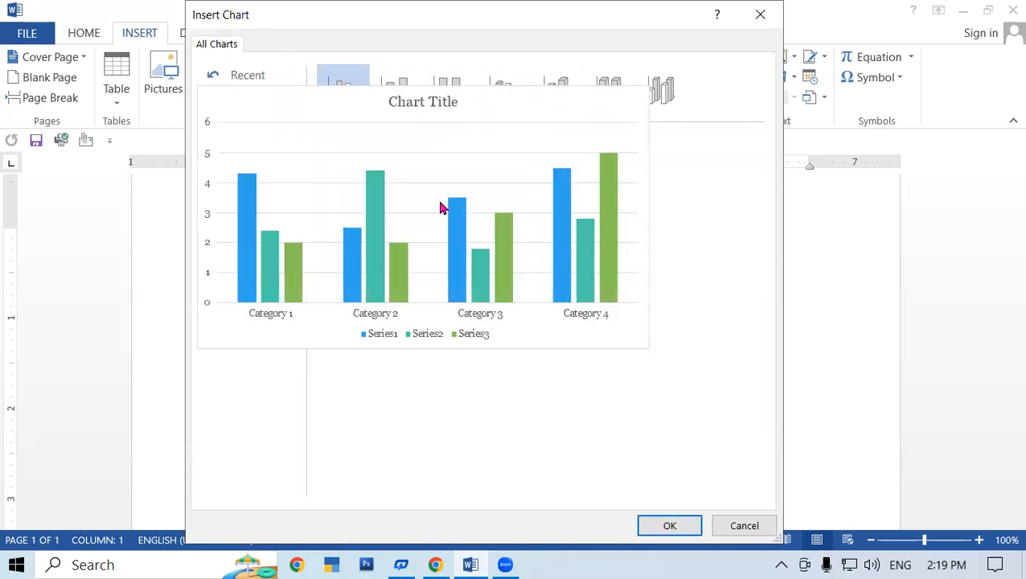
mouse_move(453, 265)
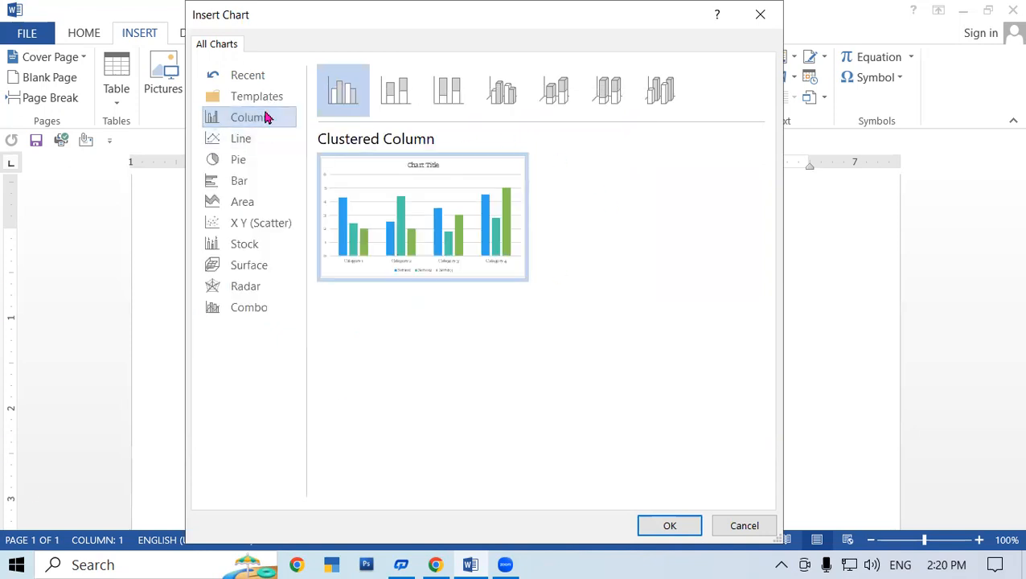
click(265, 116)
mouse_move(381, 203)
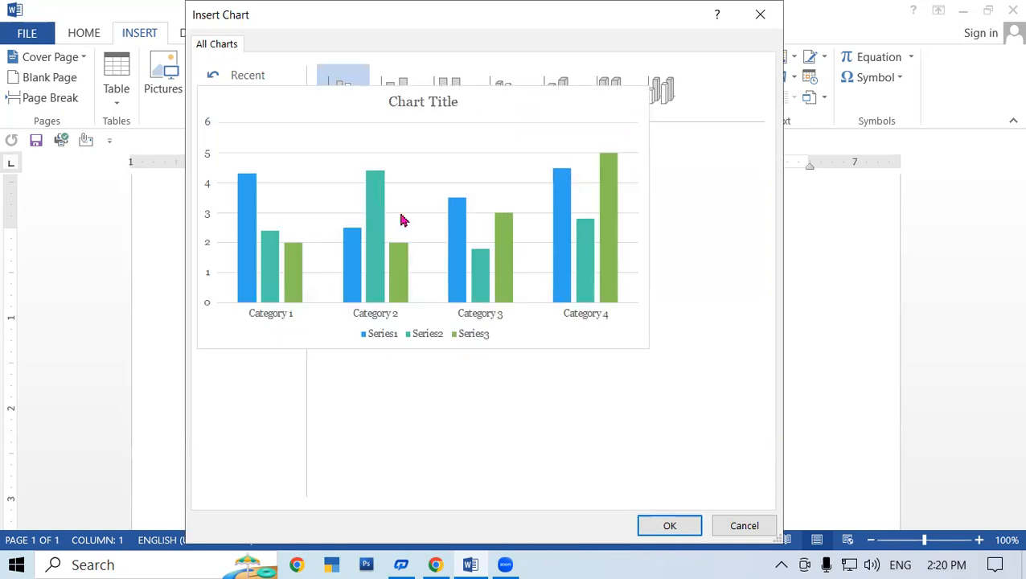
double_click(435, 225)
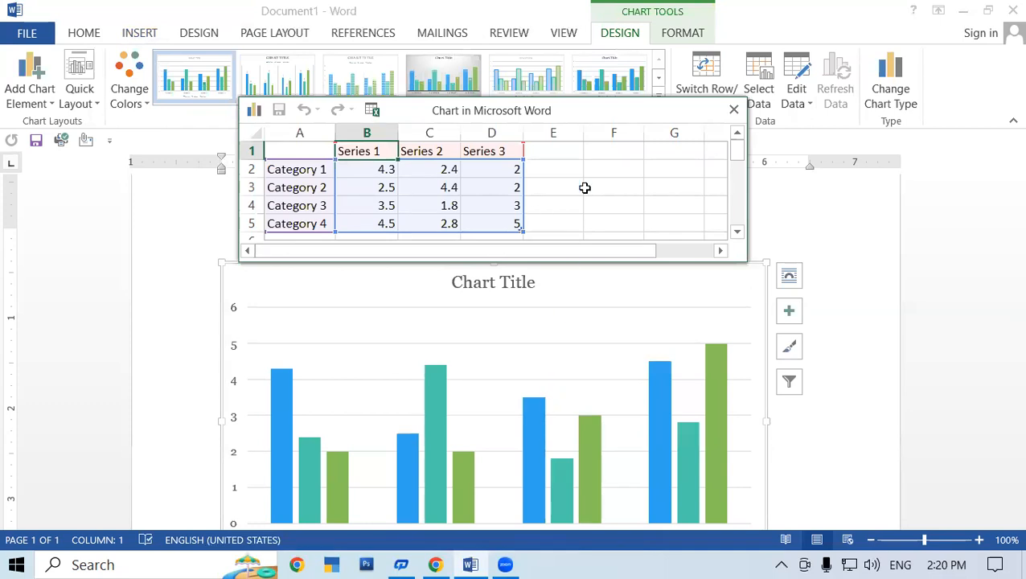
click(488, 190)
click(475, 222)
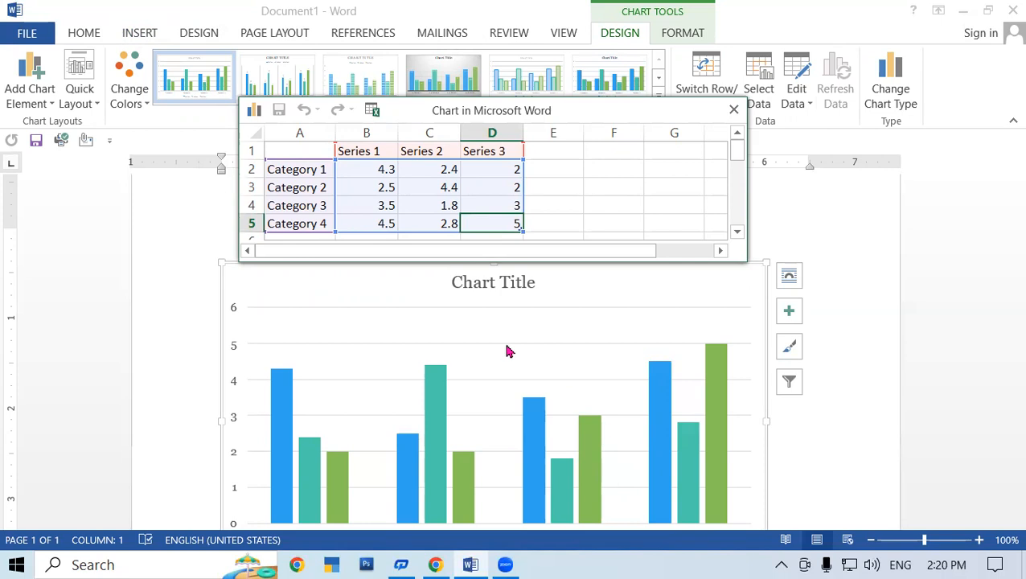
click(467, 183)
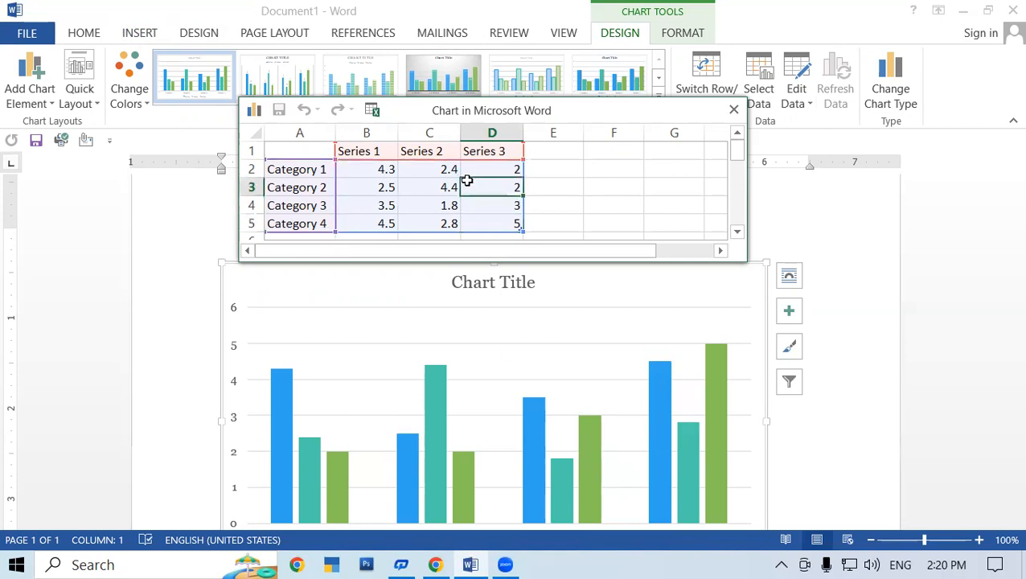
Name the three series in the chart's data sheet RAMKOLA, PADRAUNA and DEORIA, and fit column C to its header.
click(366, 152)
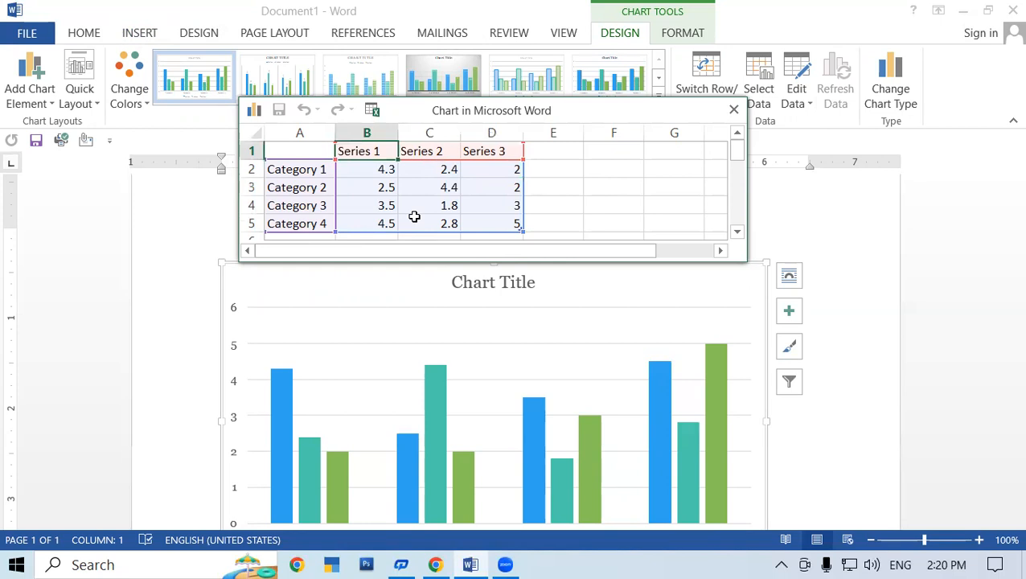
text(RAM)
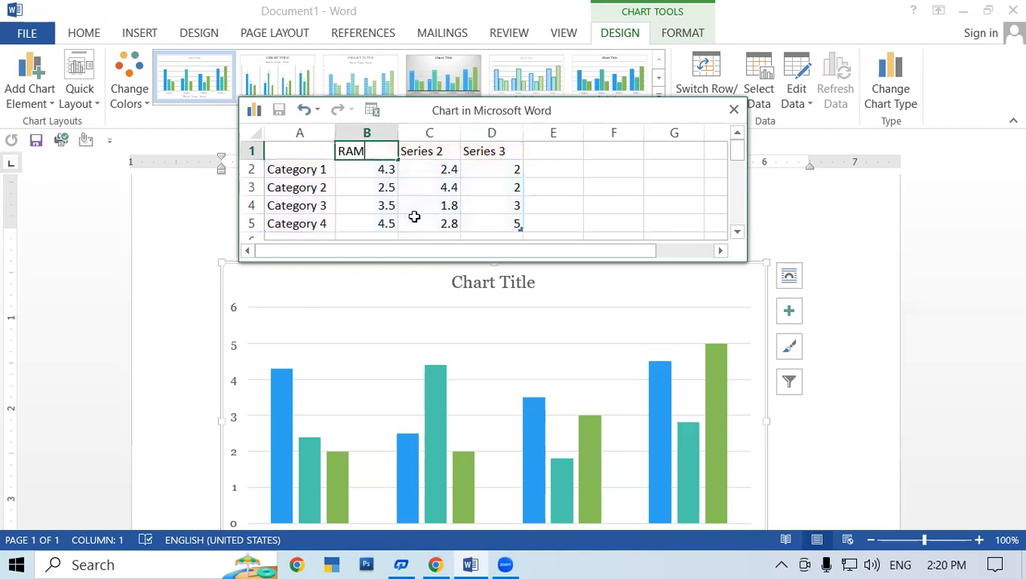
text(KOLA)
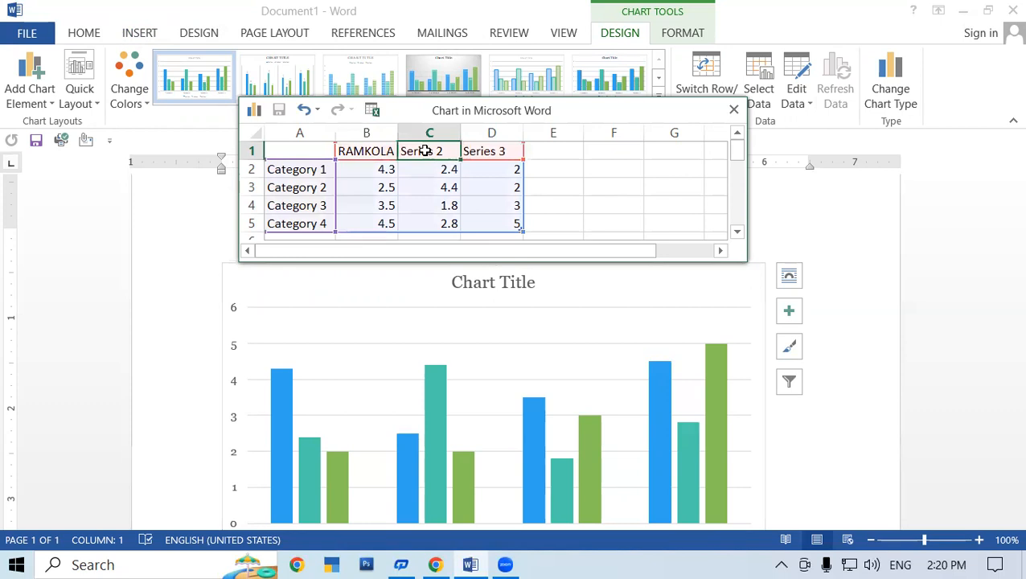
text(PAD)
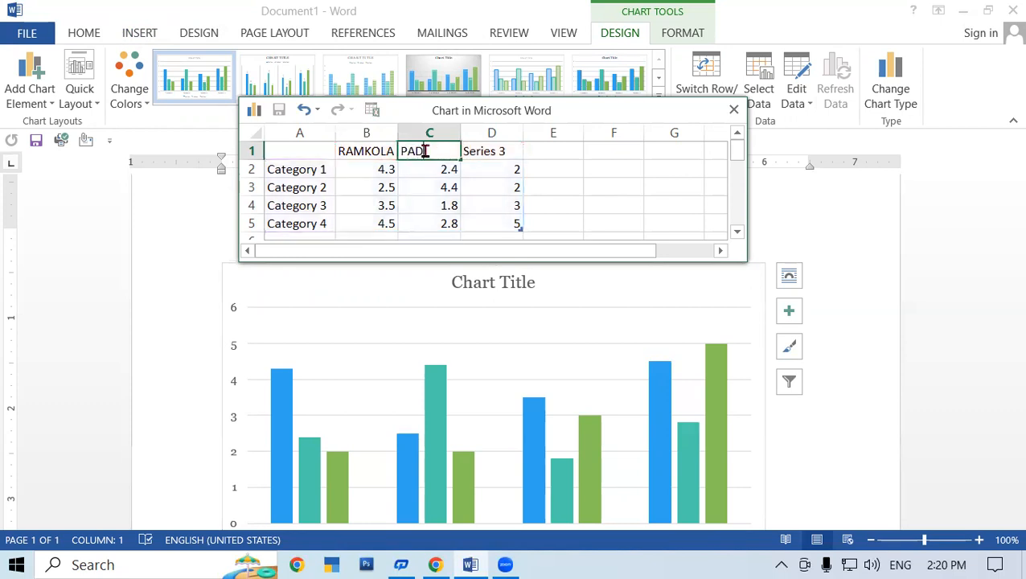
text(RAUNA)
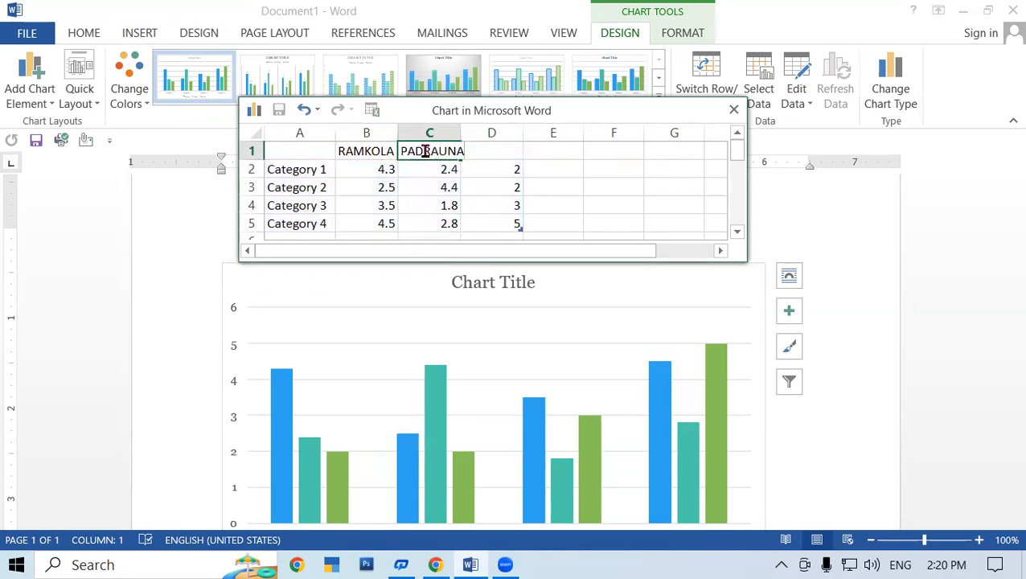
click(550, 185)
click(502, 152)
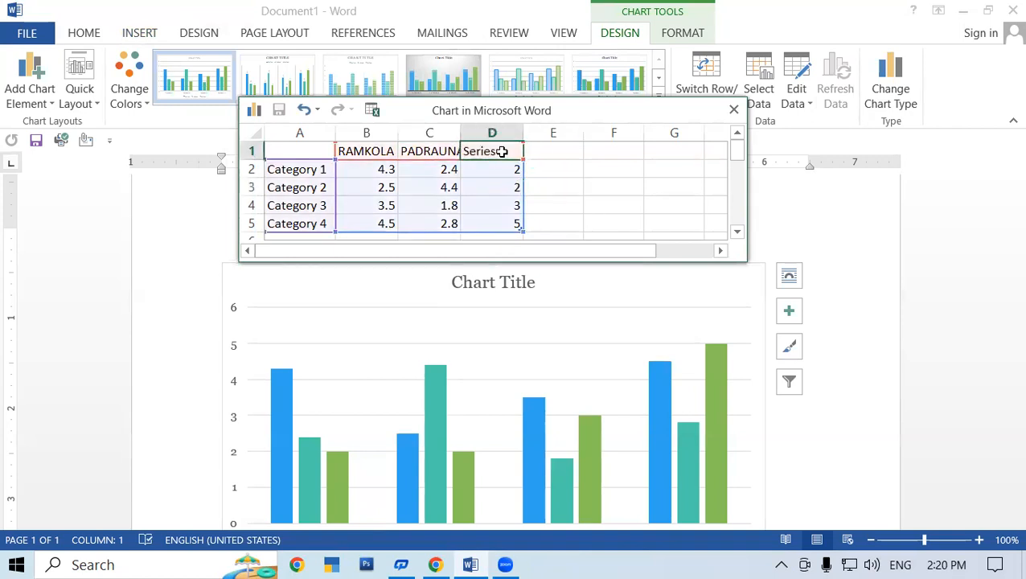
text(DE)
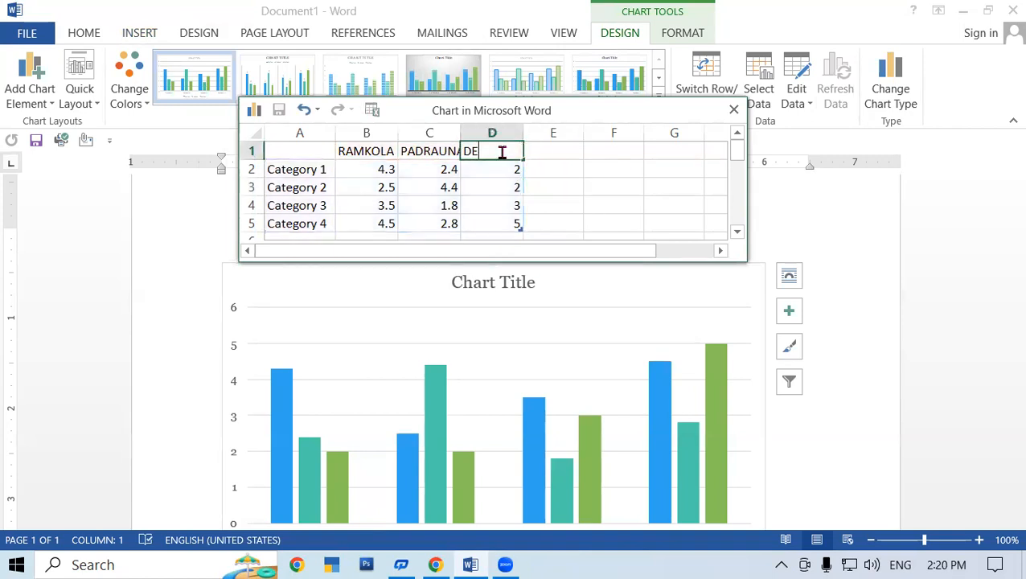
text(ORIA)
click(601, 207)
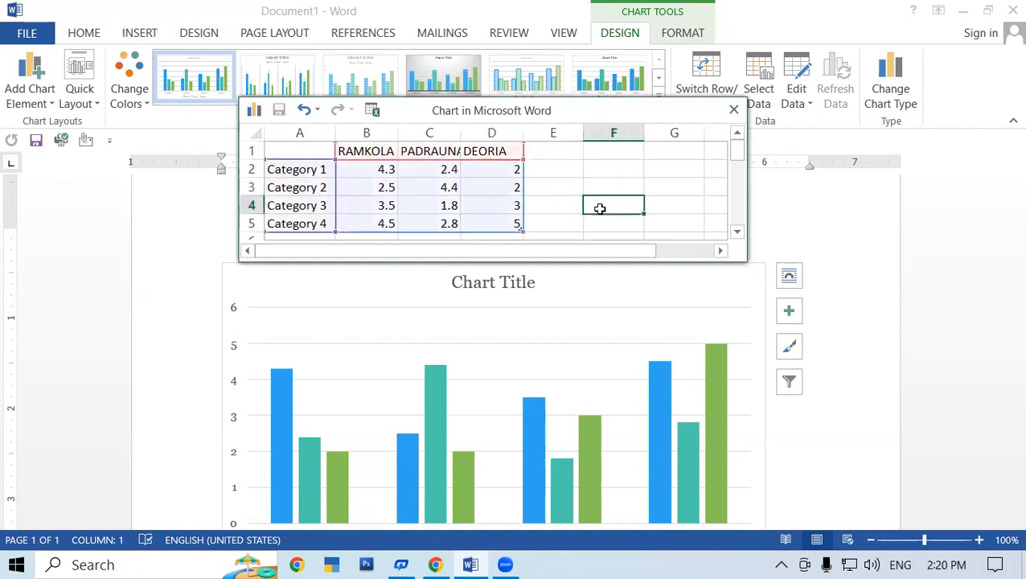
double_click(460, 133)
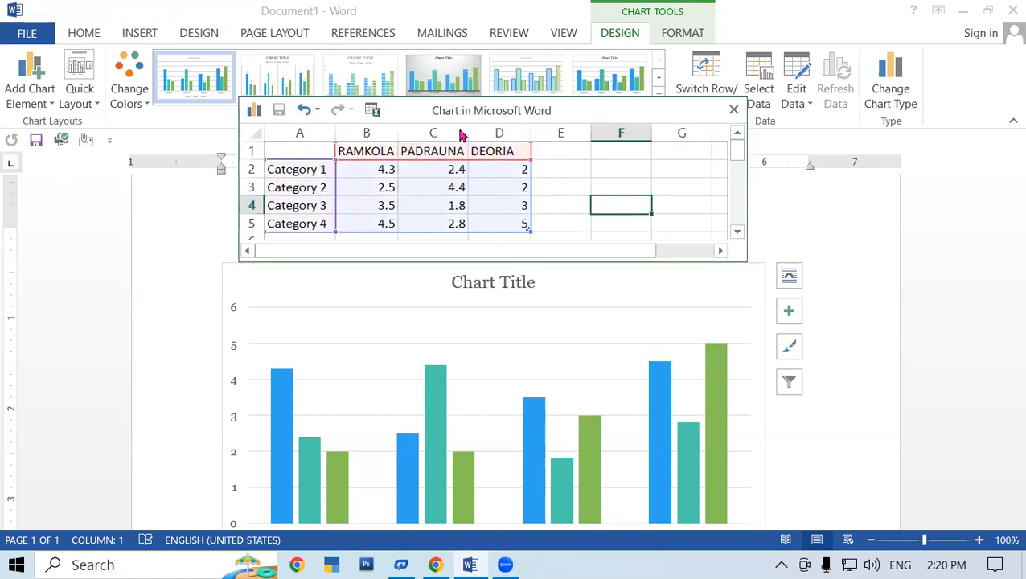
click(560, 171)
Rename the three series headers in the chart data to KEYBOARD, MOUSE and LAPTOP.
click(303, 169)
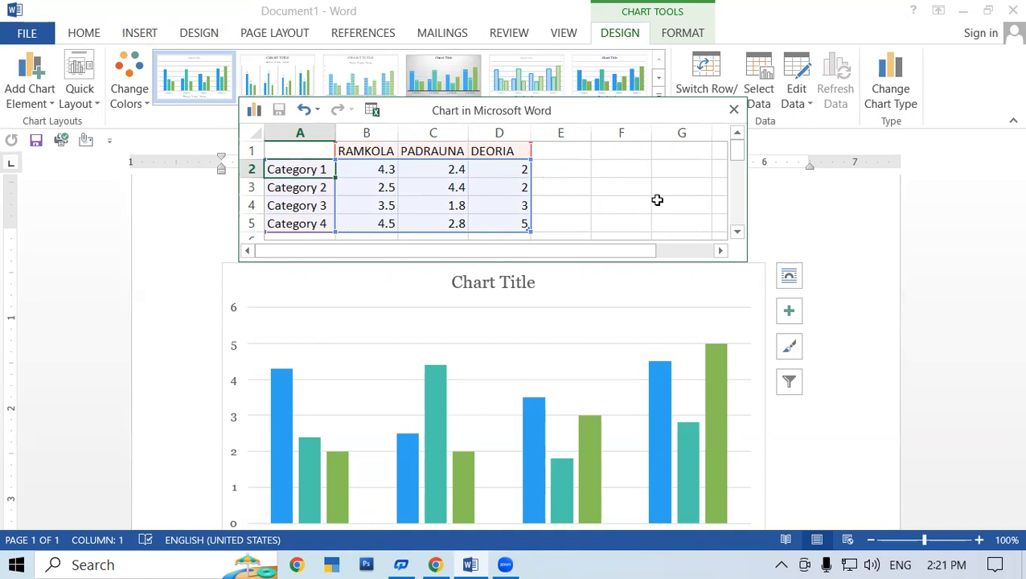
click(393, 151)
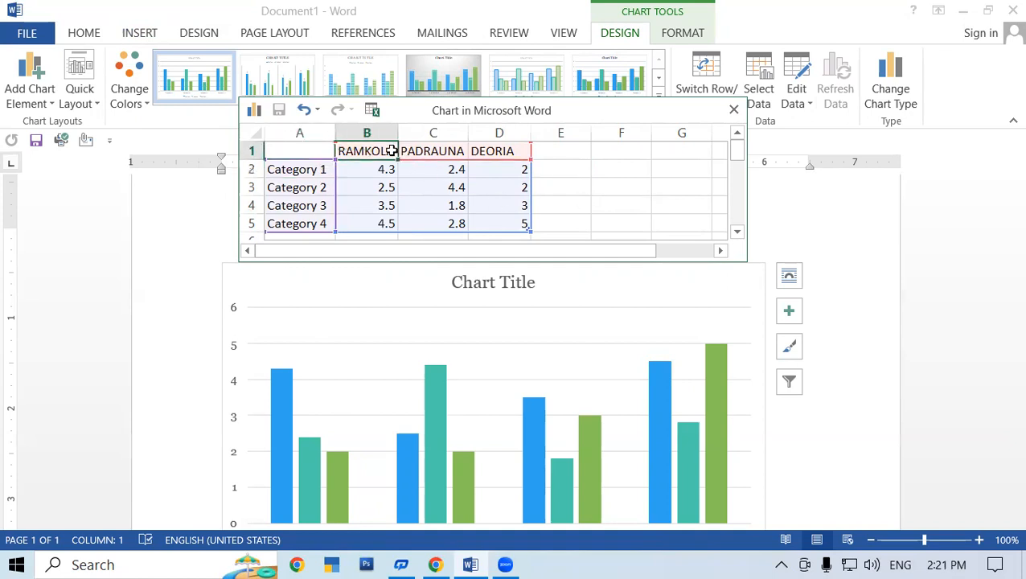
text(KEYB)
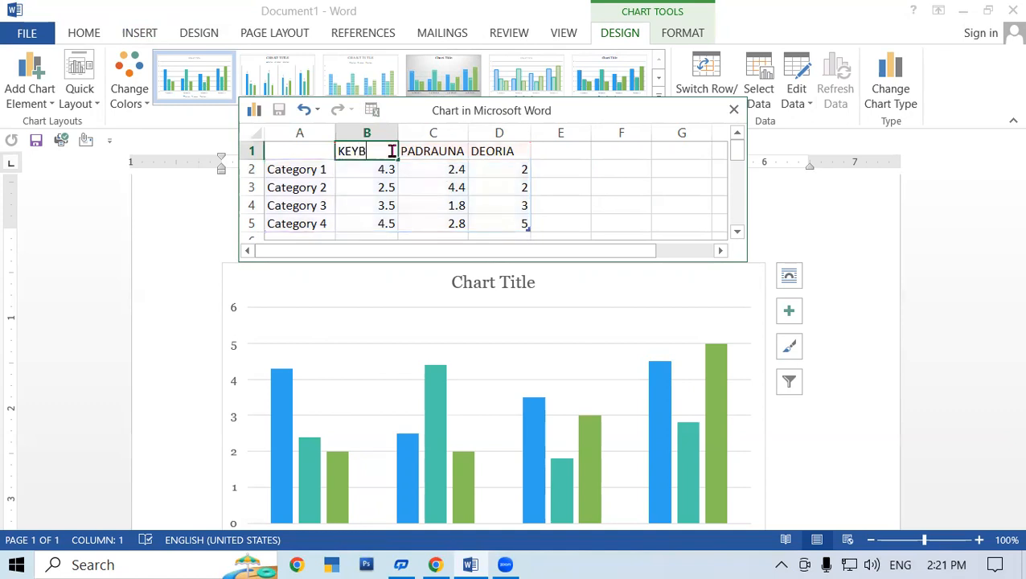
text(OARD)
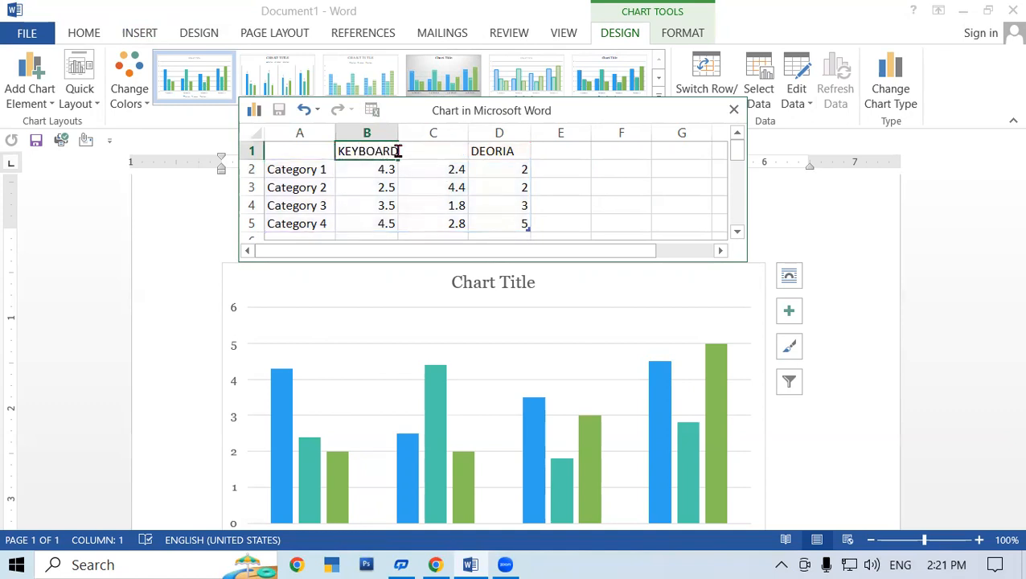
click(456, 186)
click(449, 149)
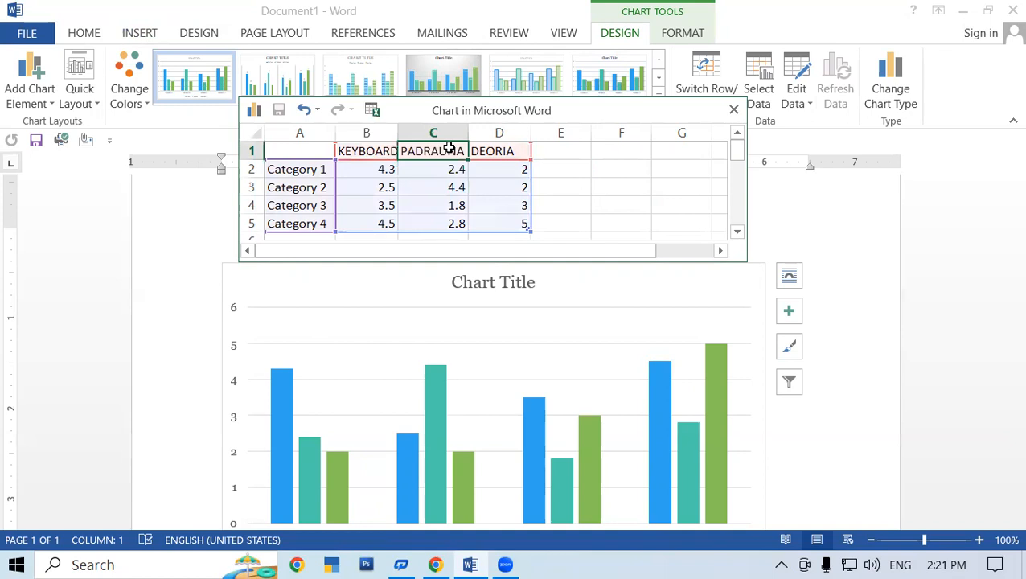
text(MOUSE)
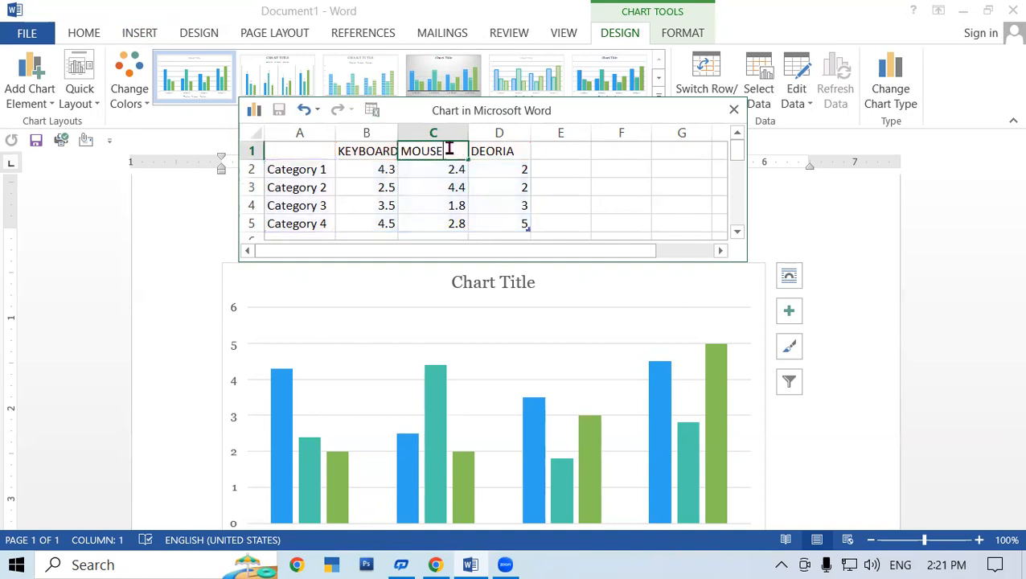
click(484, 195)
click(490, 151)
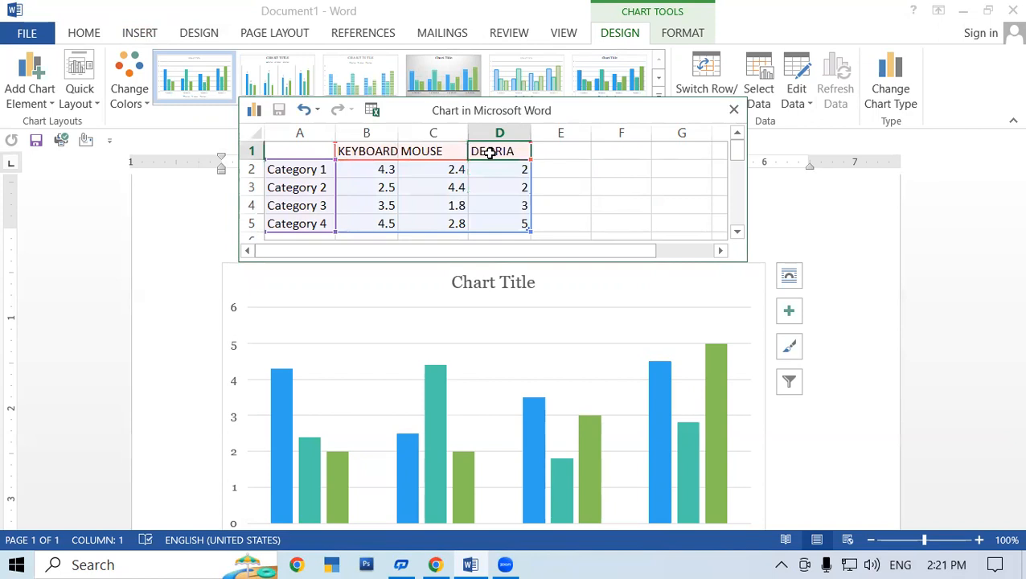
text(LAPTOP)
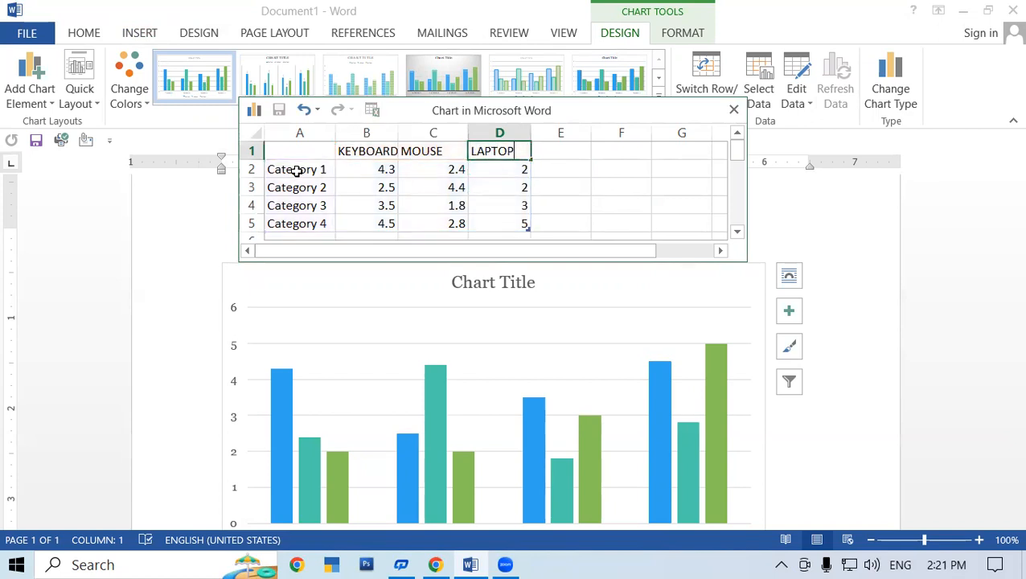
Rename the four categories in the chart data to KASIA, DEORIA, PADRAUNA and HATA.
click(297, 173)
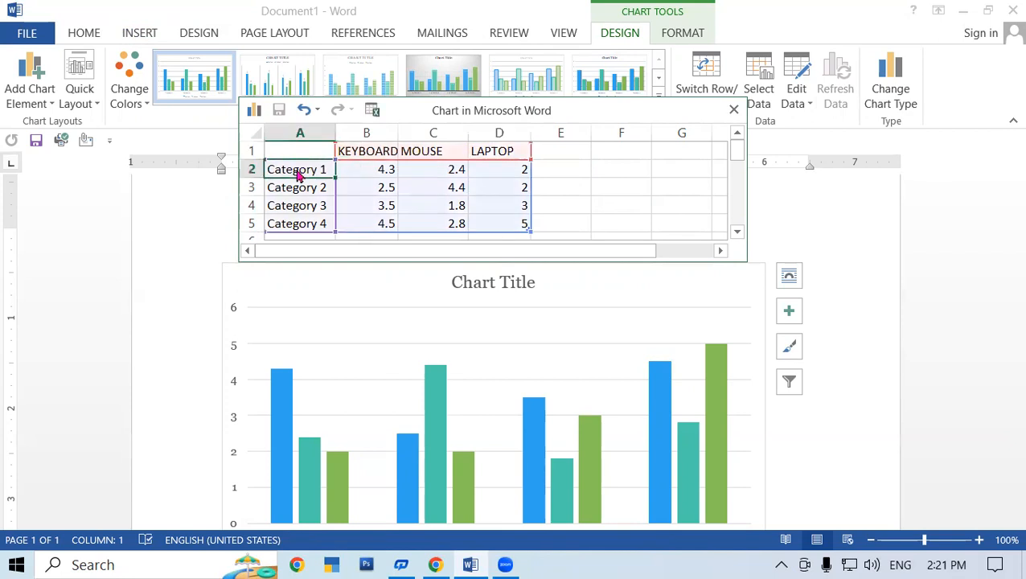
text(KASIA)
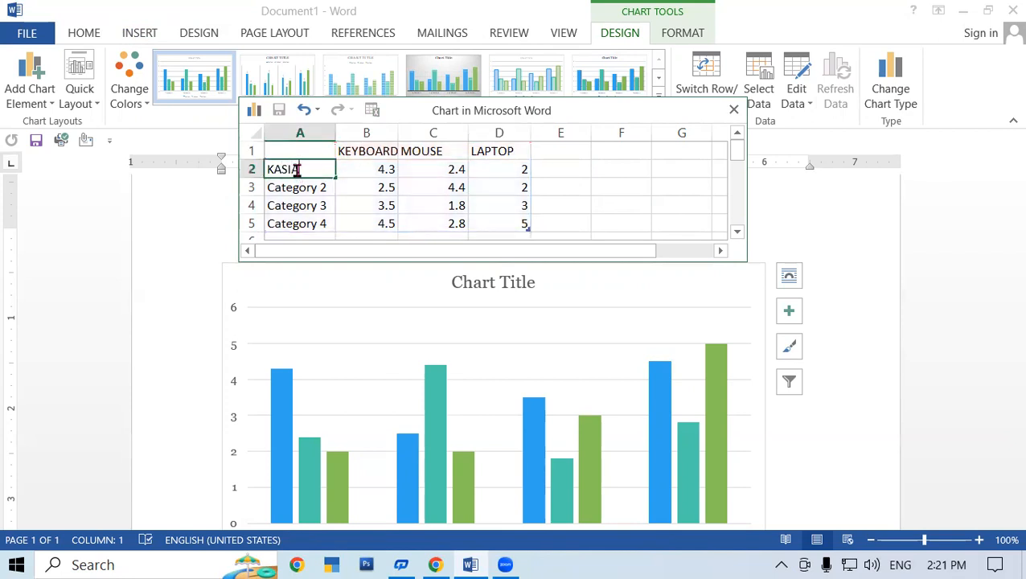
click(317, 195)
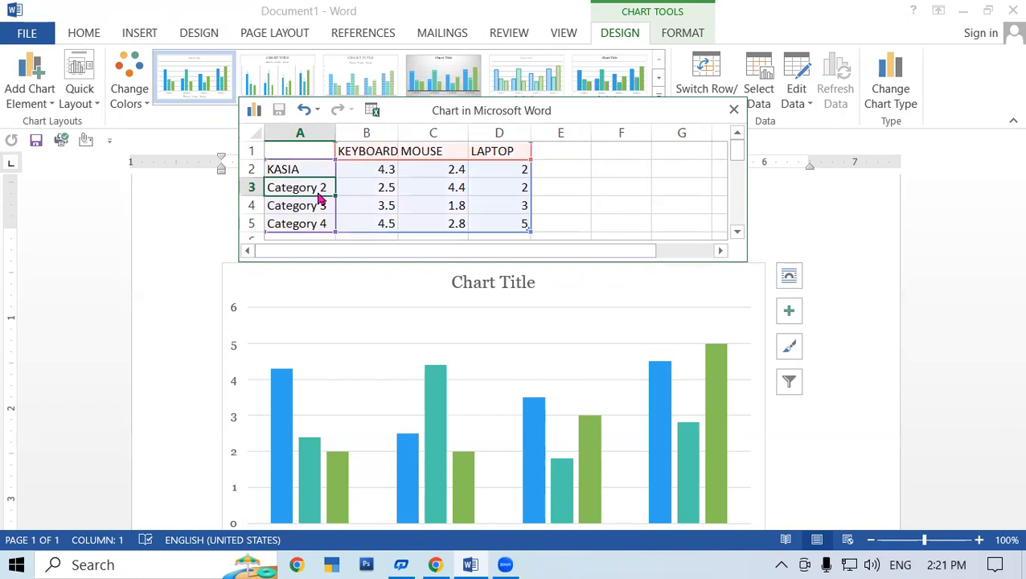
text(DEORIA)
click(319, 206)
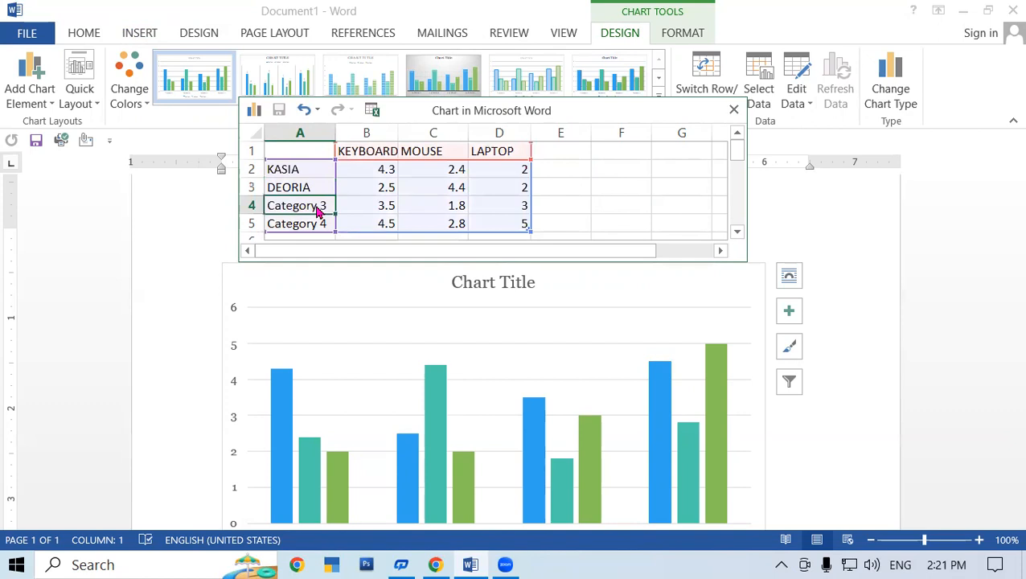
text(PADRAUNA)
click(310, 229)
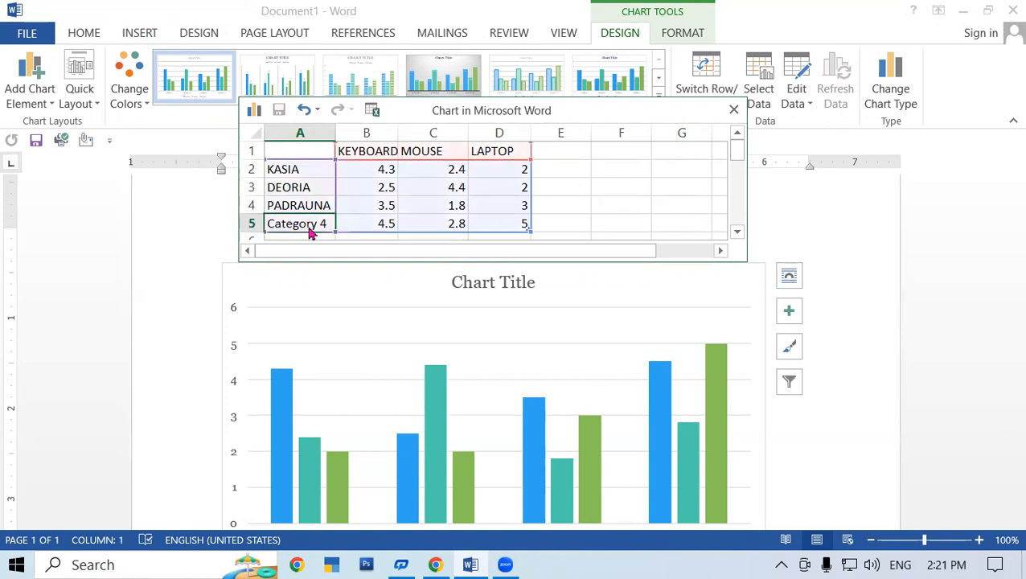
text(HATA)
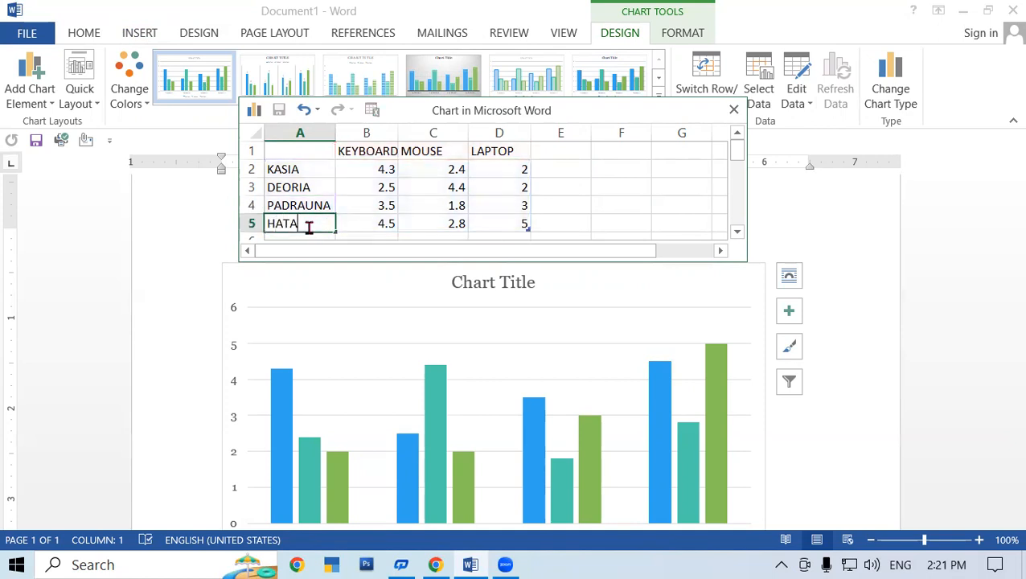
click(595, 193)
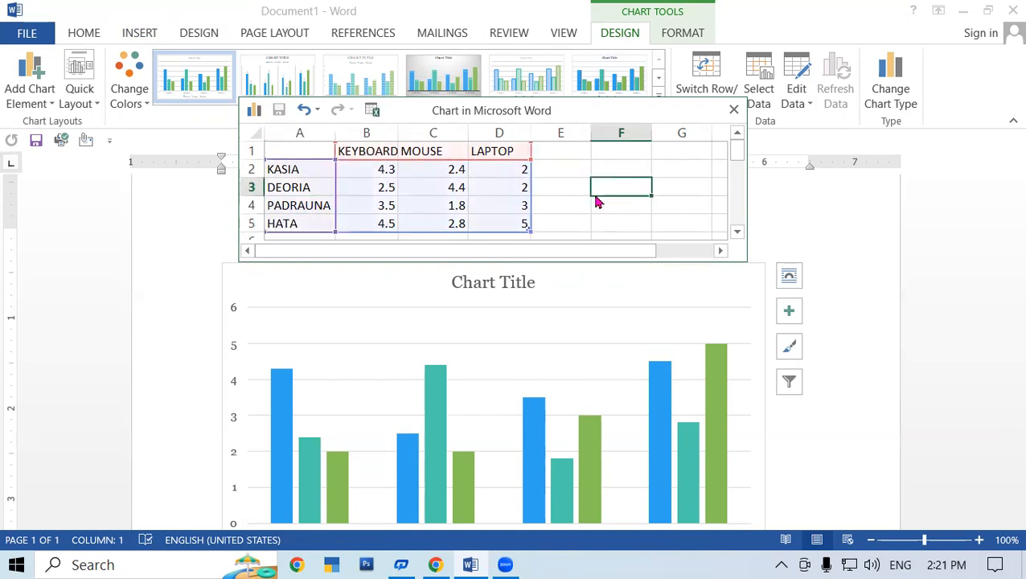
Widen column B of the chart data slightly so the KEYBOARD header fits.
click(379, 150)
drag(396, 131, 402, 131)
click(598, 166)
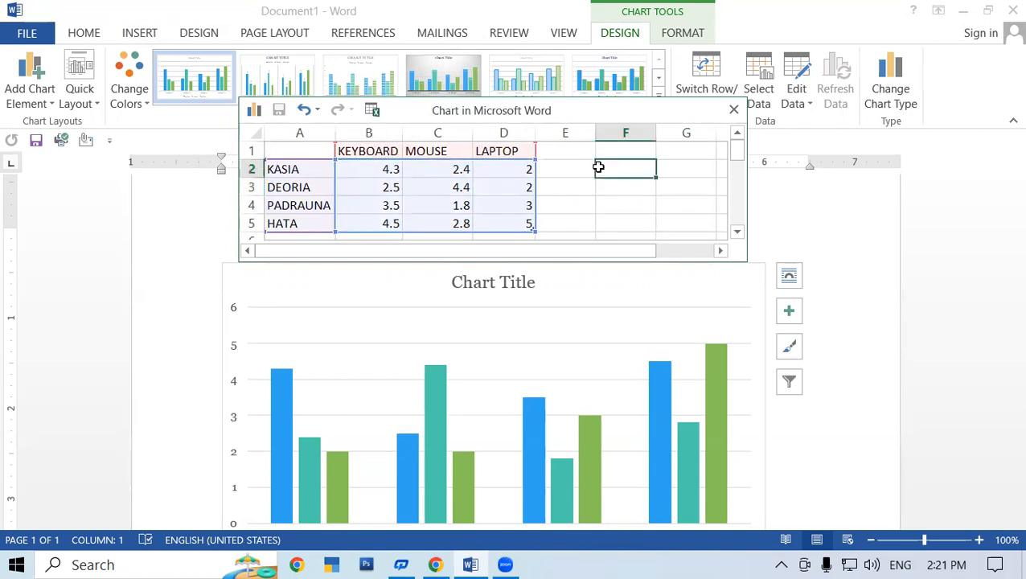
Set the KEYBOARD value for KASIA to 10000 in the chart data.
click(378, 168)
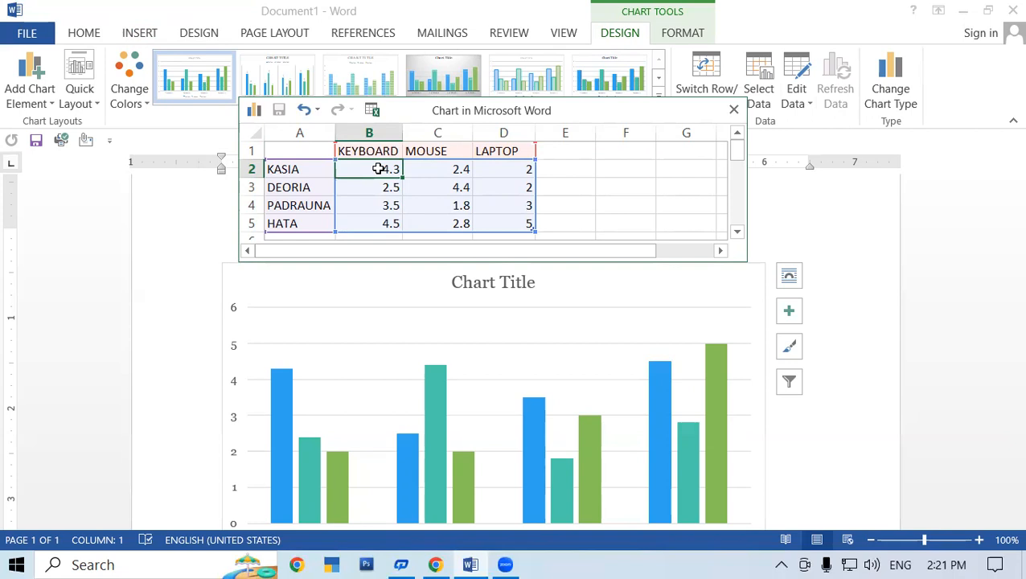
text(10000)
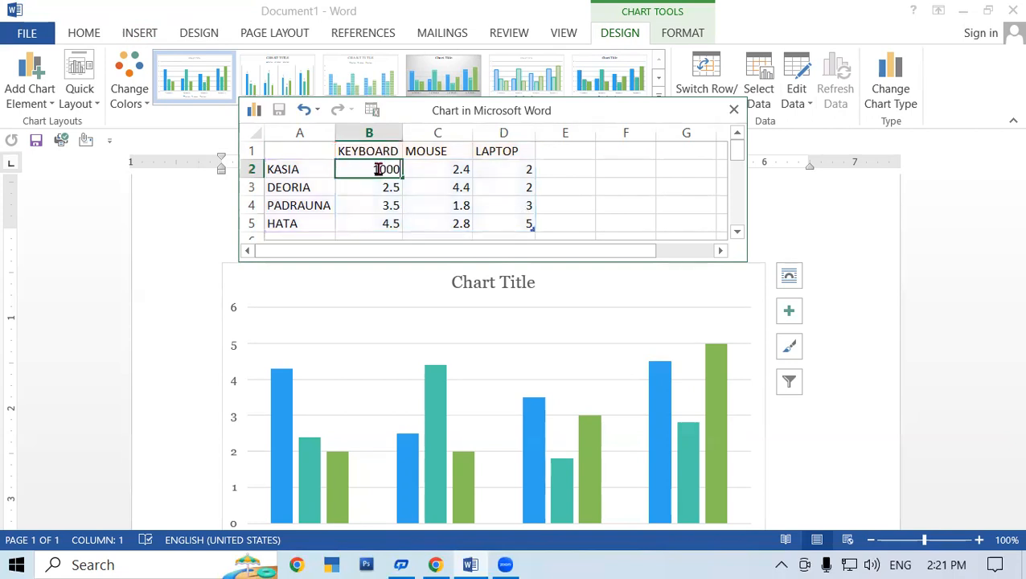
click(599, 190)
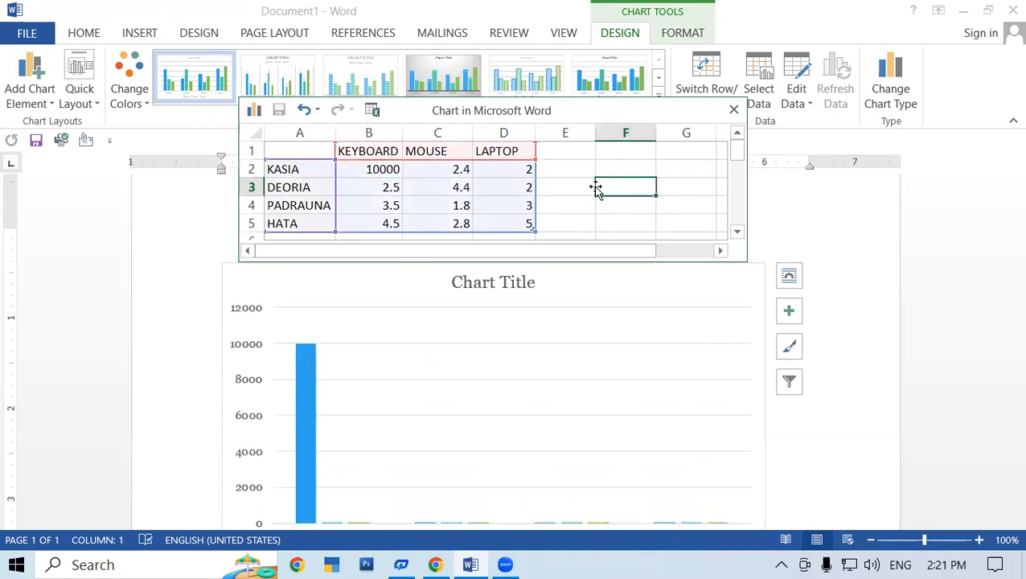
Set the MOUSE value for KASIA to 5000 in the chart data.
click(714, 475)
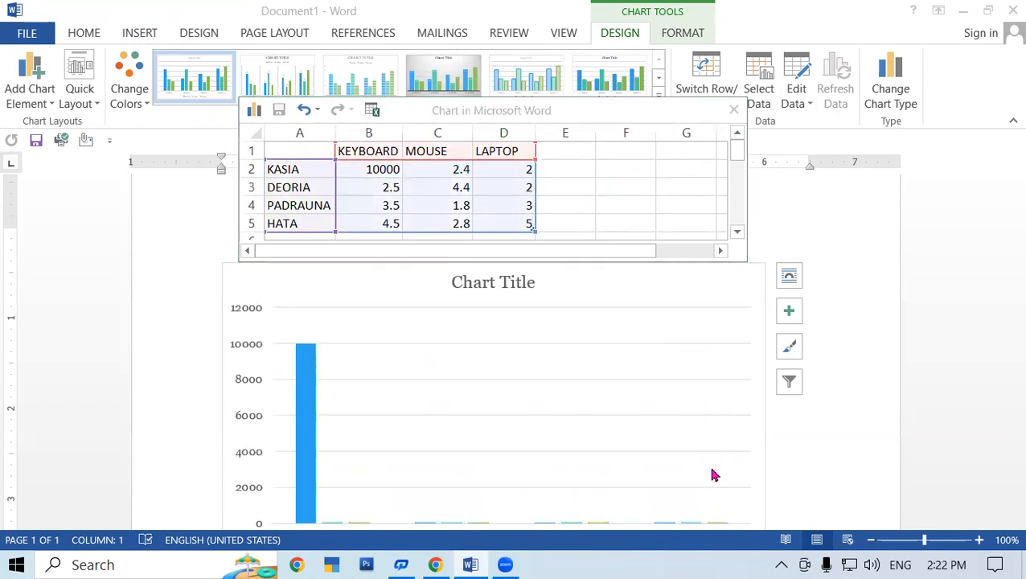
scroll(594, 444, down, 1)
scroll(594, 443, down, 1)
scroll(593, 442, up, 1)
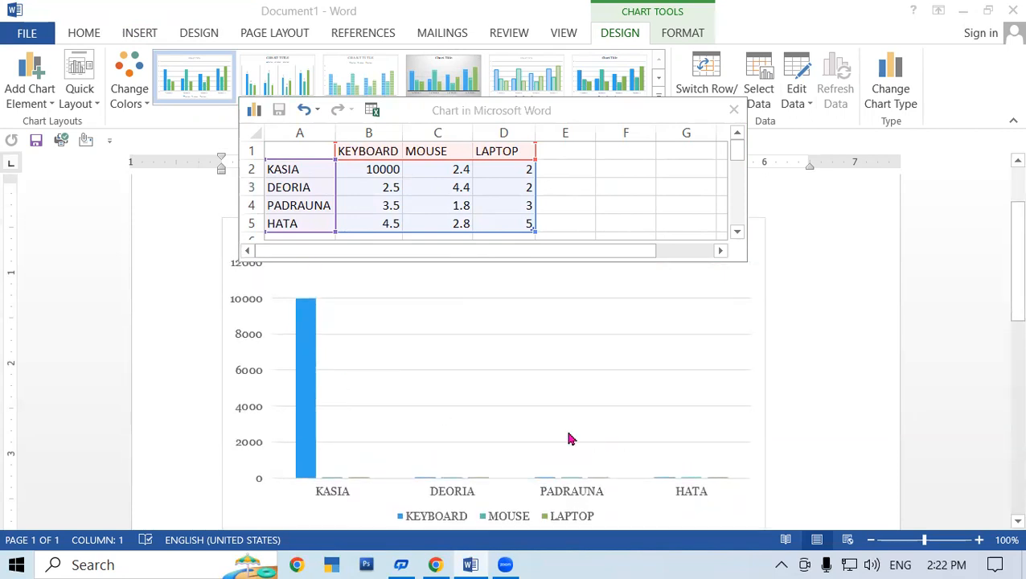
click(439, 169)
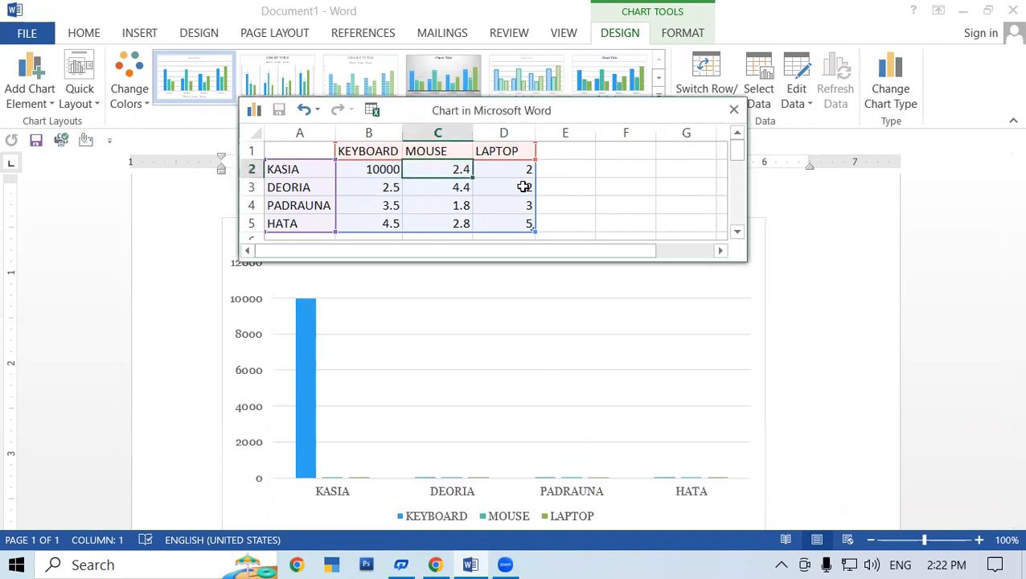
text(500)
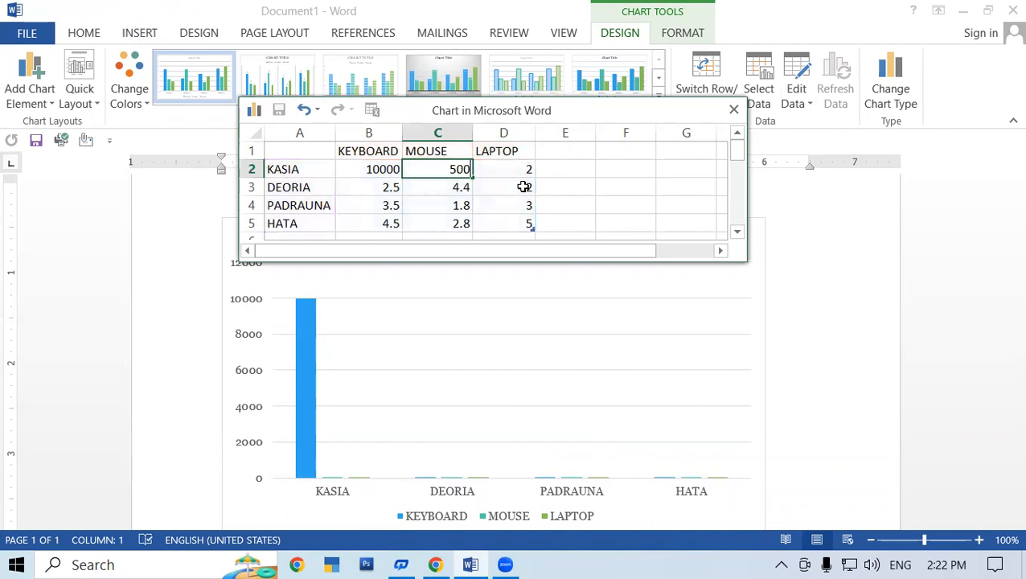
text(0)
click(545, 188)
Set the LAPTOP value for KASIA to 25000 in the chart data.
click(517, 169)
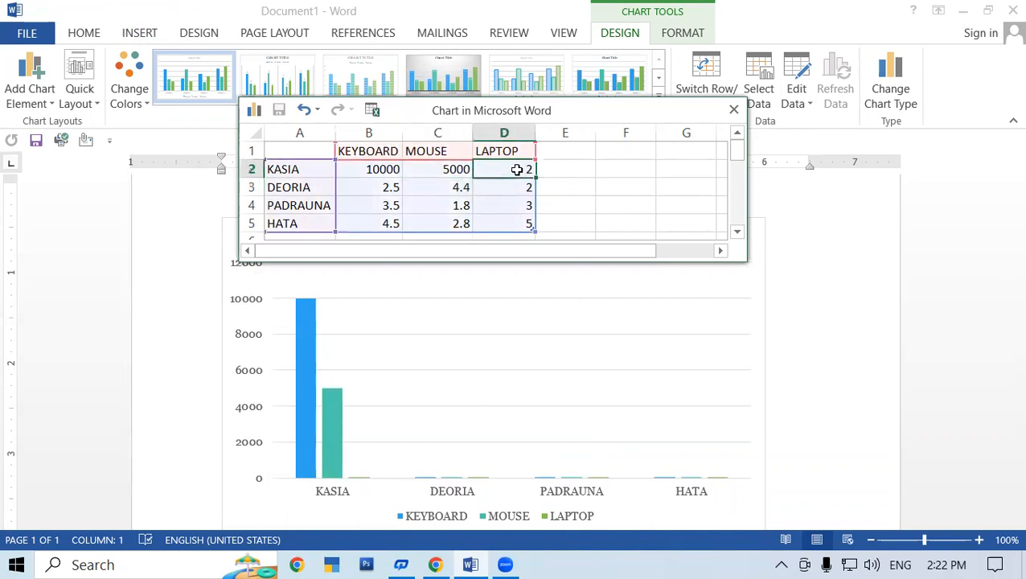
double_click(517, 169)
text(5000)
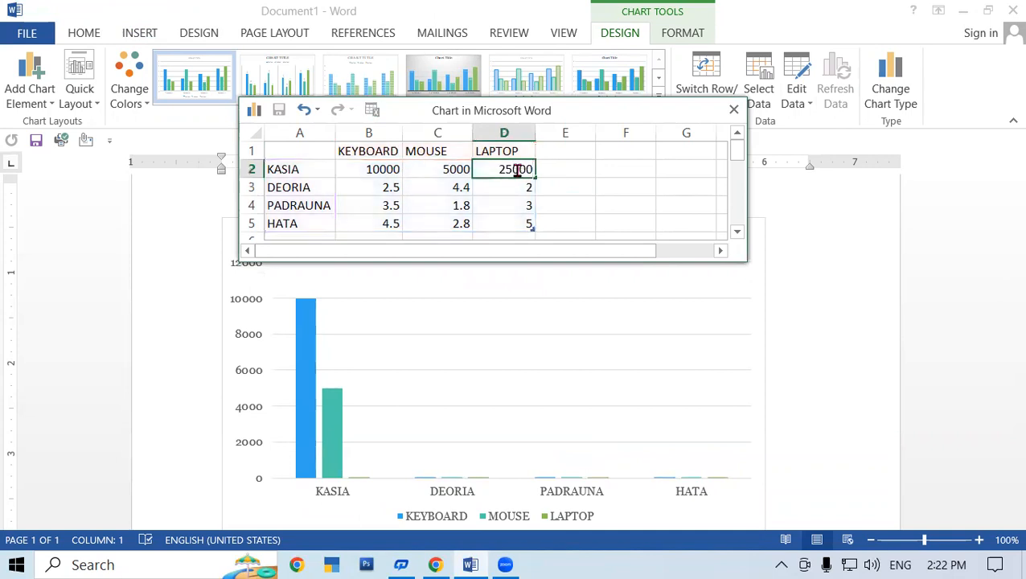
click(623, 189)
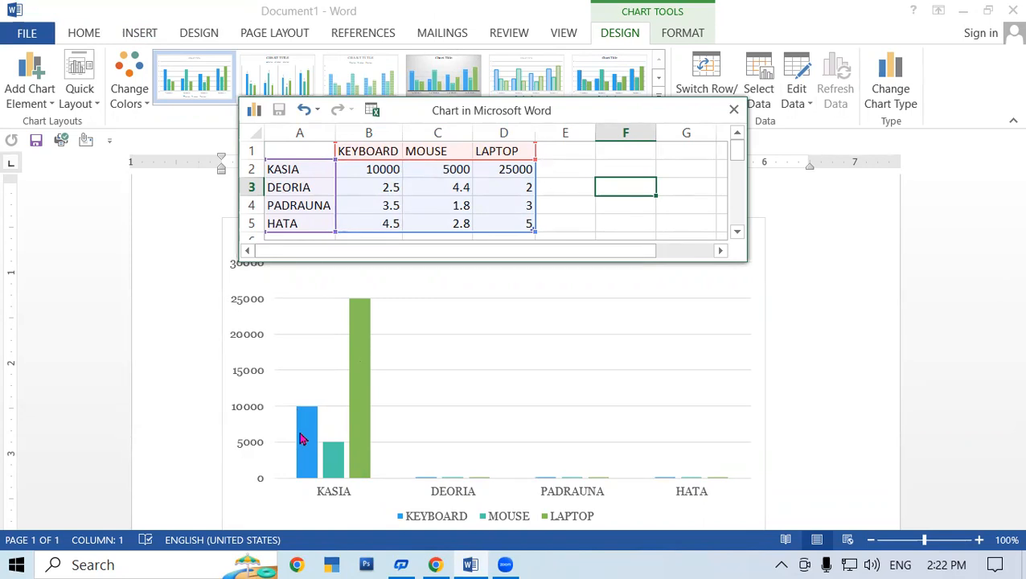
Set the DEORIA values in the chart data to 9000 for KEYBOARD and 20000 for MOUSE.
click(366, 189)
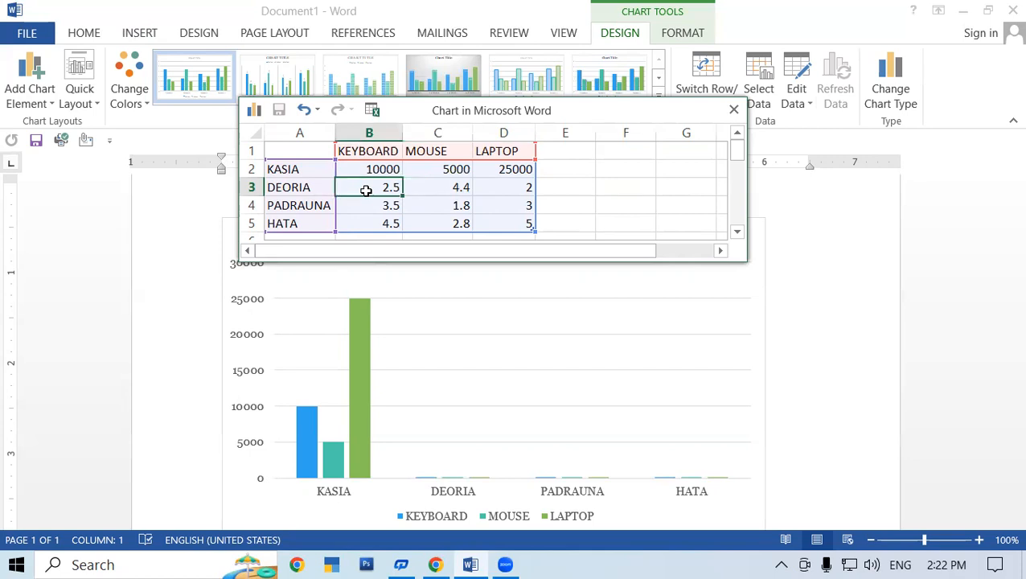
text(9000)
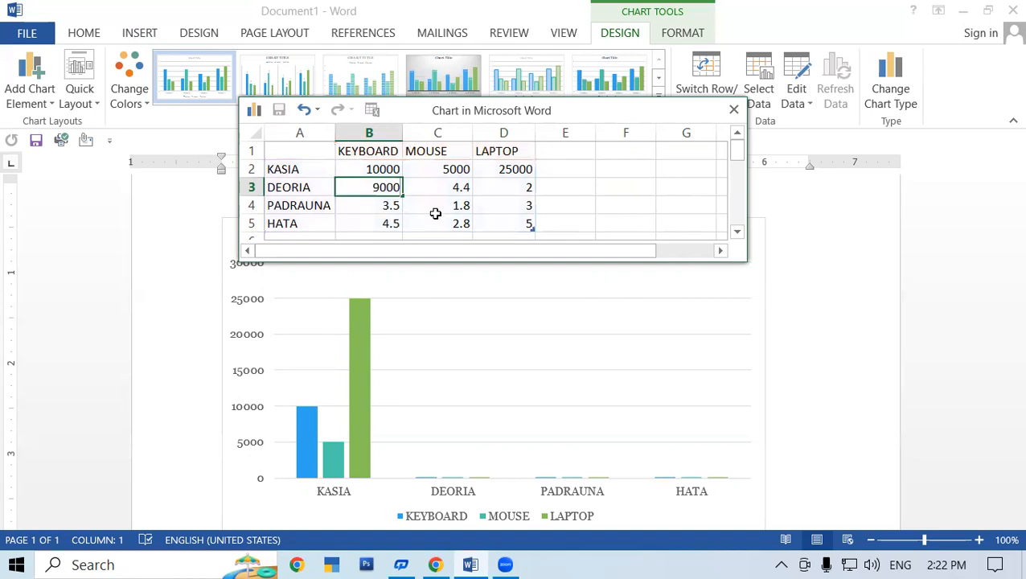
click(436, 213)
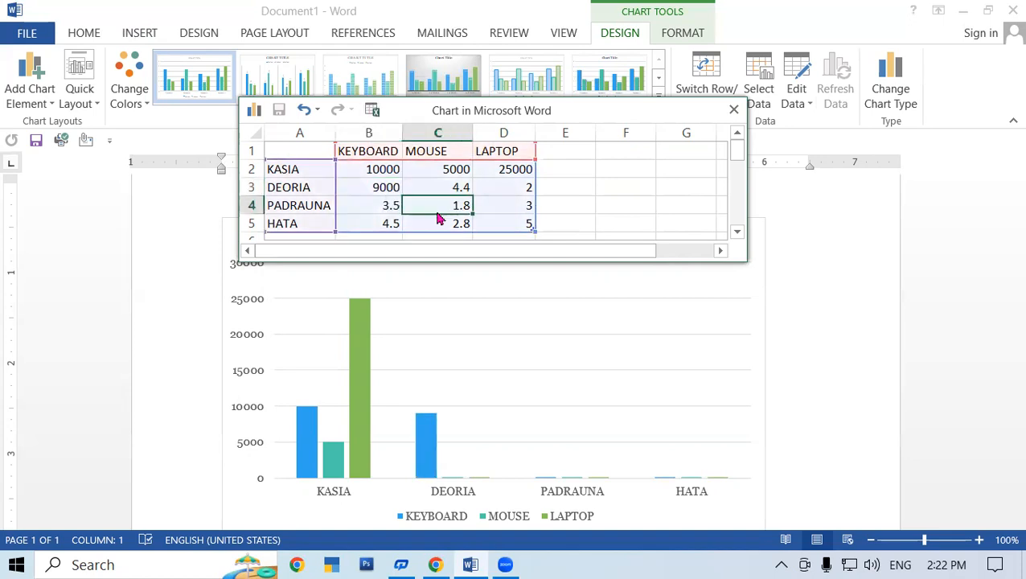
click(439, 188)
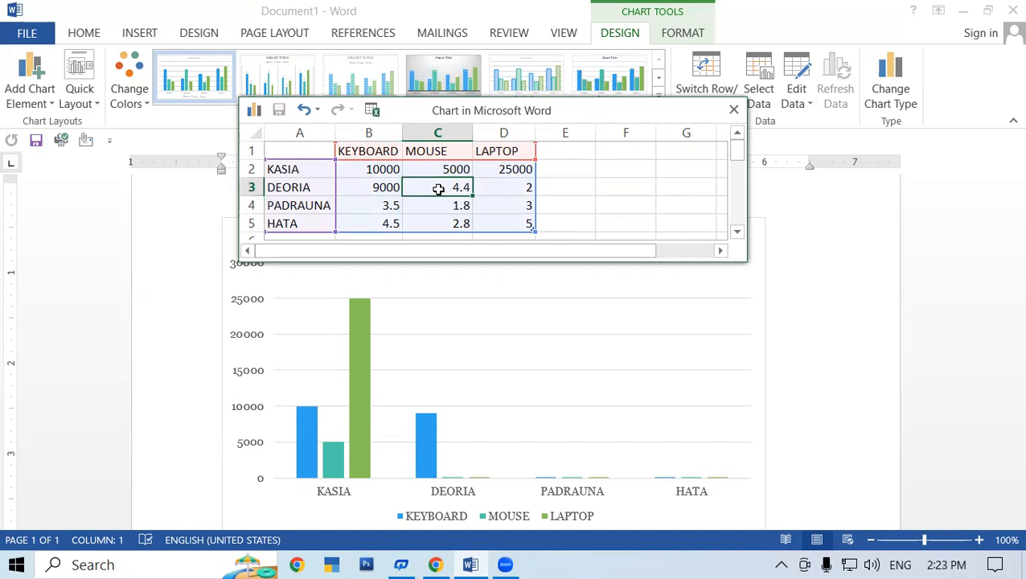
text(20000)
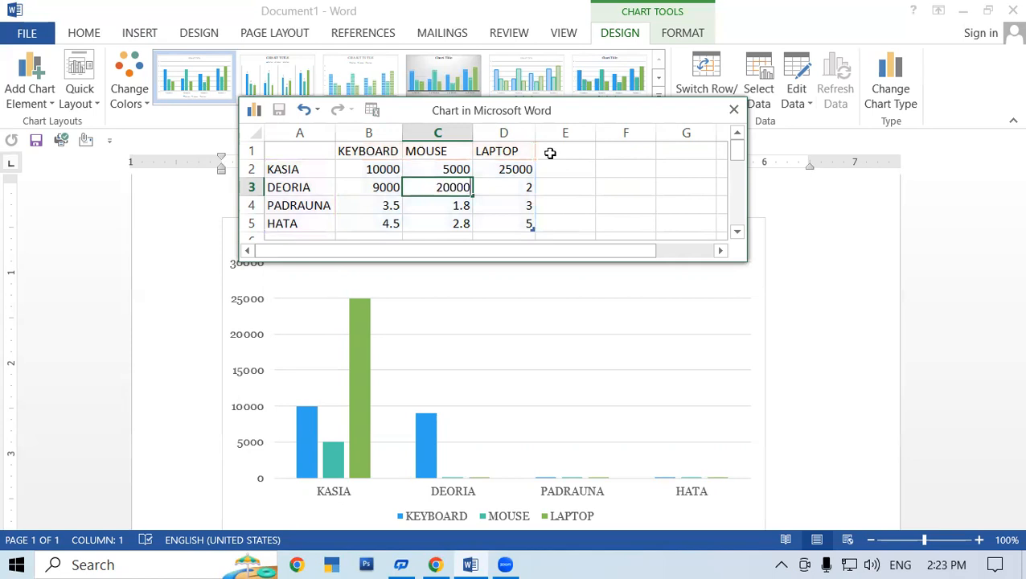
click(570, 204)
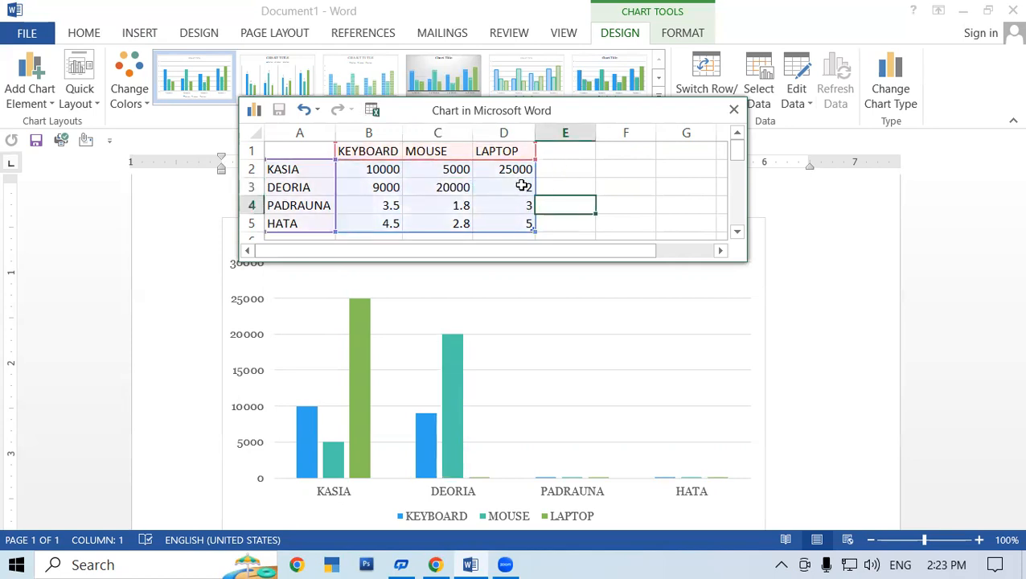
Set the LAPTOP value for DEORIA to 60000 in the chart data.
click(522, 186)
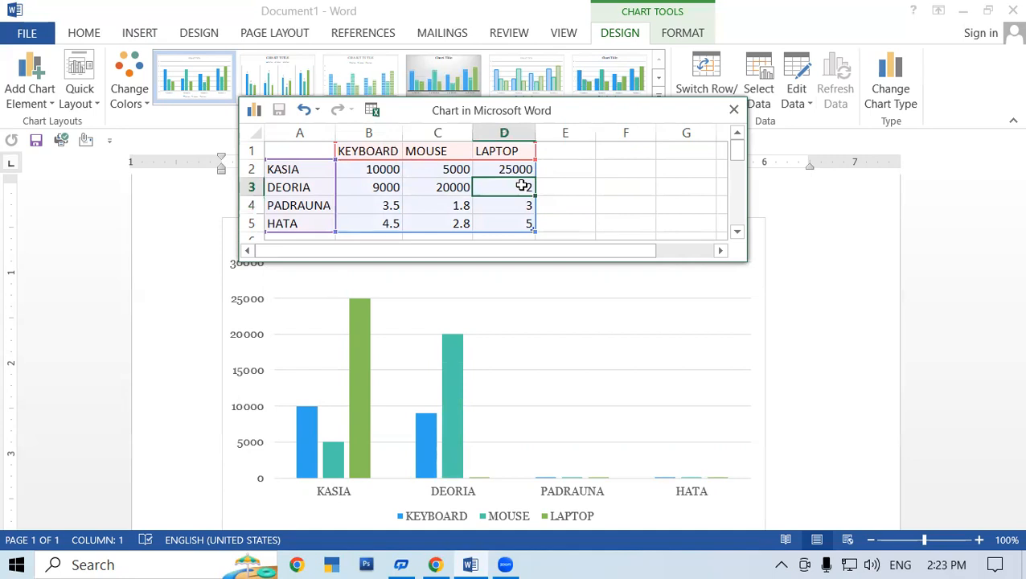
text(60000)
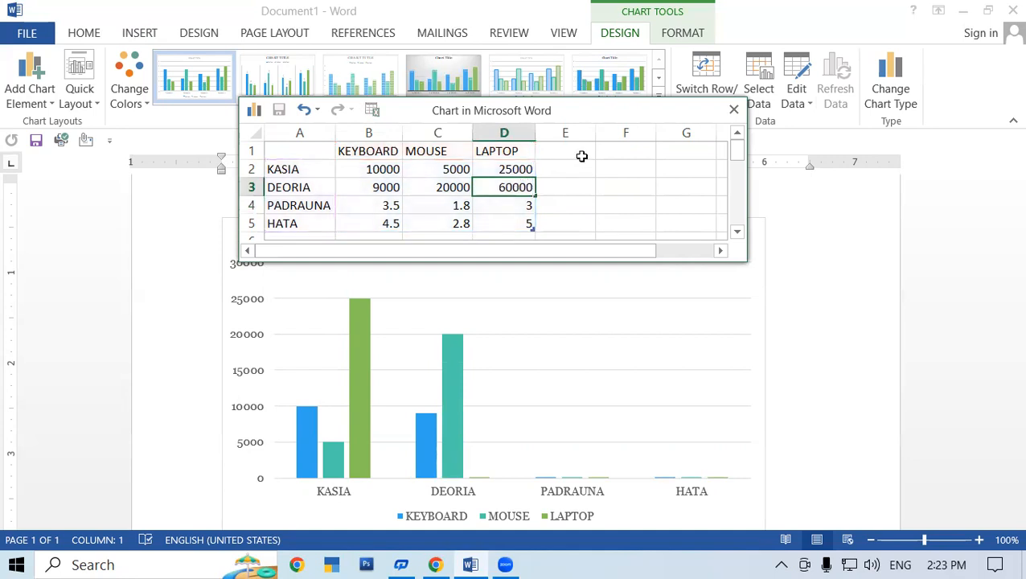
click(605, 189)
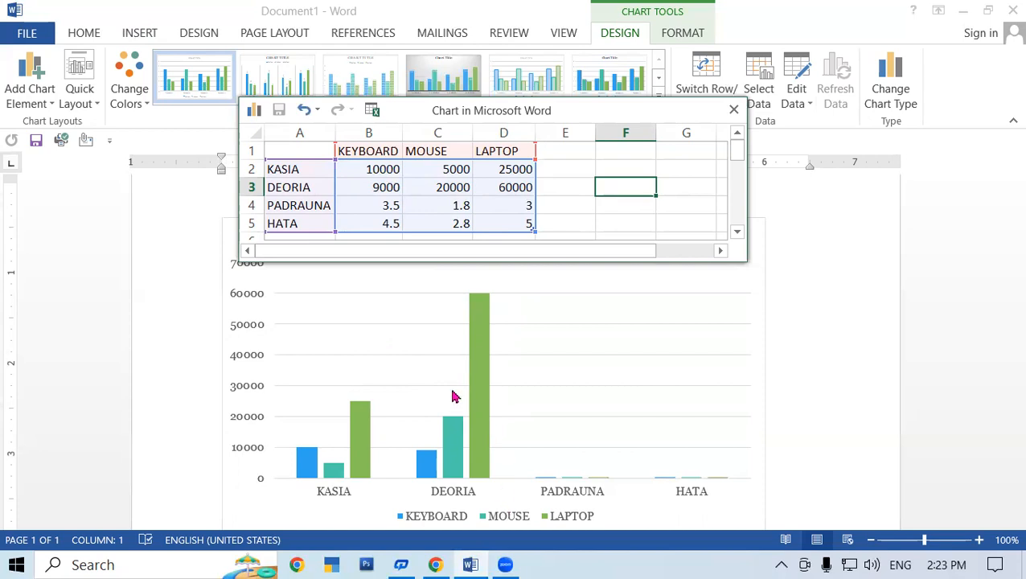
Set the LAPTOP value for DEORIA to 32000 in the chart data.
click(505, 187)
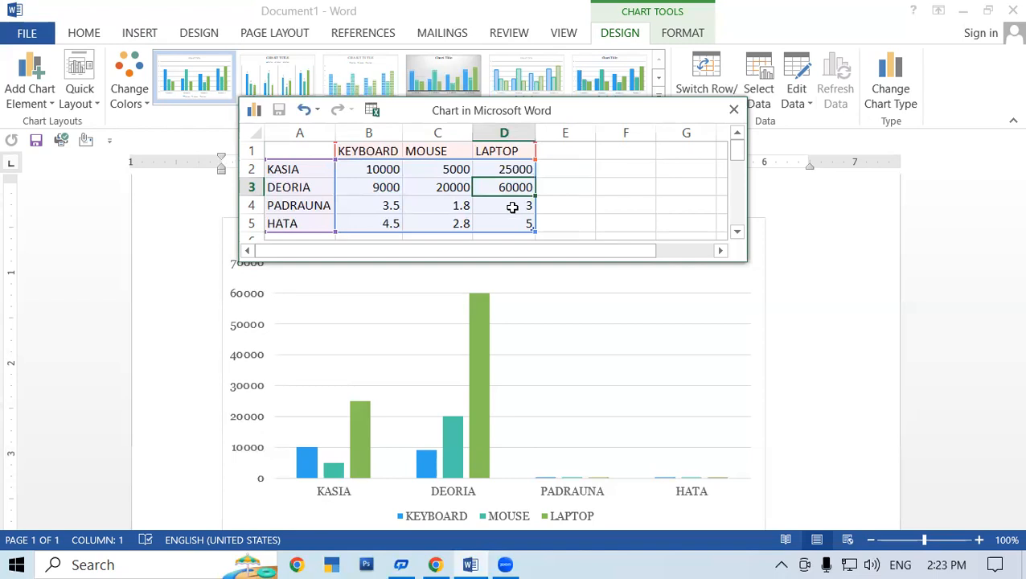
text(32000)
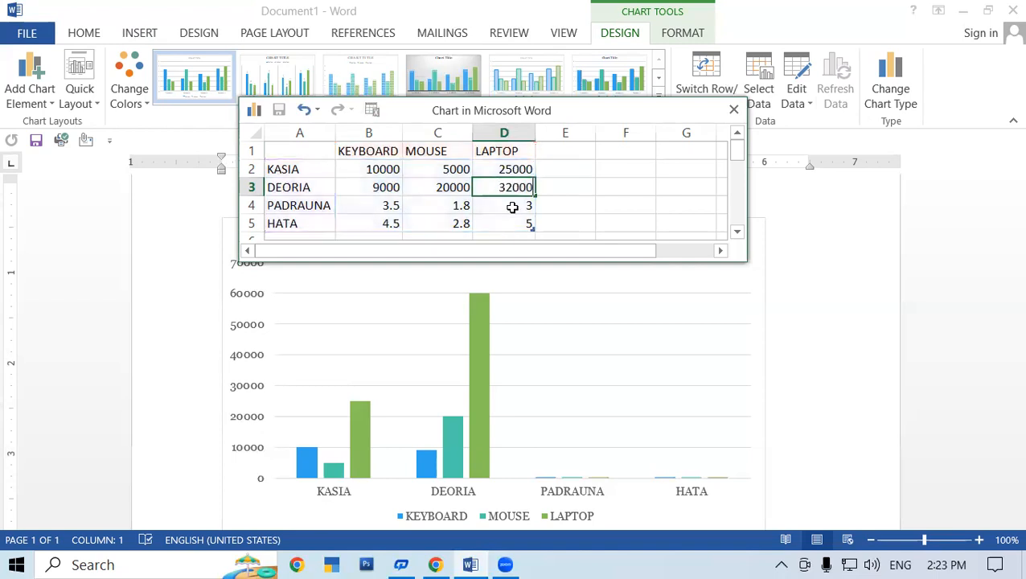
click(597, 208)
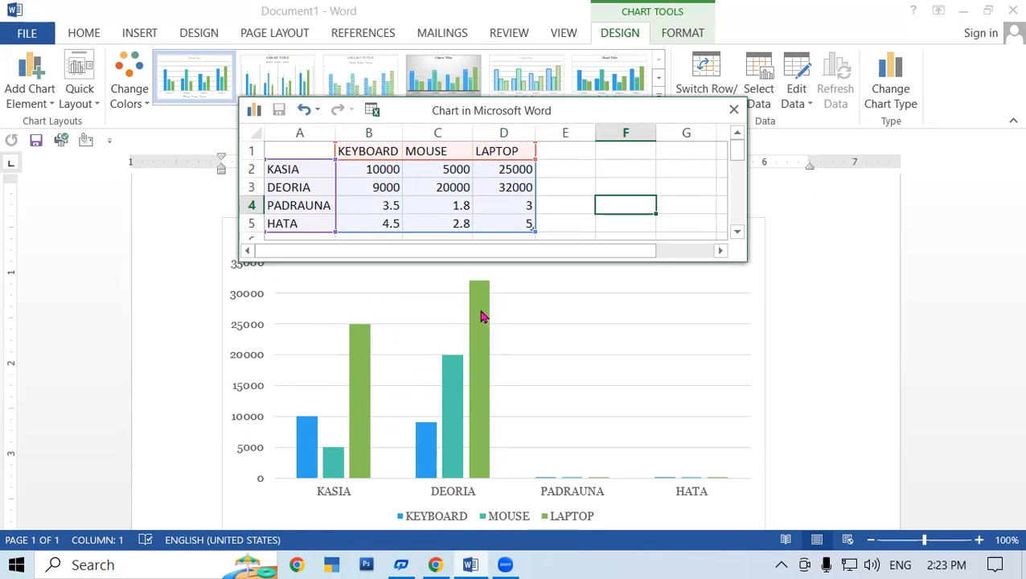
Set the PADRAUNA values in the chart data to 50000 for KEYBOARD, 3000 for MOUSE and 23000 for LAPTOP.
click(366, 205)
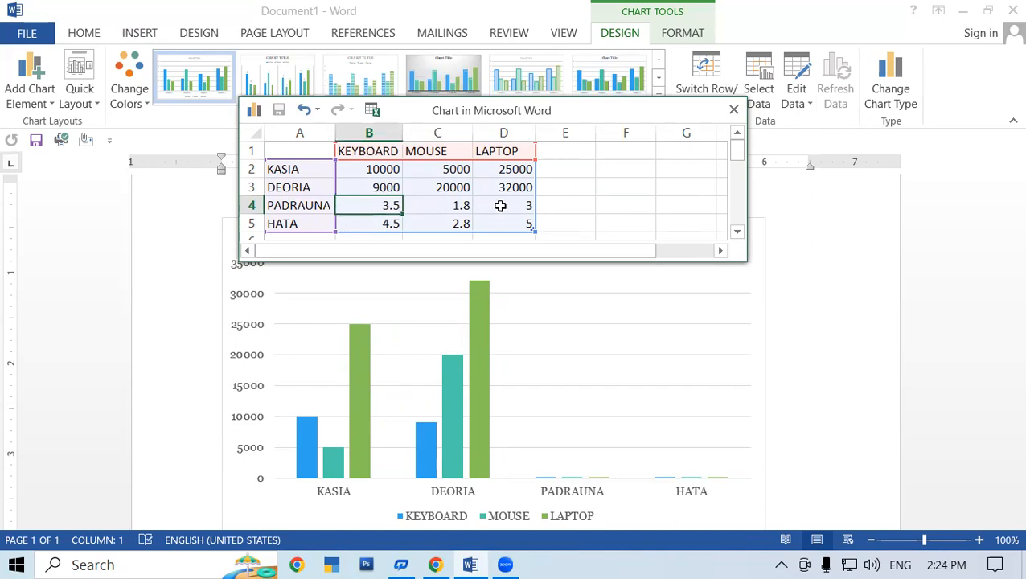
text(5000)
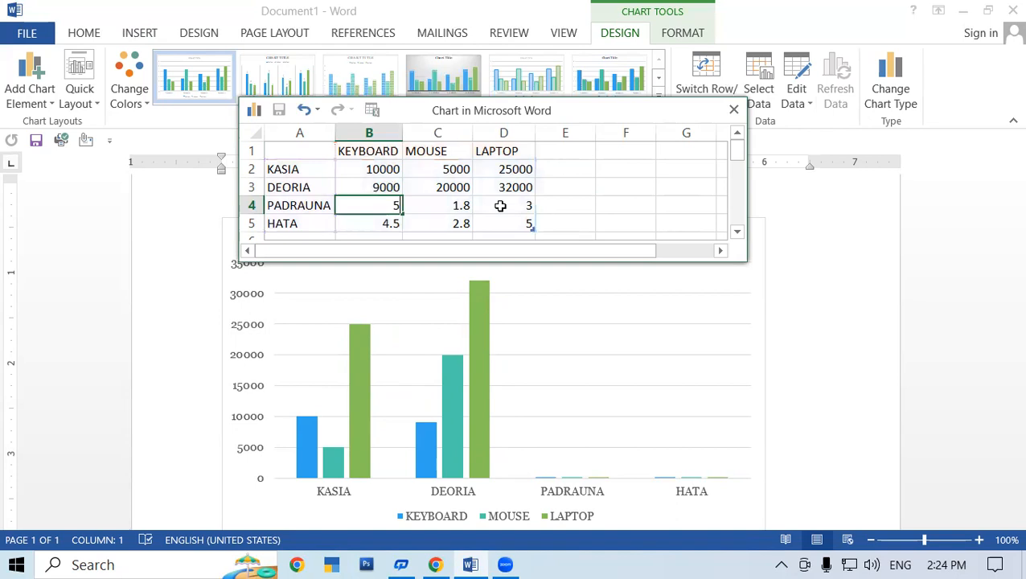
text(0)
click(501, 207)
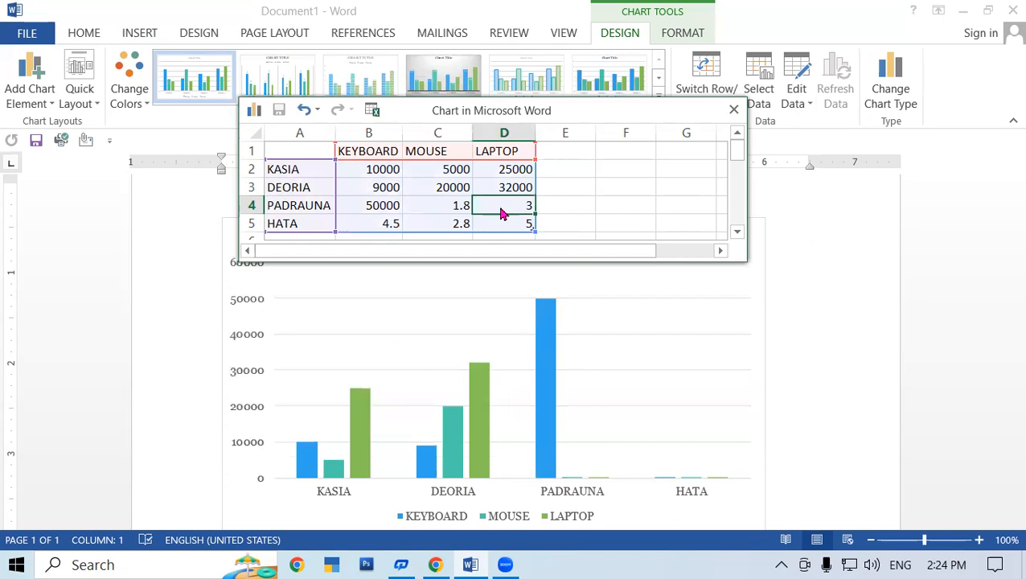
click(460, 206)
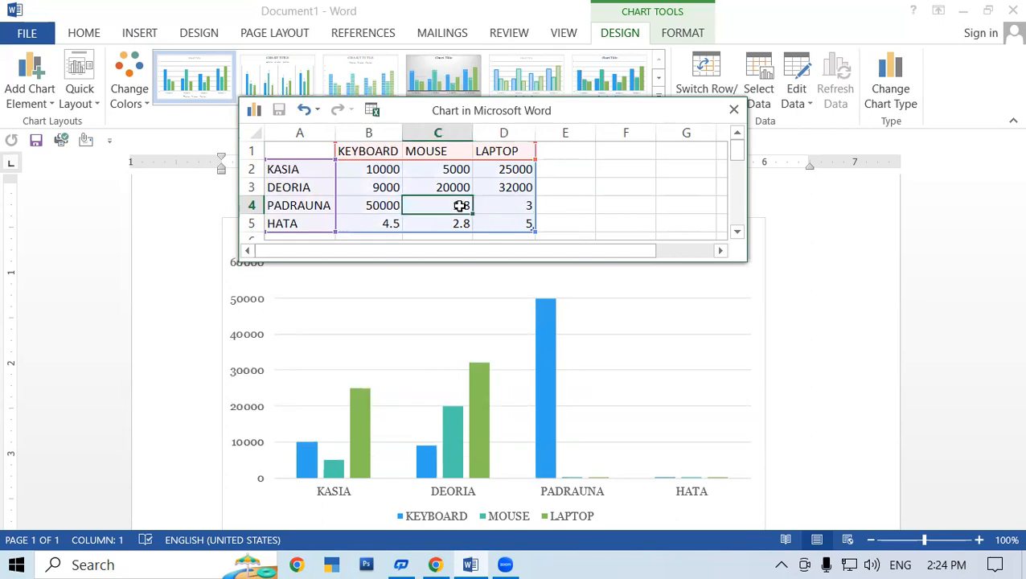
text(3000)
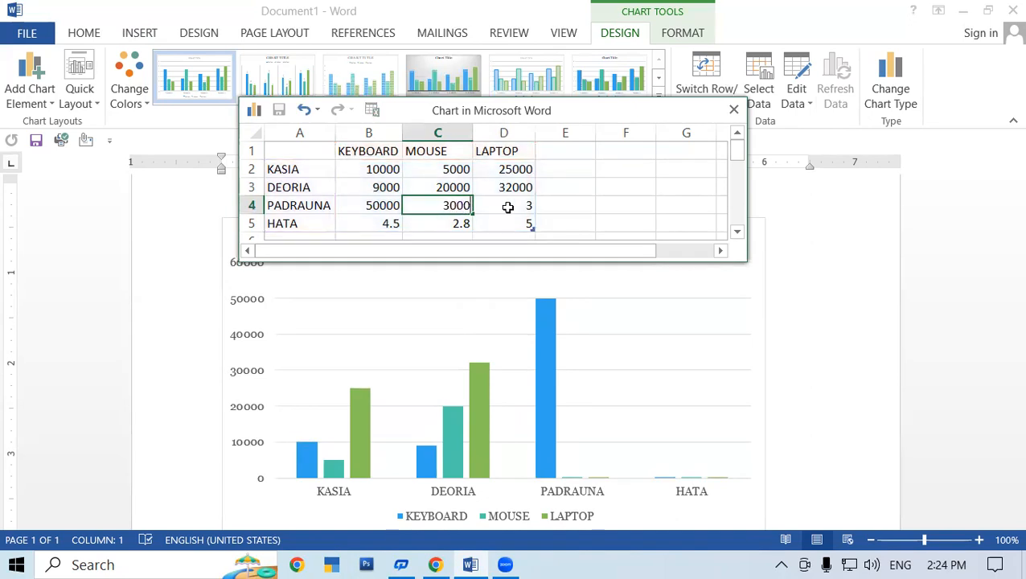
click(540, 206)
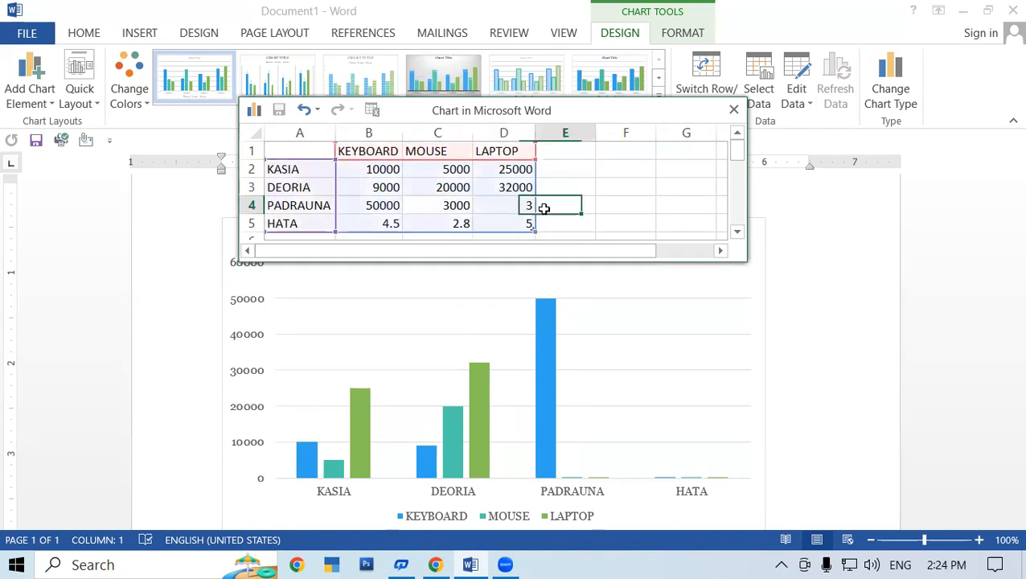
click(491, 204)
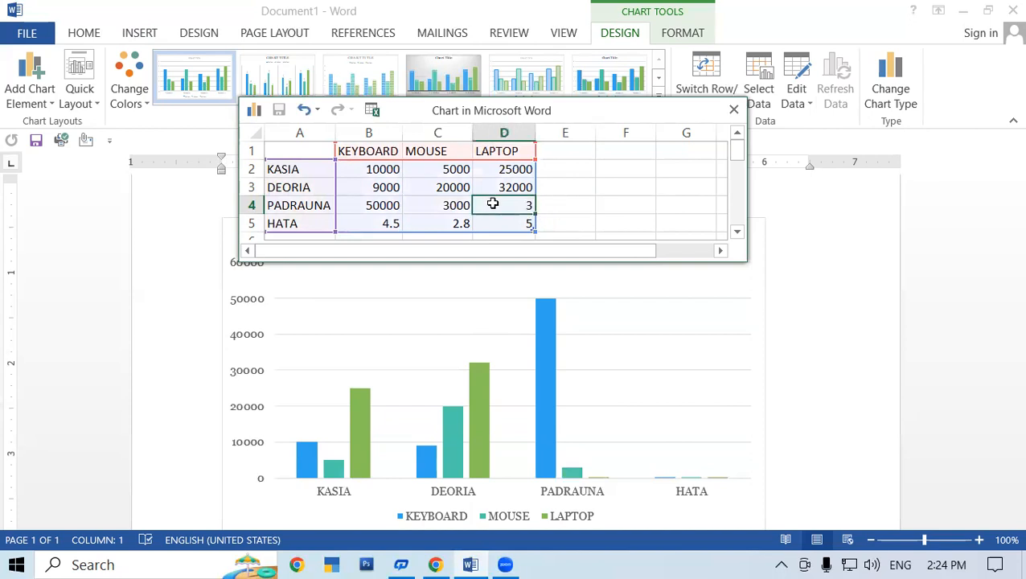
text(23000)
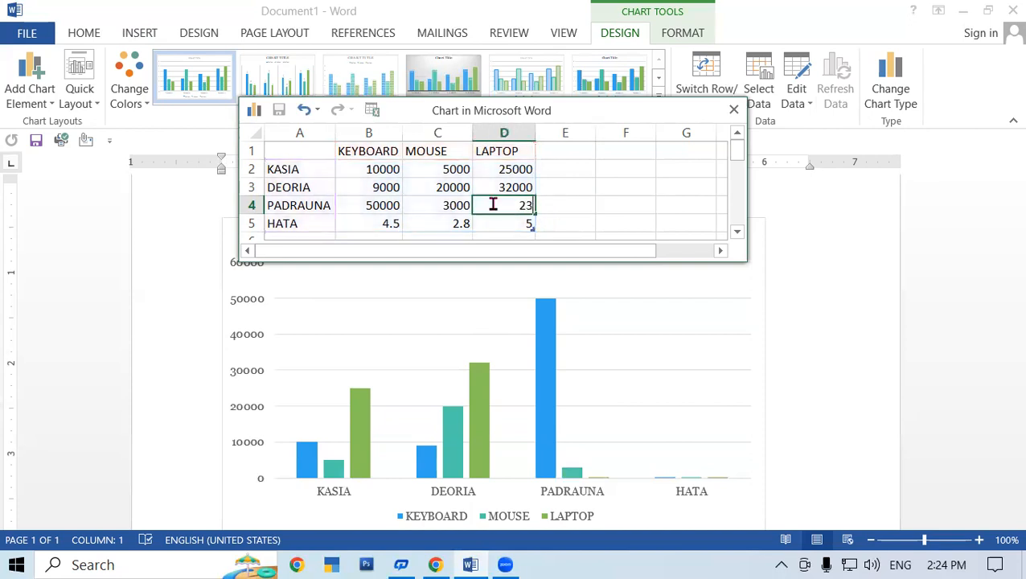
click(652, 229)
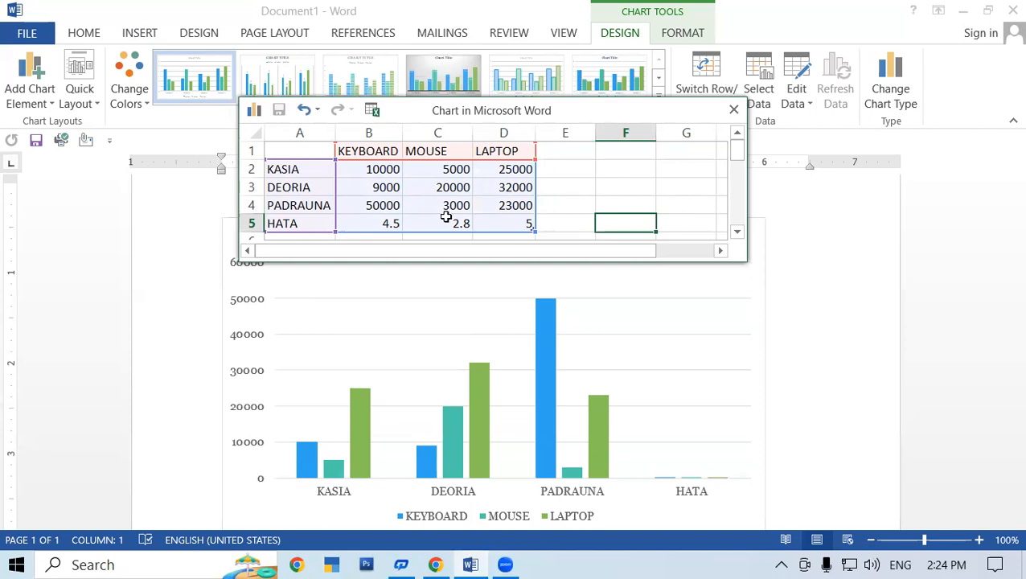
Set the HATA values in the chart data to 6500 for KEYBOARD, 8000 for MOUSE and 40000 for LAPTOP, and close the data sheet.
click(390, 223)
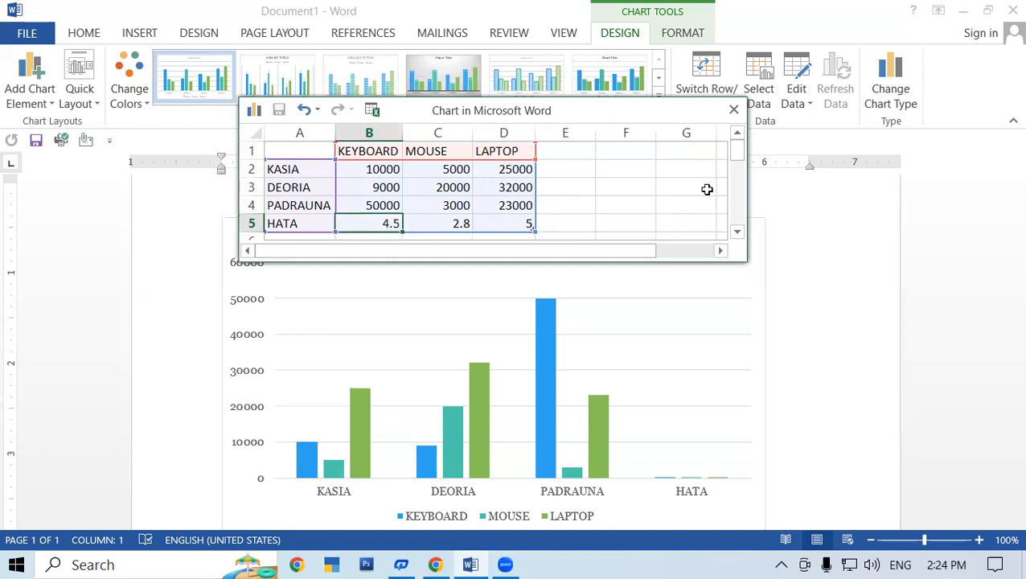
text(6500)
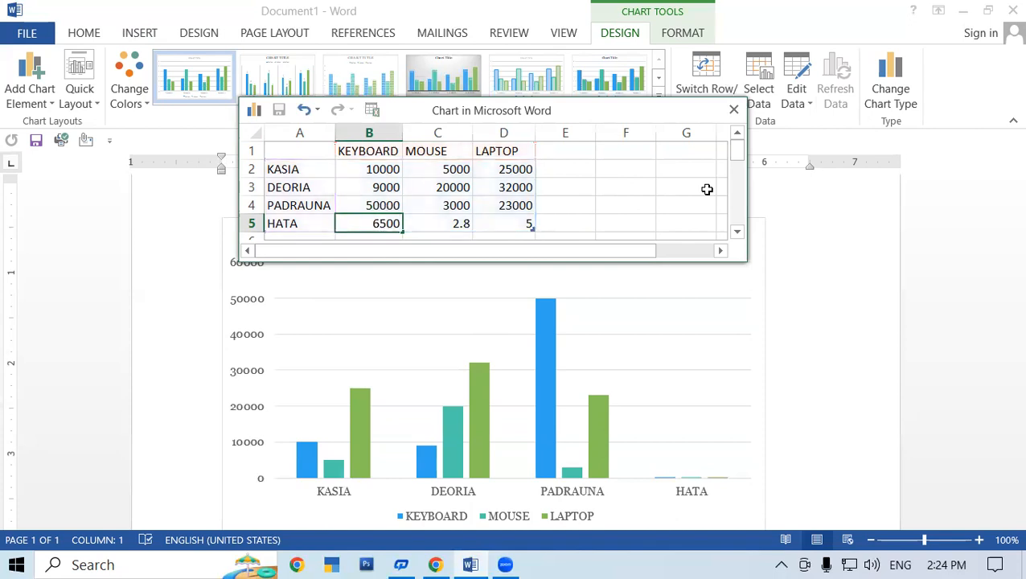
click(707, 189)
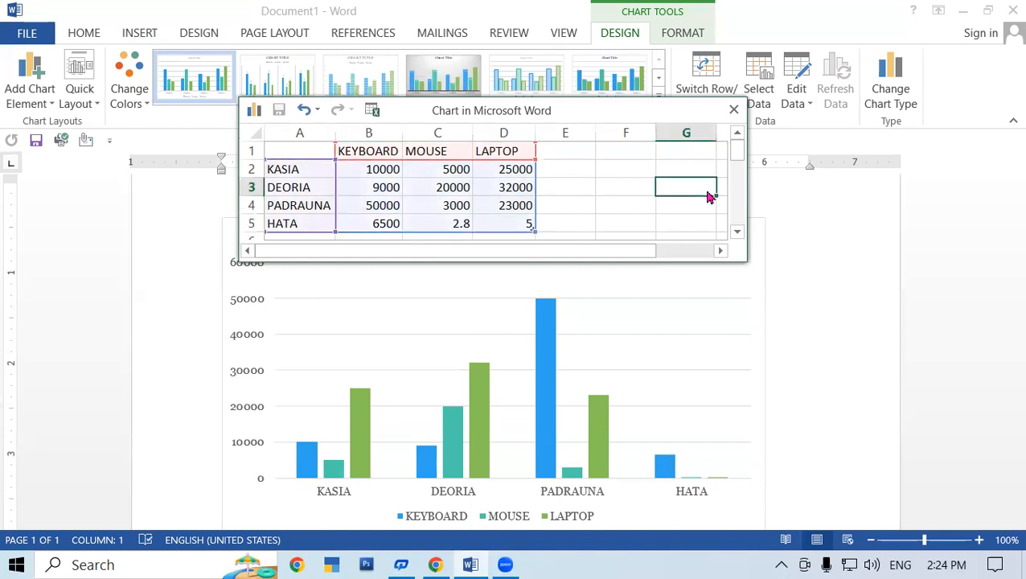
click(442, 224)
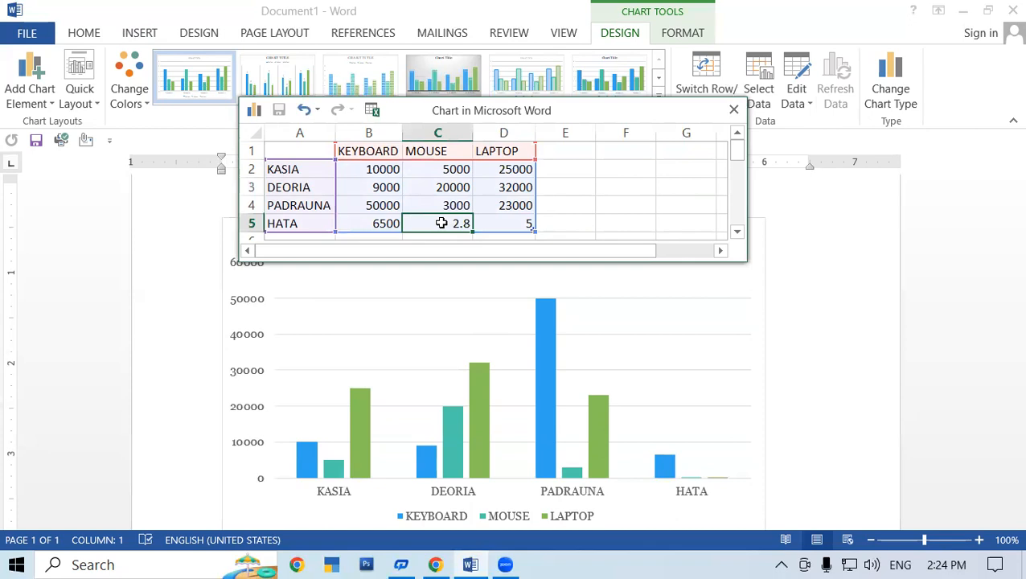
text(8000)
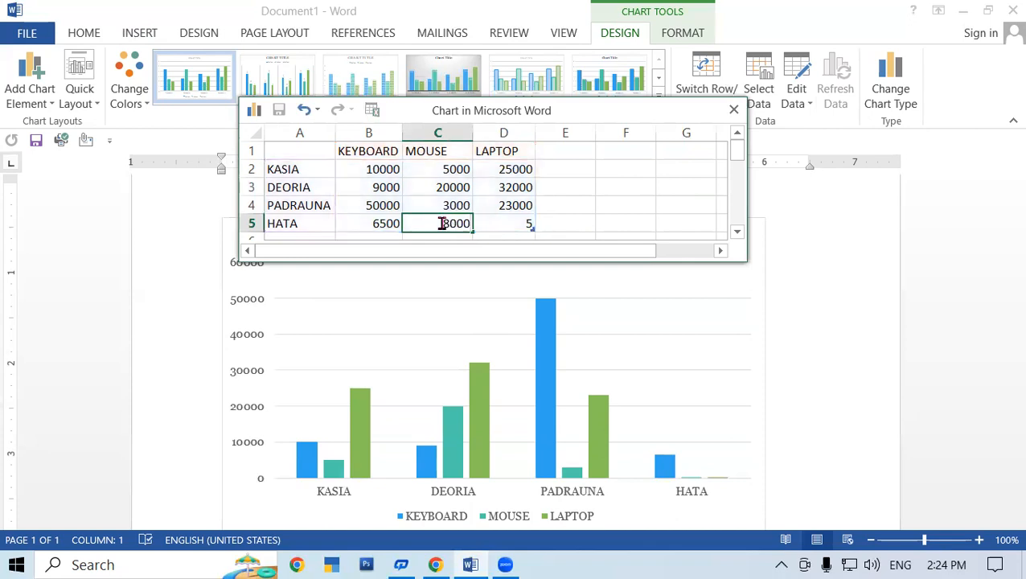
click(555, 222)
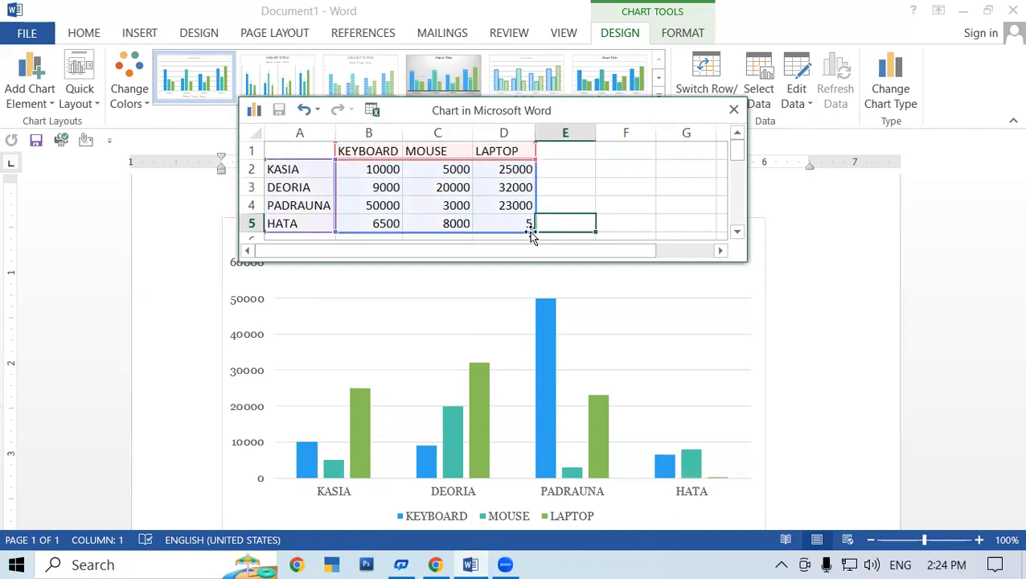
click(510, 224)
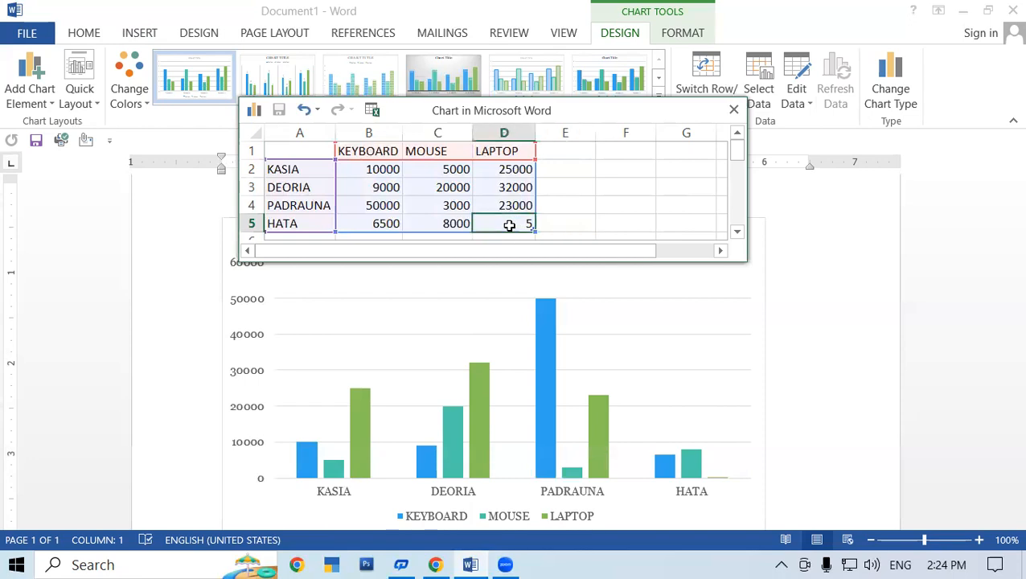
text(40000)
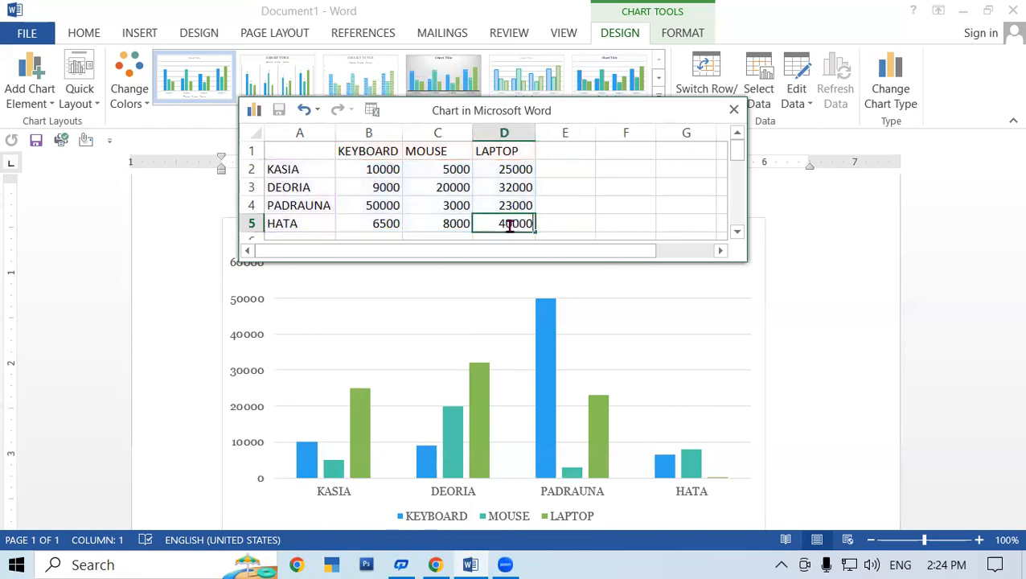
click(578, 204)
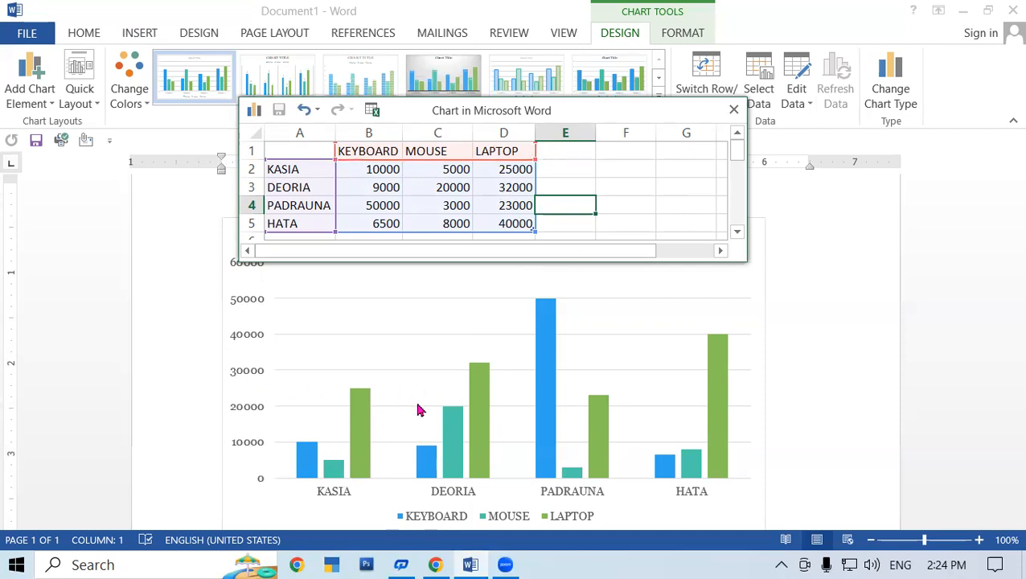
click(733, 110)
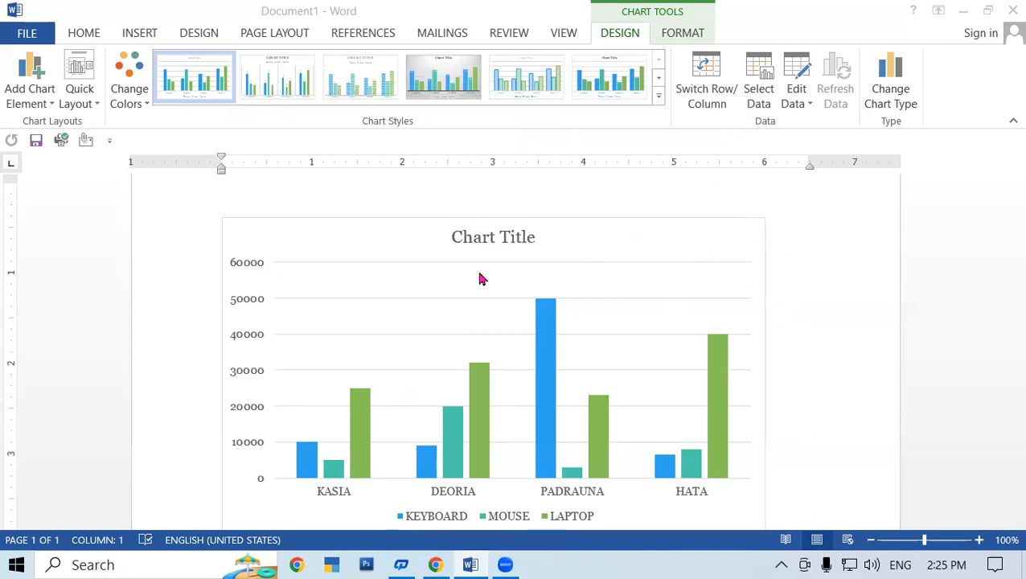
Replace the placeholder chart title with "PRODUCT SALE STRUCTURE" and leave the chart.
scroll(517, 356, down, 1)
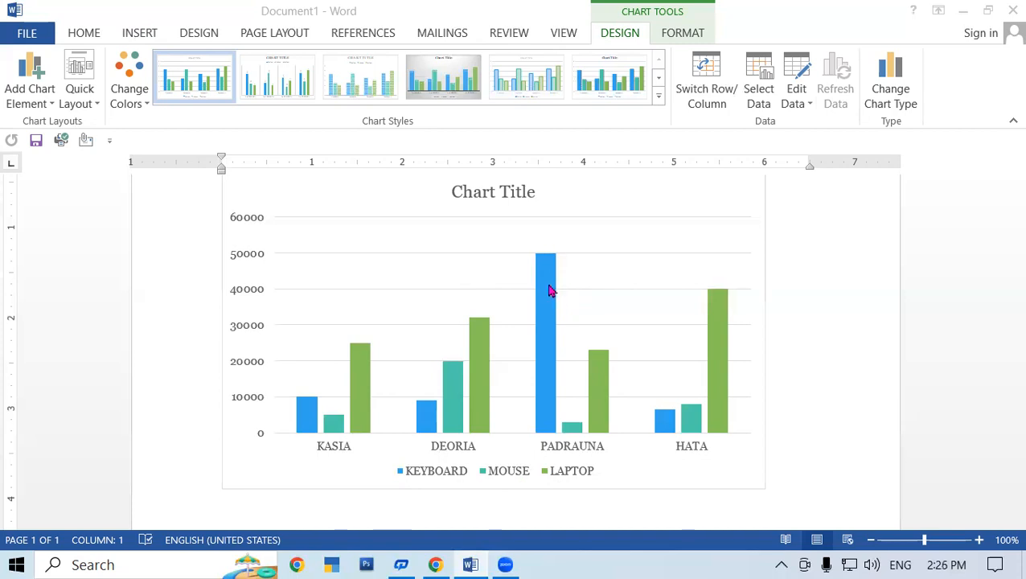
click(517, 191)
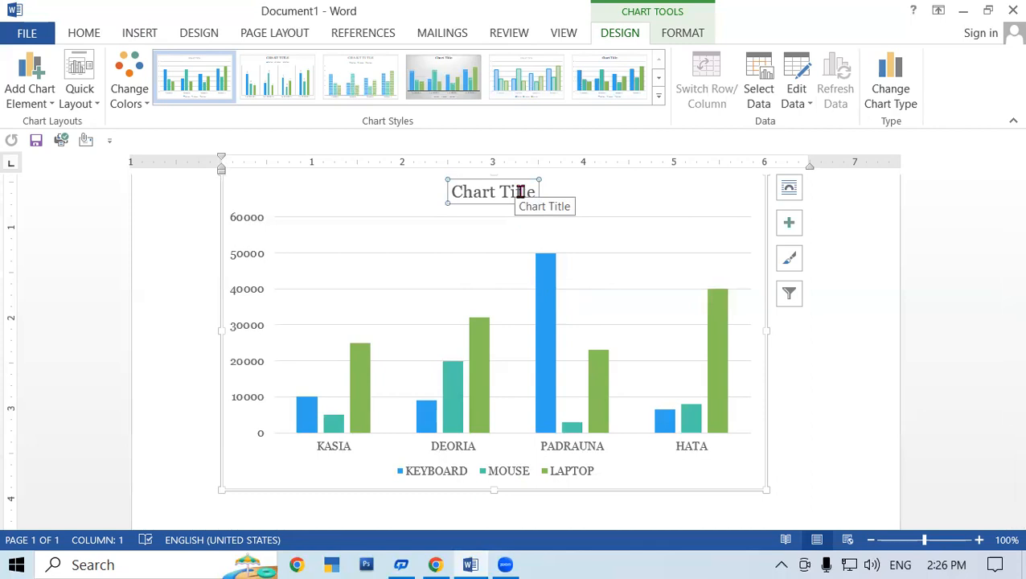
text(PRODUCTUCT)
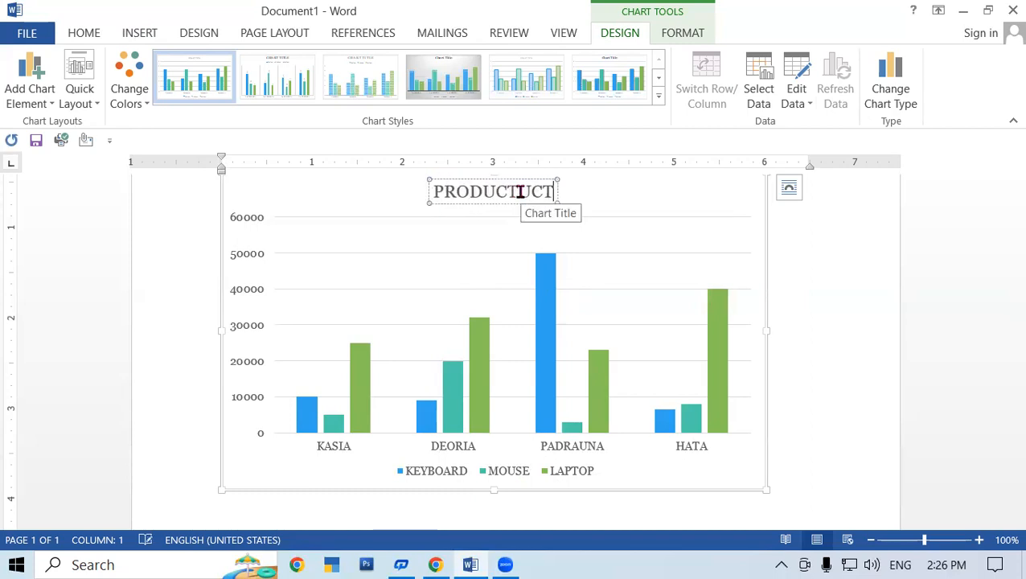
key(BackSpace)
key(BackSpace)
key(BackSpace)
key(BackSpace)
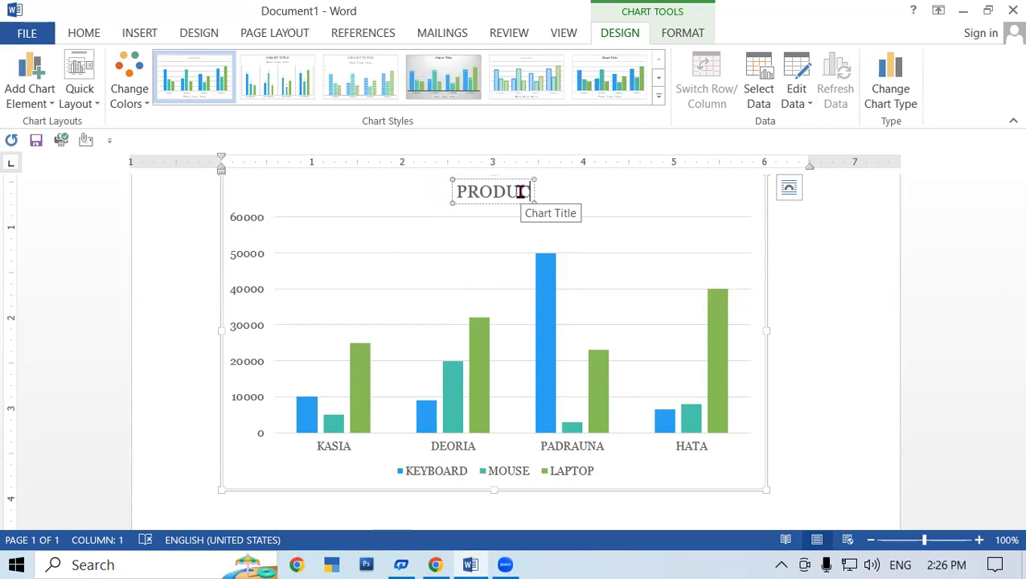
text(T)
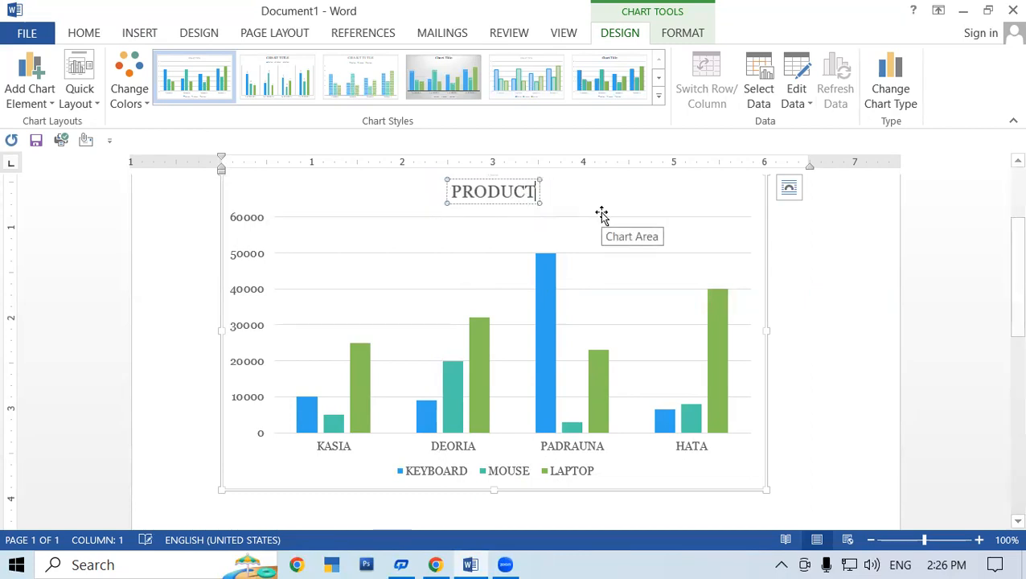
text( SALE)
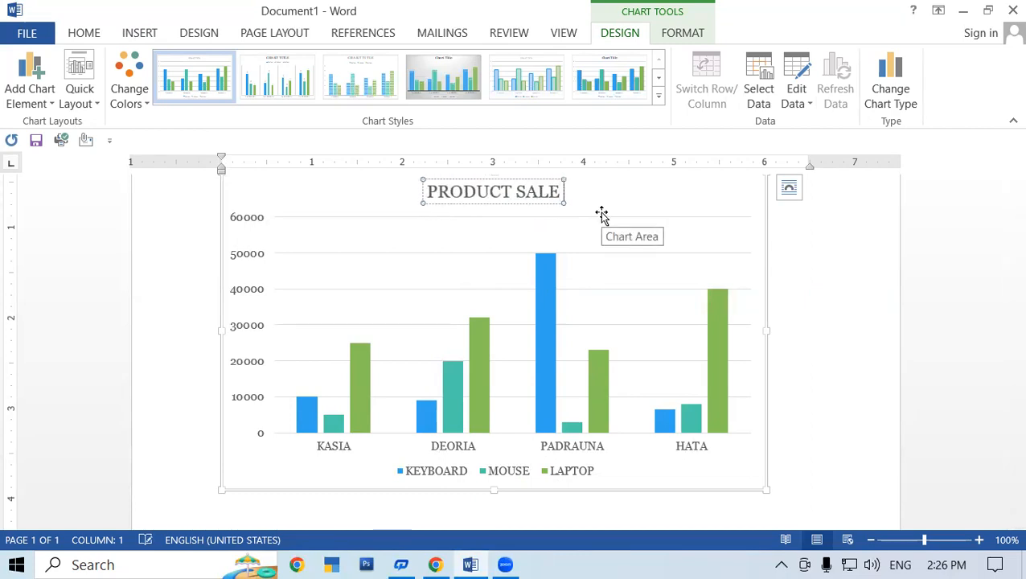
text( STRUC)
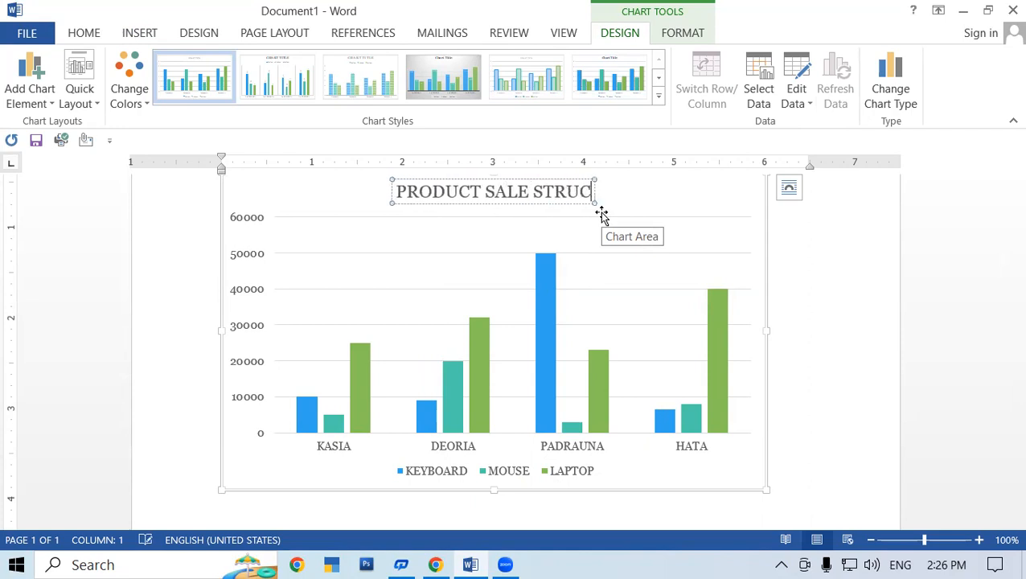
text(TURE)
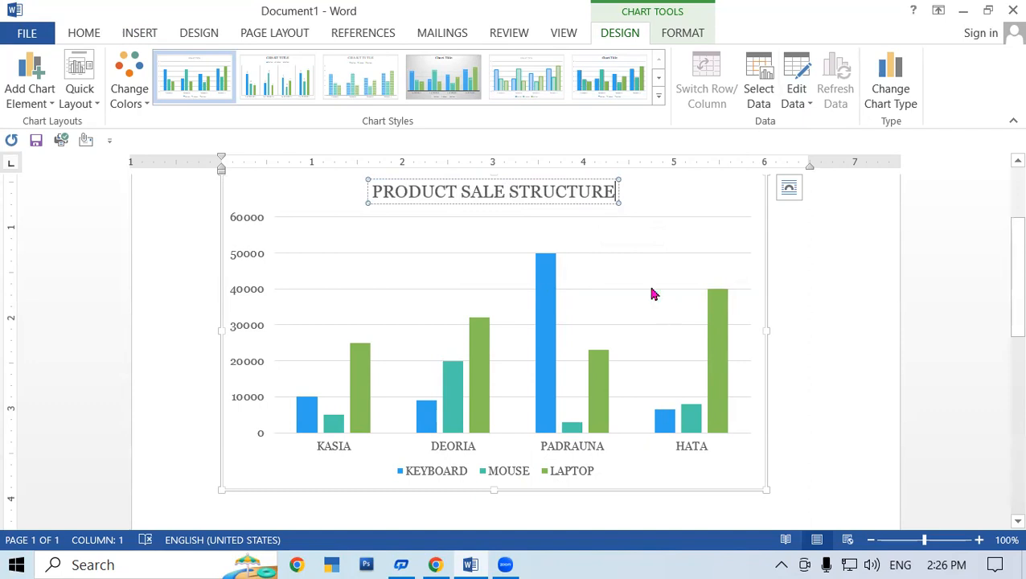
click(845, 296)
scroll(841, 297, up, 1)
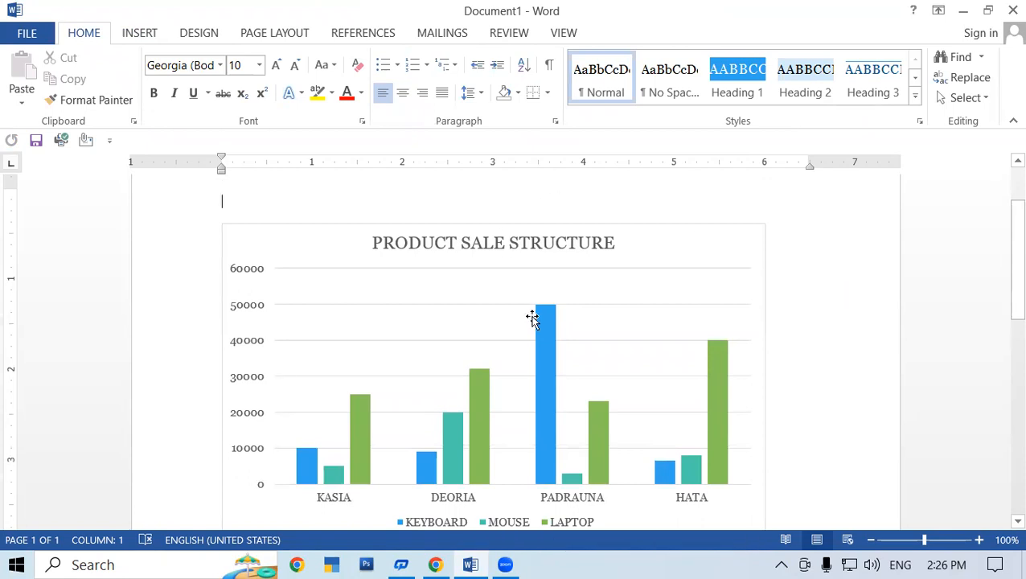
click(696, 271)
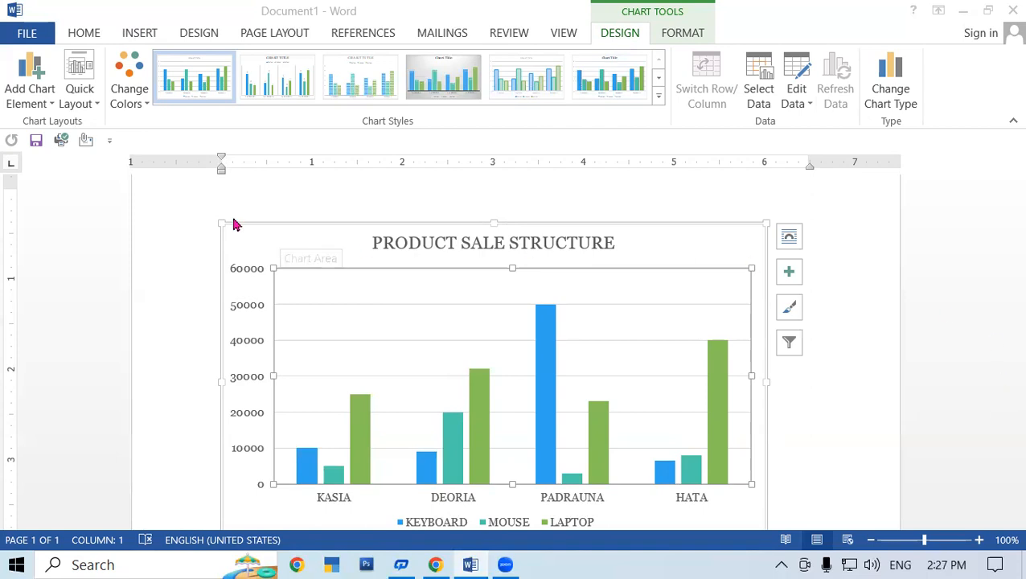
click(24, 95)
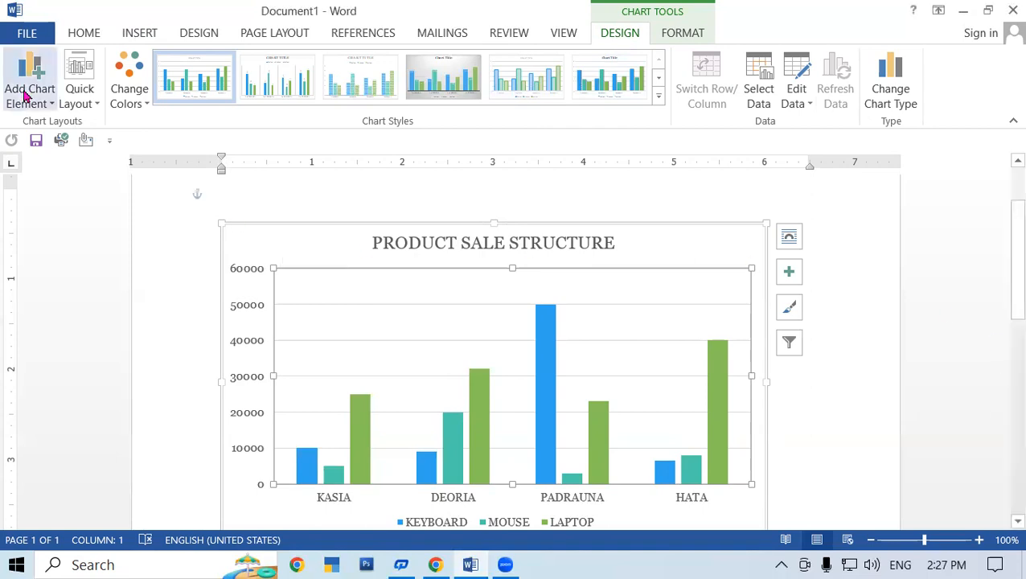
click(40, 103)
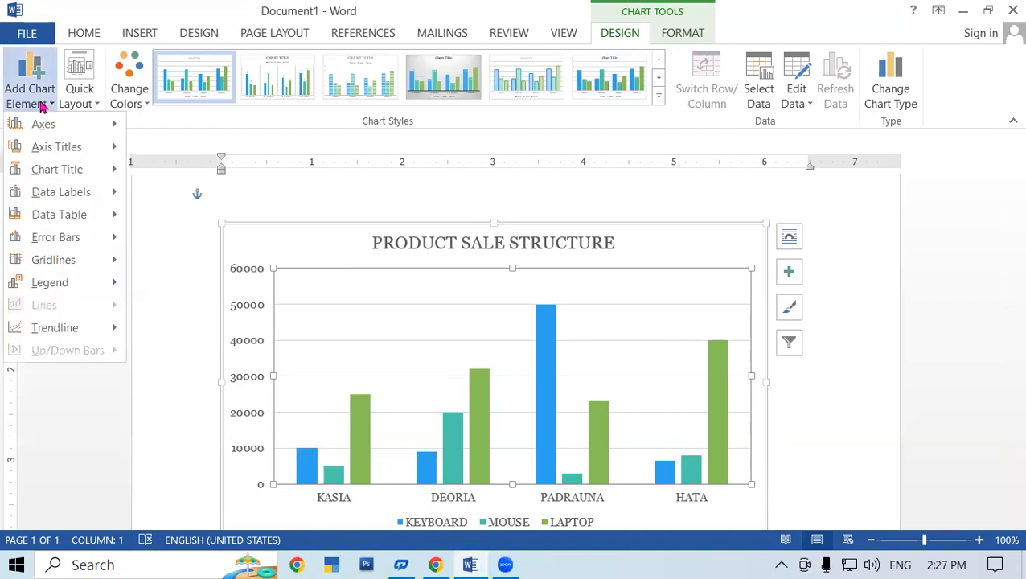
click(141, 298)
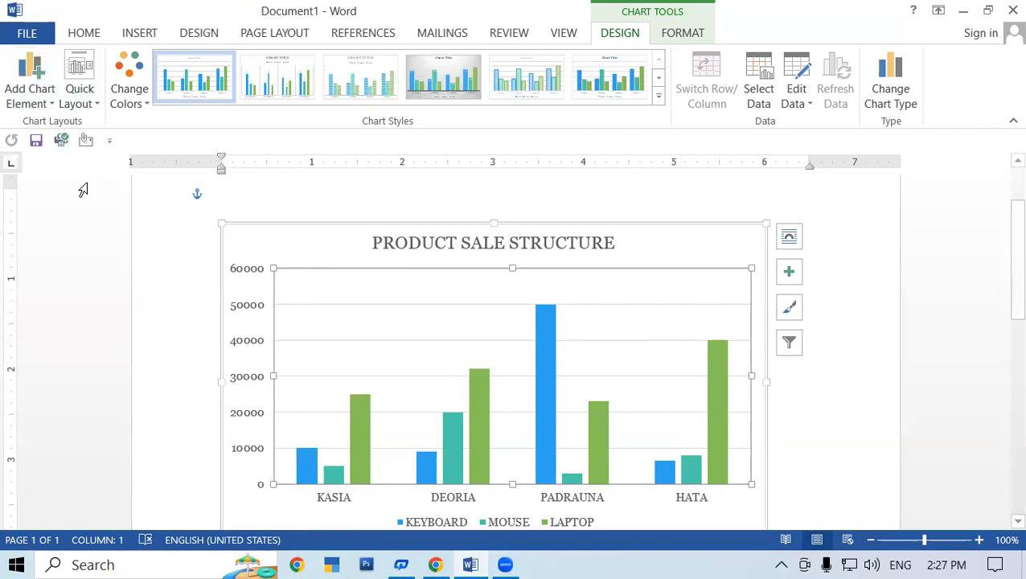
Change the chart's colors to the third Colorful palette, giving teal, orange and purple columns.
click(128, 94)
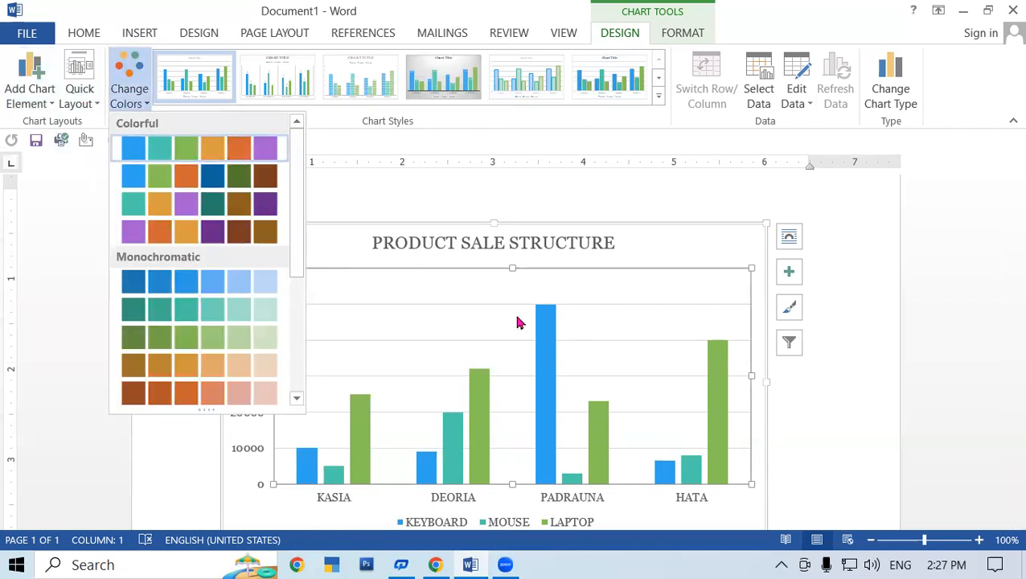
click(656, 257)
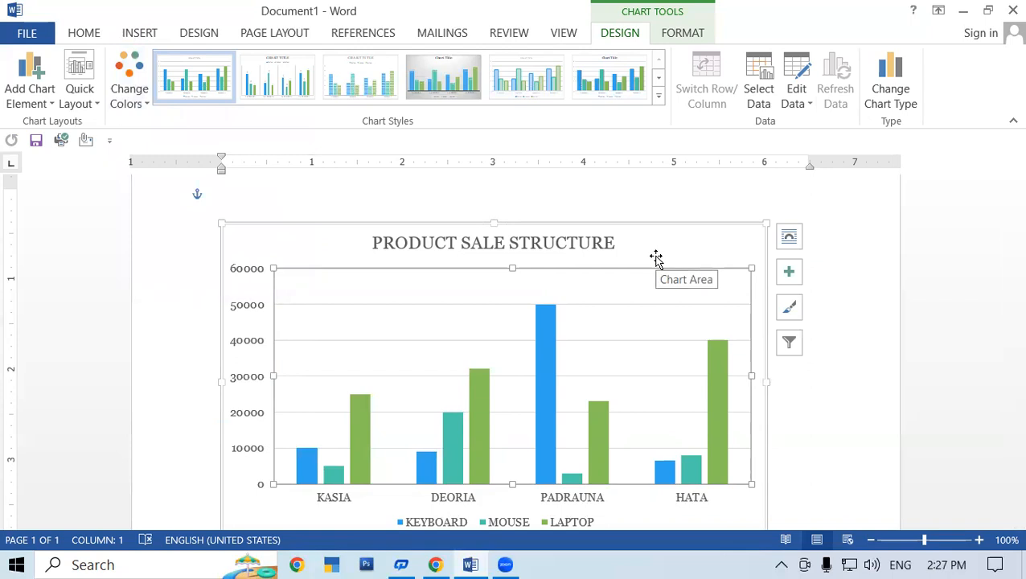
click(135, 97)
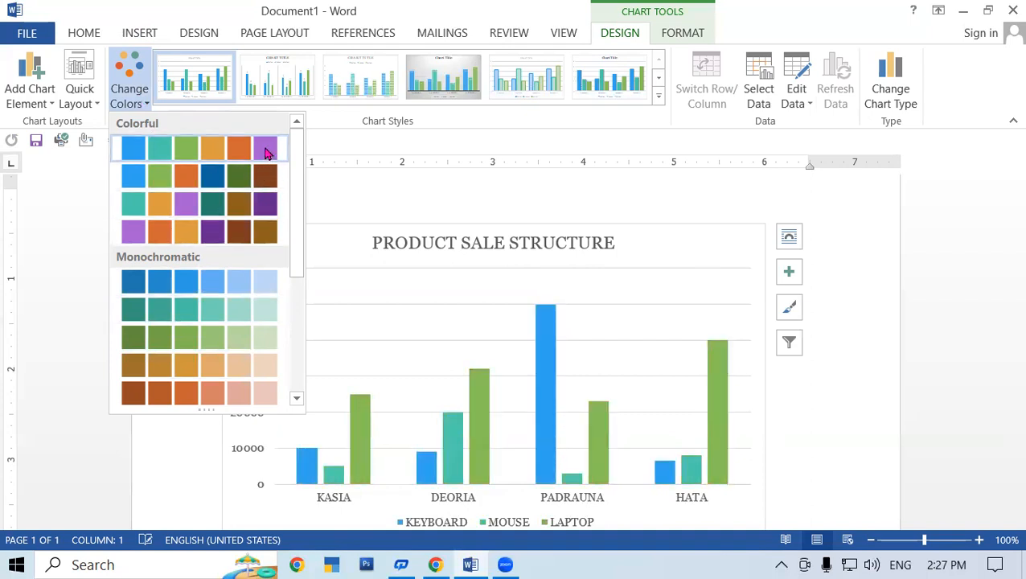
click(215, 207)
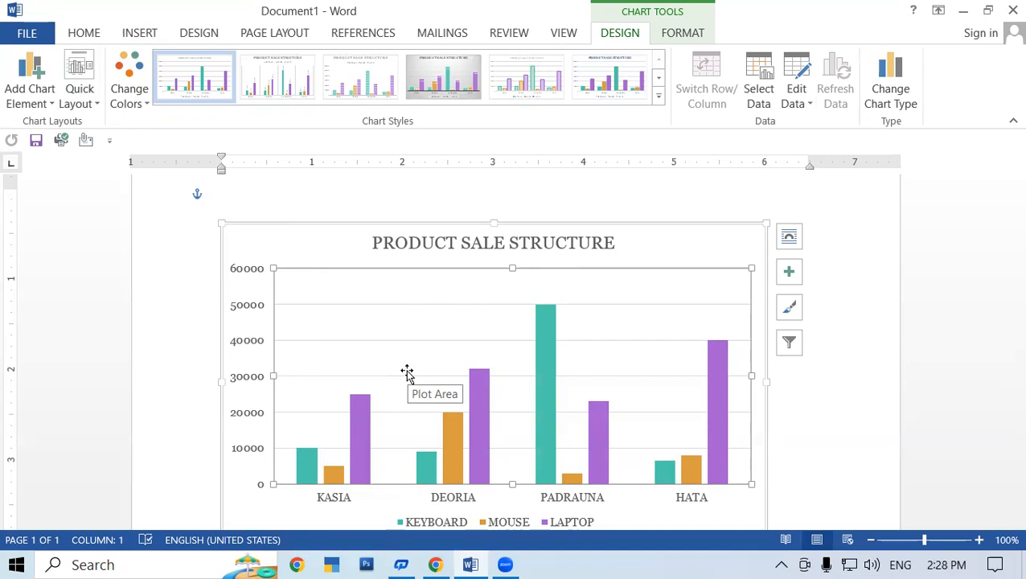
click(88, 95)
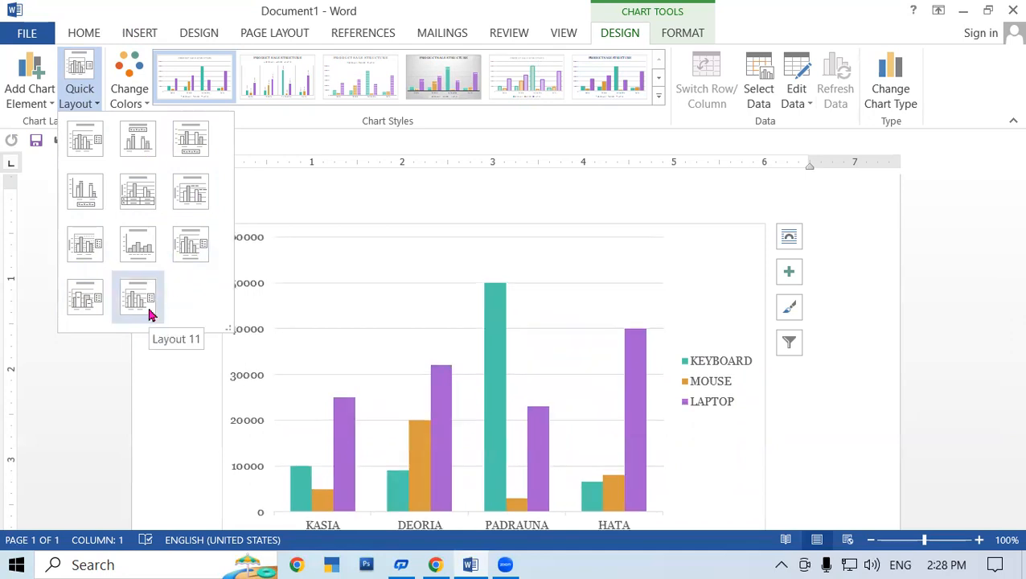
click(350, 289)
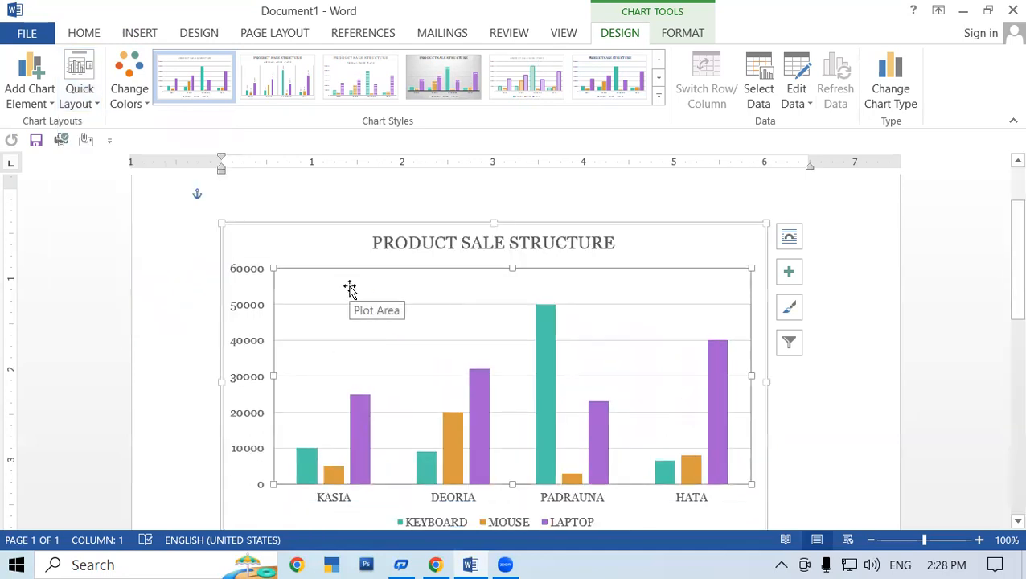
Apply the last chart style of the full style gallery, with dark-outlined beveled columns and a bold title.
click(661, 98)
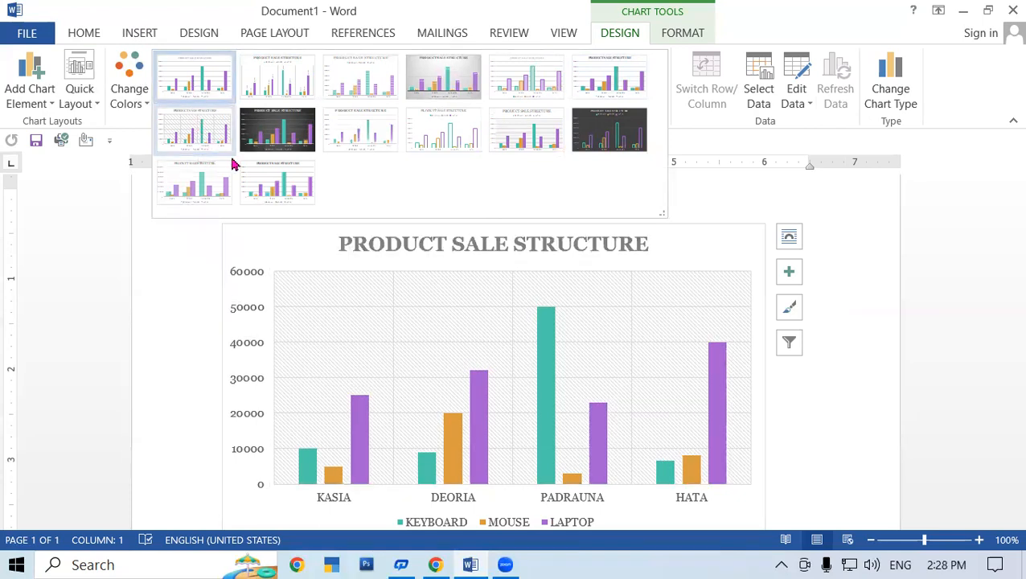
click(287, 170)
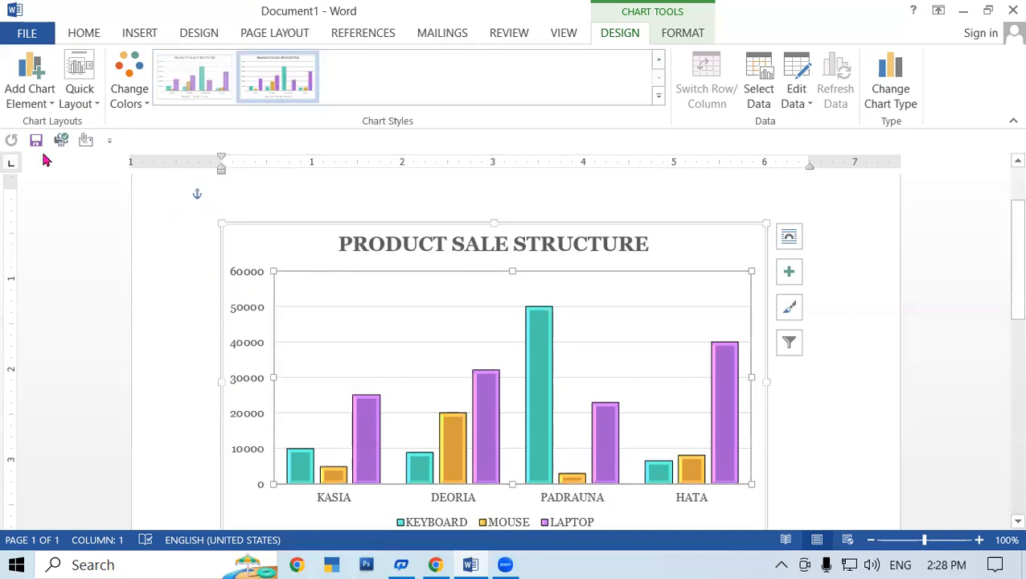
Preview the available chart elements, from axes, axis titles and data labels through data table, error bars, gridlines, legend and trendline, without applying any.
click(44, 100)
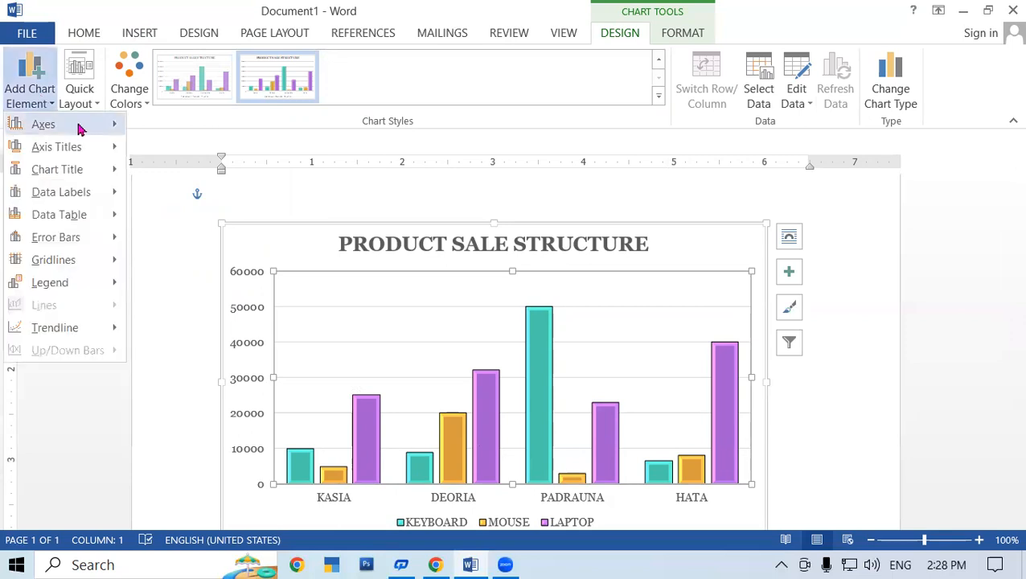
mouse_move(80, 130)
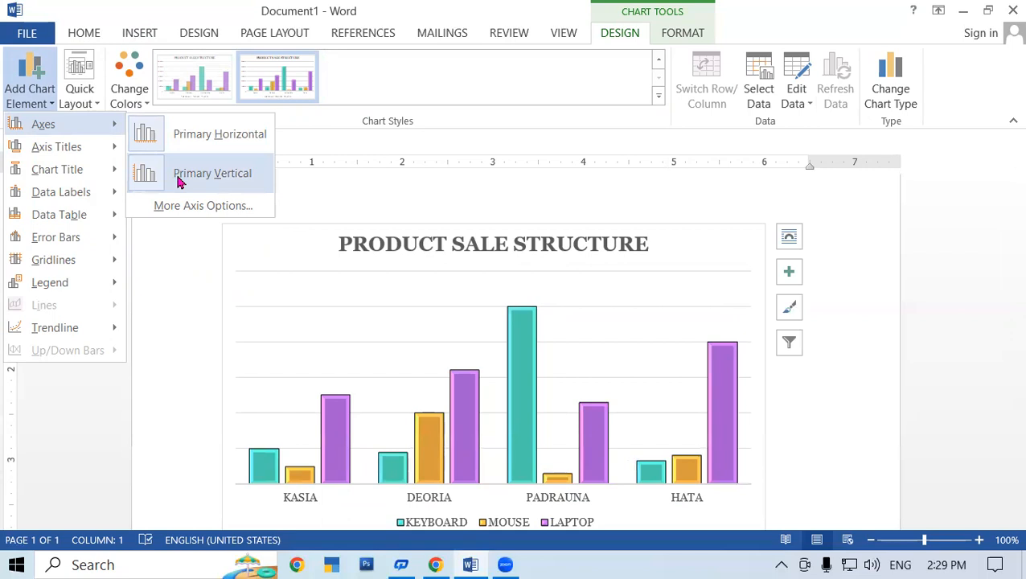
mouse_move(101, 147)
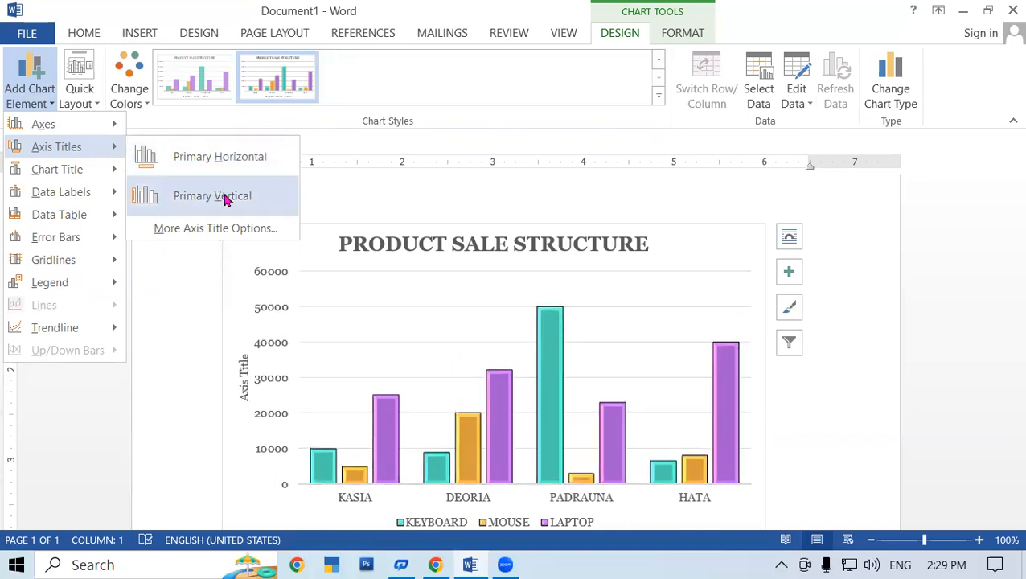
mouse_move(104, 173)
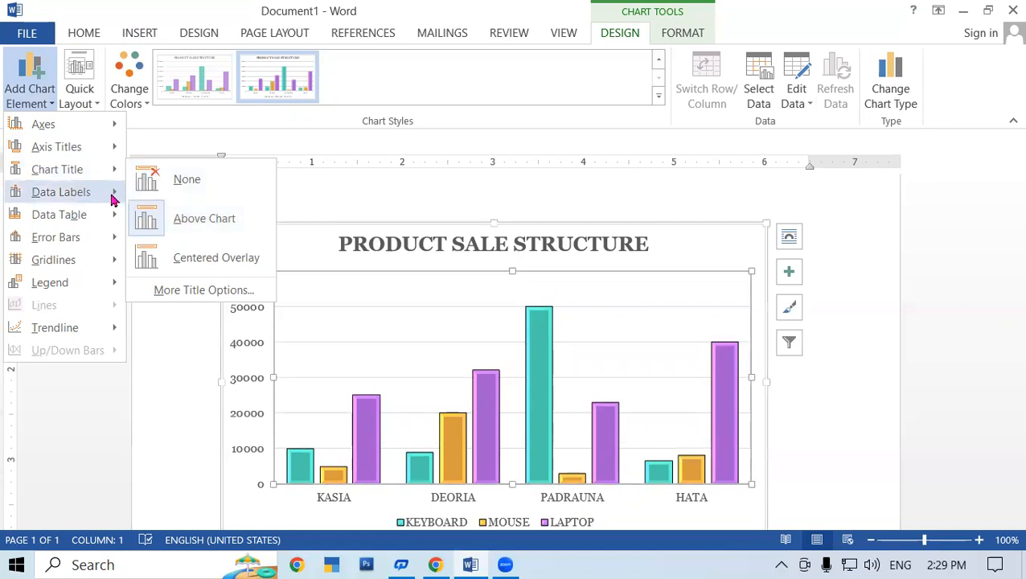
mouse_move(112, 199)
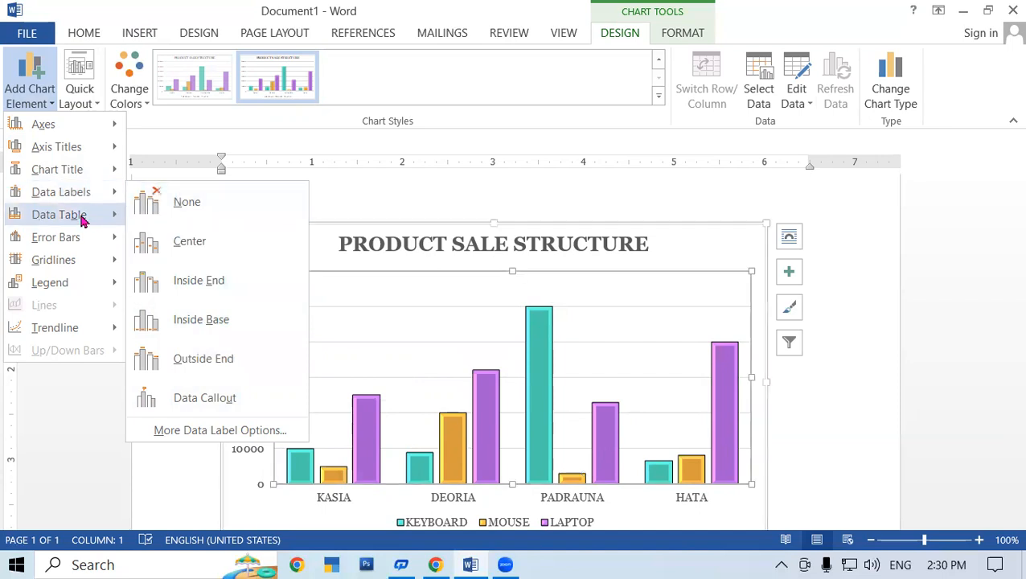
mouse_move(83, 217)
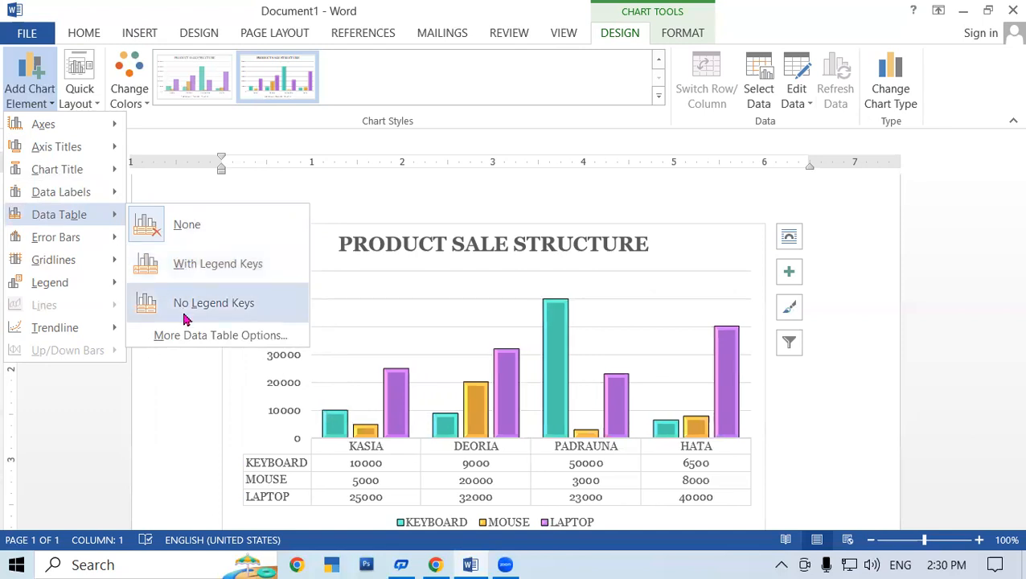
mouse_move(76, 245)
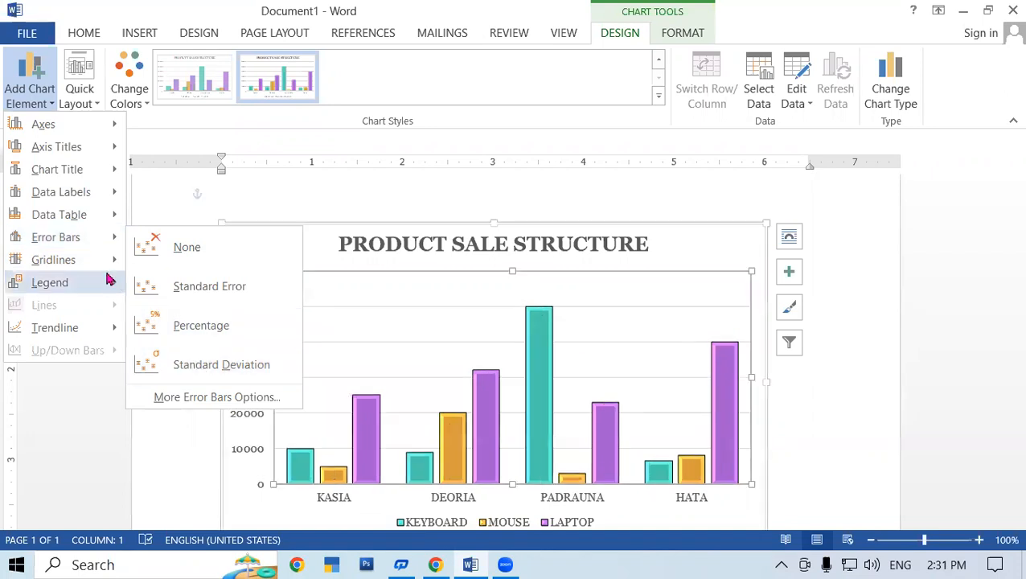
mouse_move(100, 272)
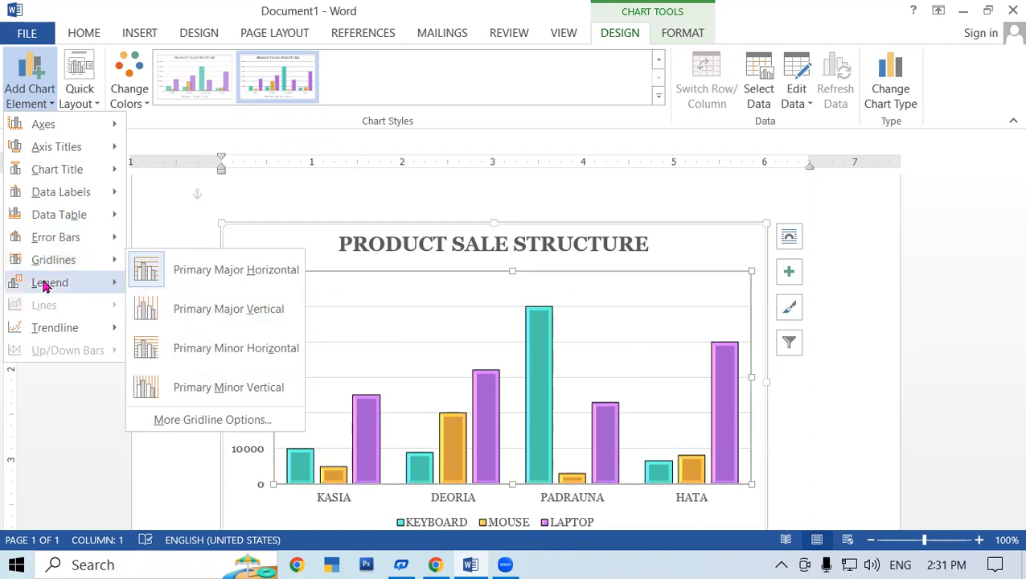
mouse_move(16, 282)
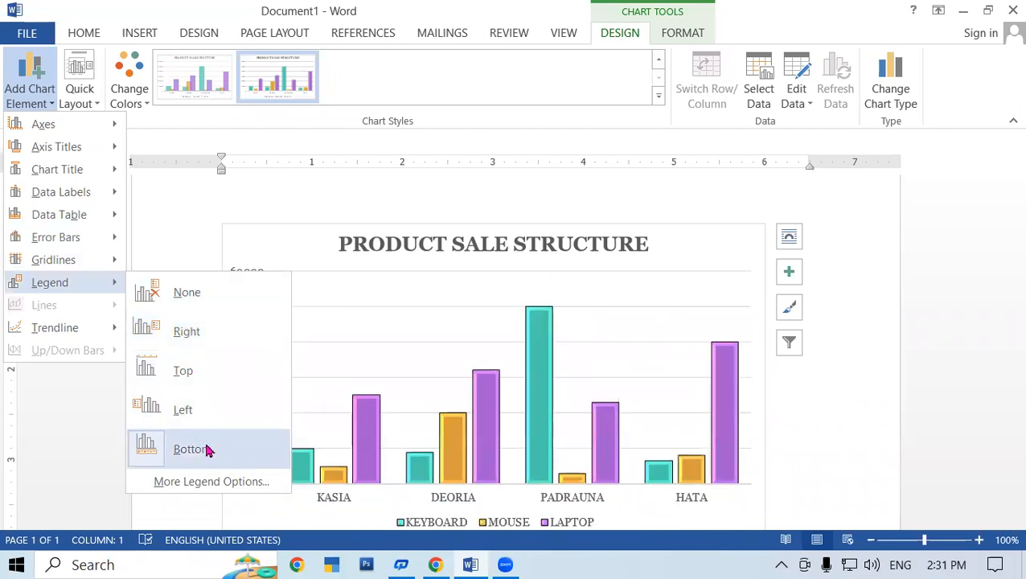
mouse_move(73, 327)
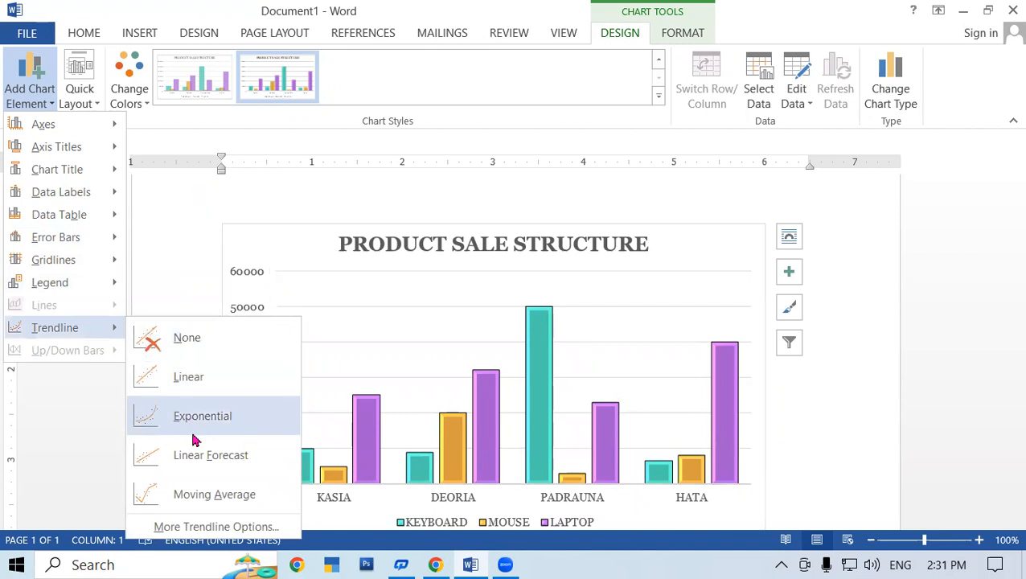
click(464, 314)
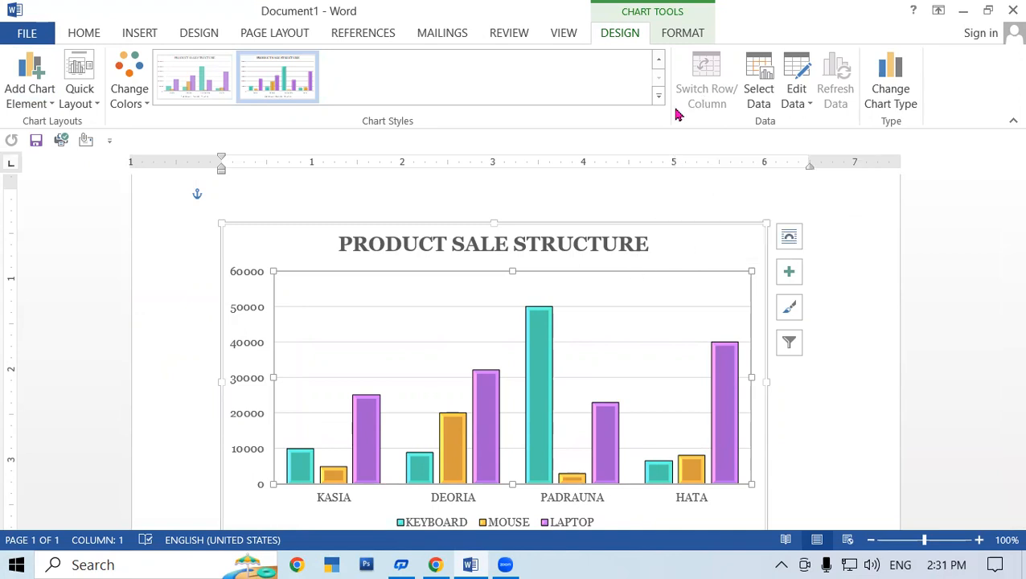
Exclude the LAPTOP series and the HATA category from the chart's data source, close the data sheet and return to the Word document.
click(756, 110)
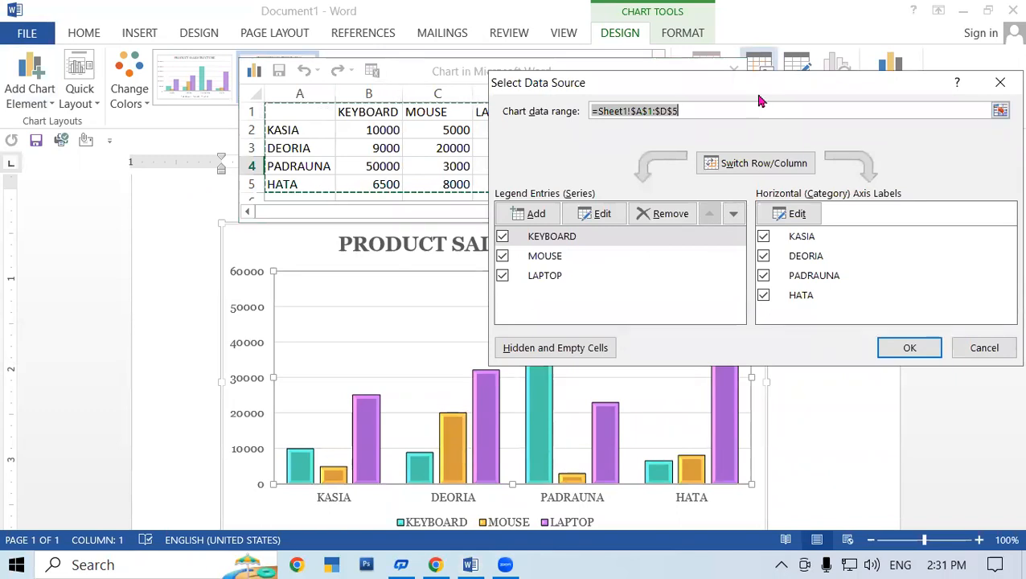
drag(759, 95, 537, 71)
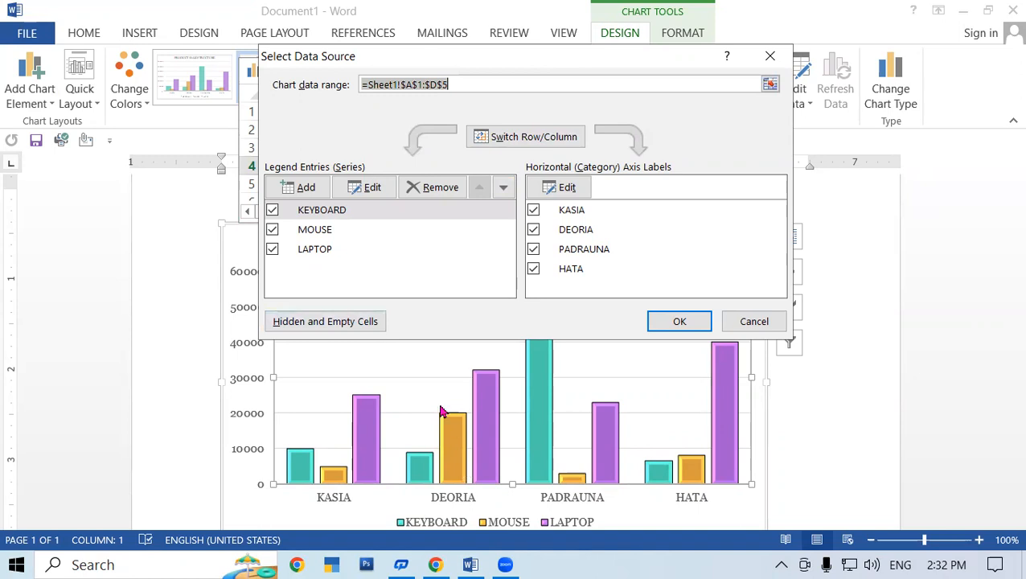
click(273, 250)
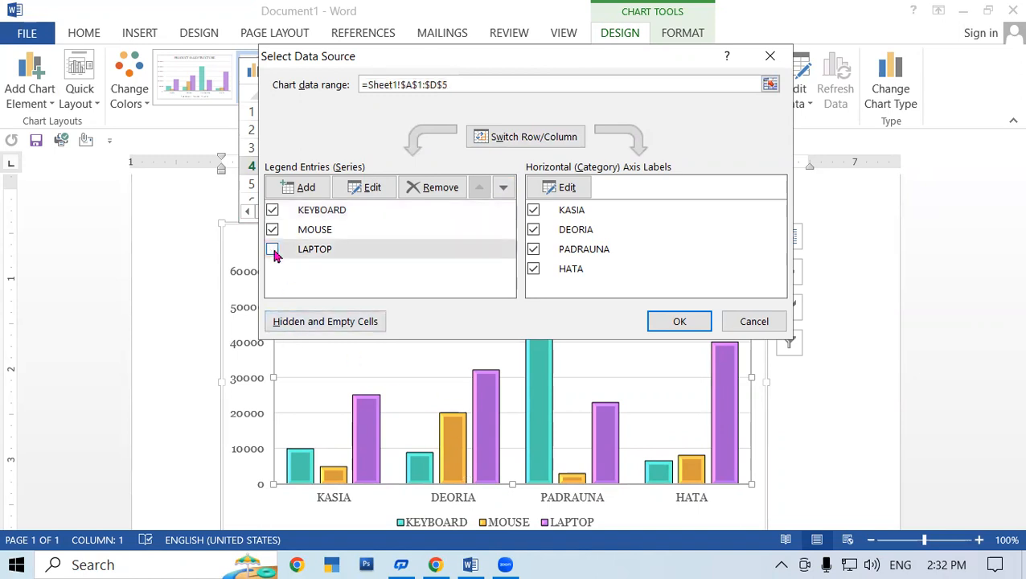
click(534, 271)
click(534, 271)
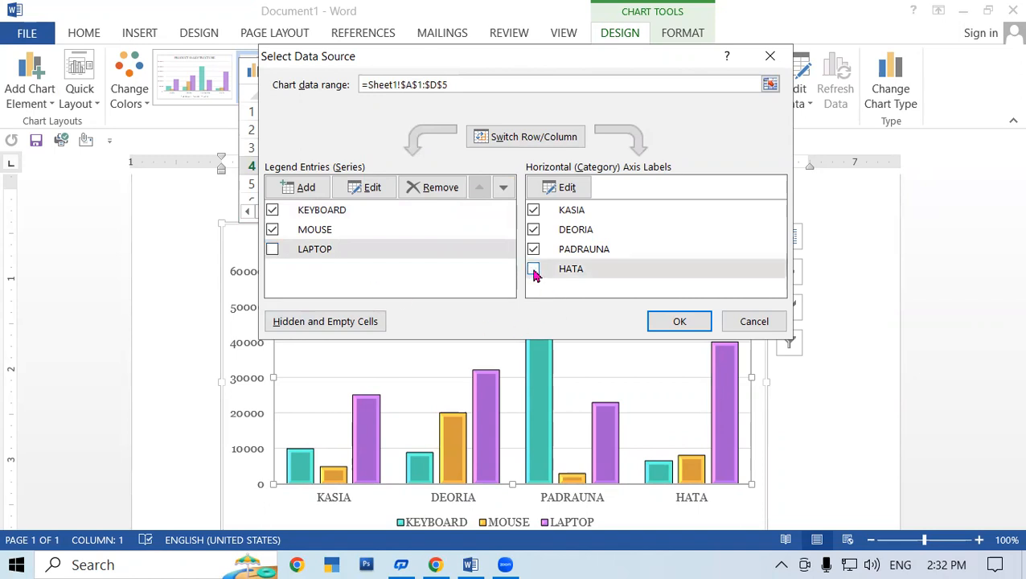
click(699, 323)
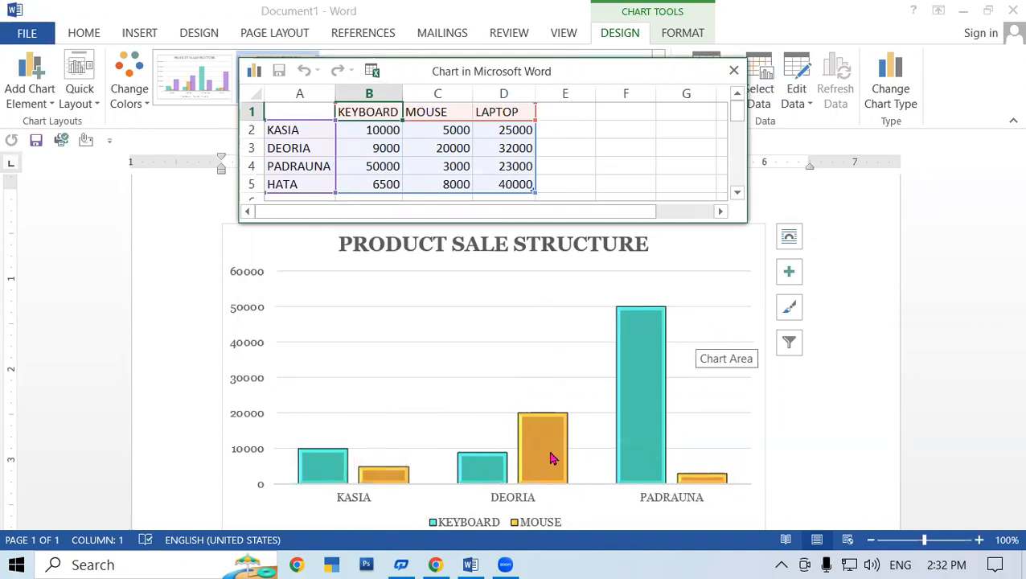
click(733, 71)
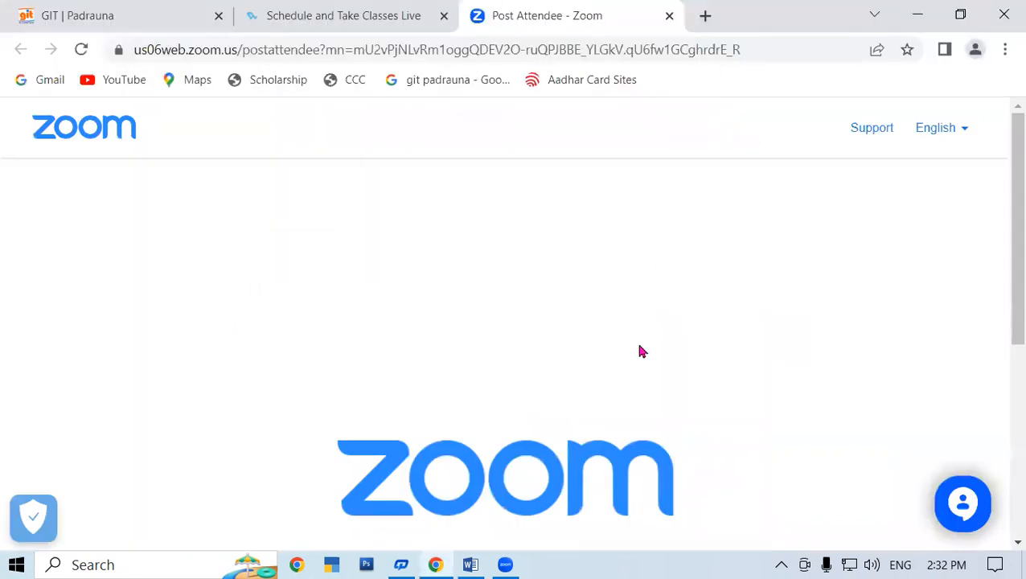
click(471, 564)
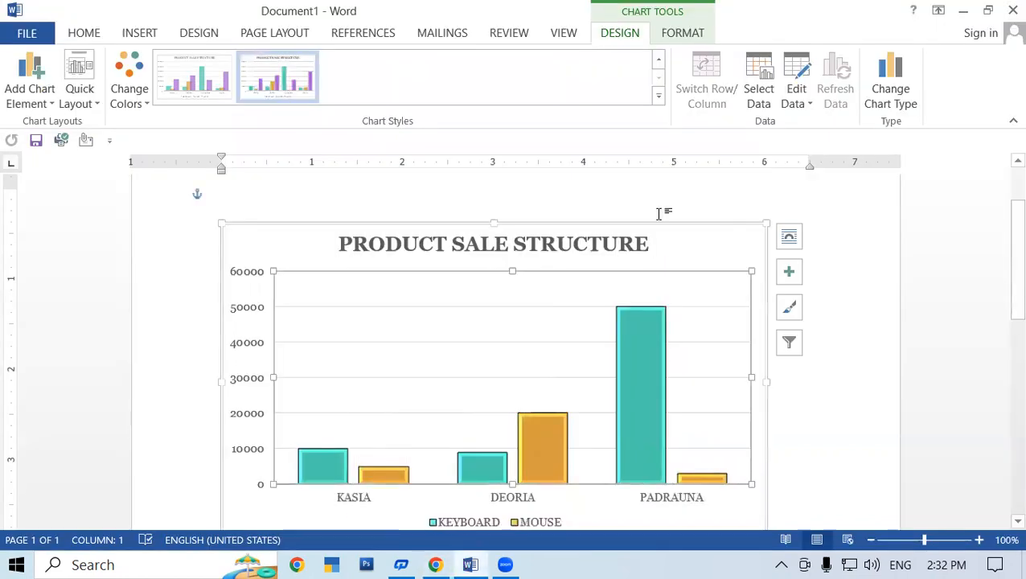
Include the LAPTOP series and the HATA category in the chart's data source again.
click(768, 88)
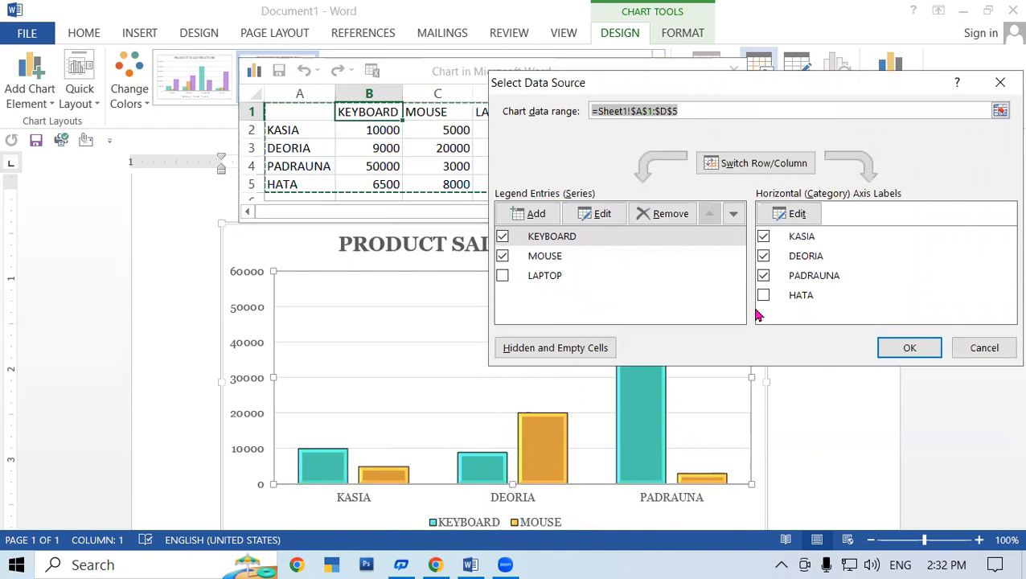
click(501, 275)
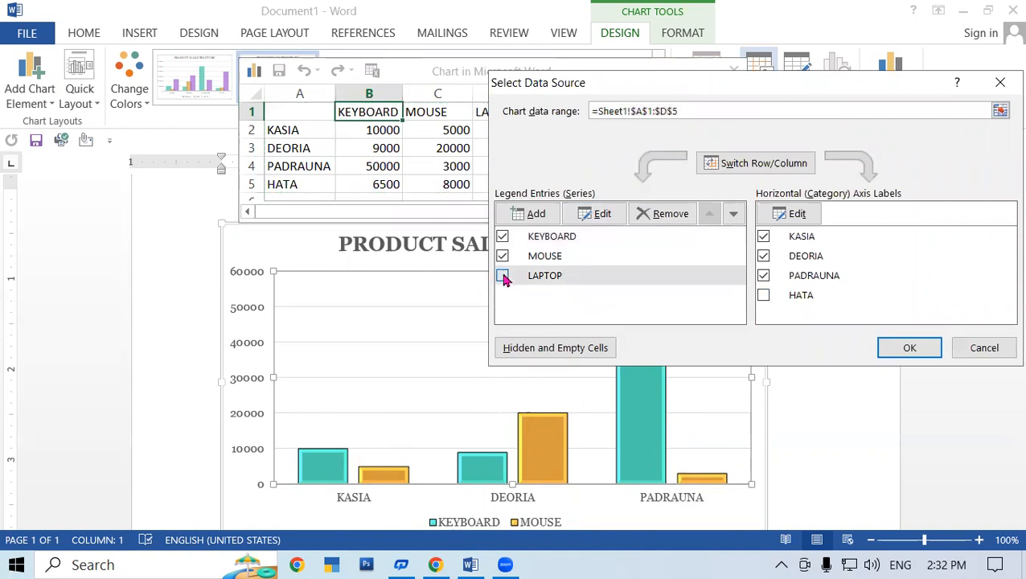
click(763, 295)
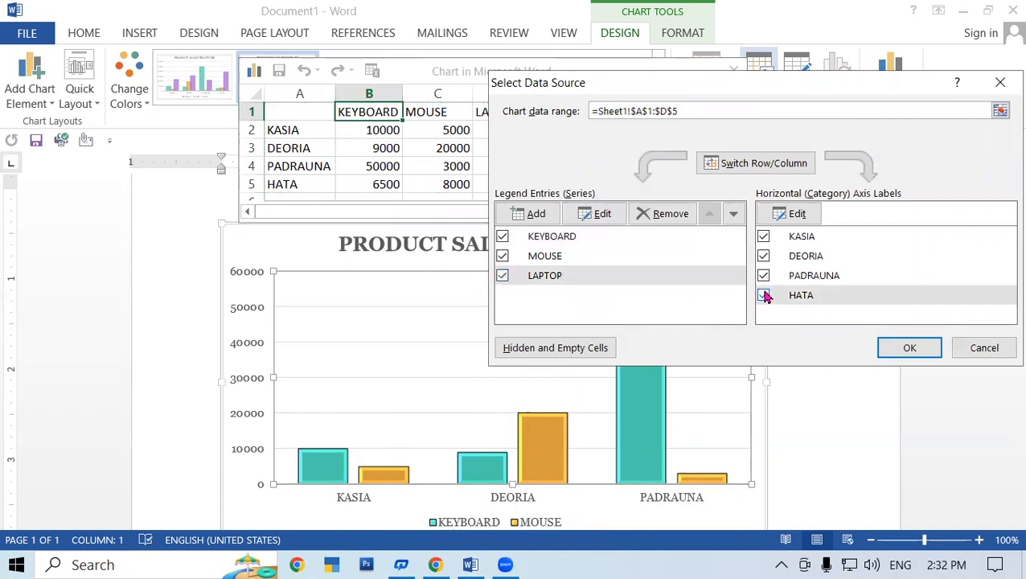
click(908, 349)
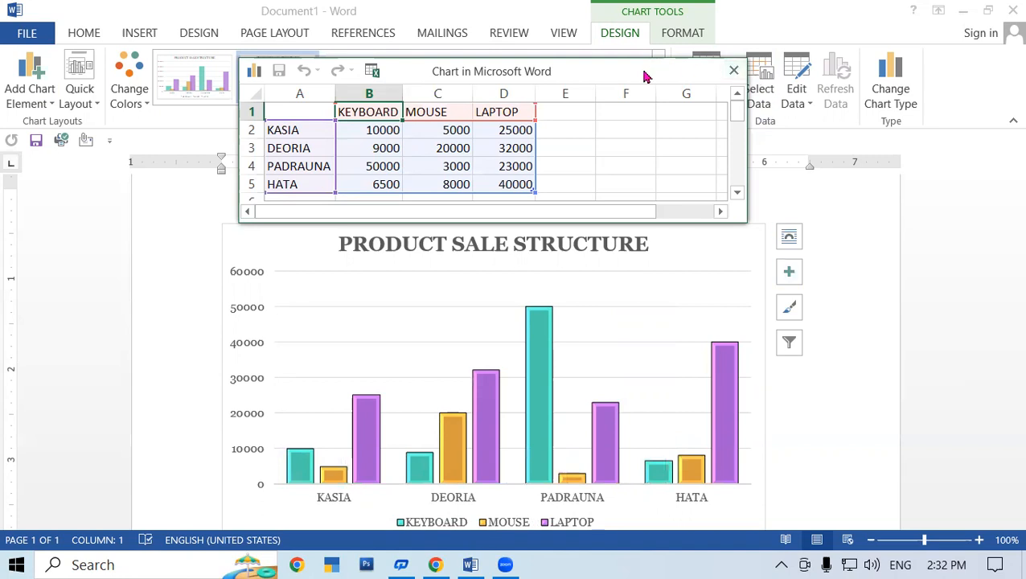
Move the data sheet aside and switch the chart's rows and columns to plot products as categories and cities as series.
drag(649, 75, 557, 82)
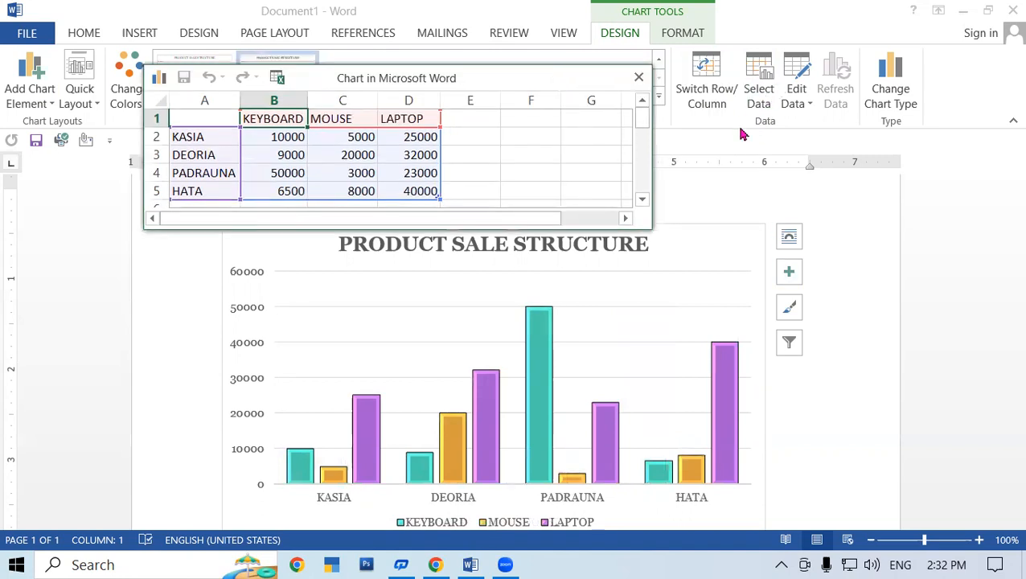
click(743, 134)
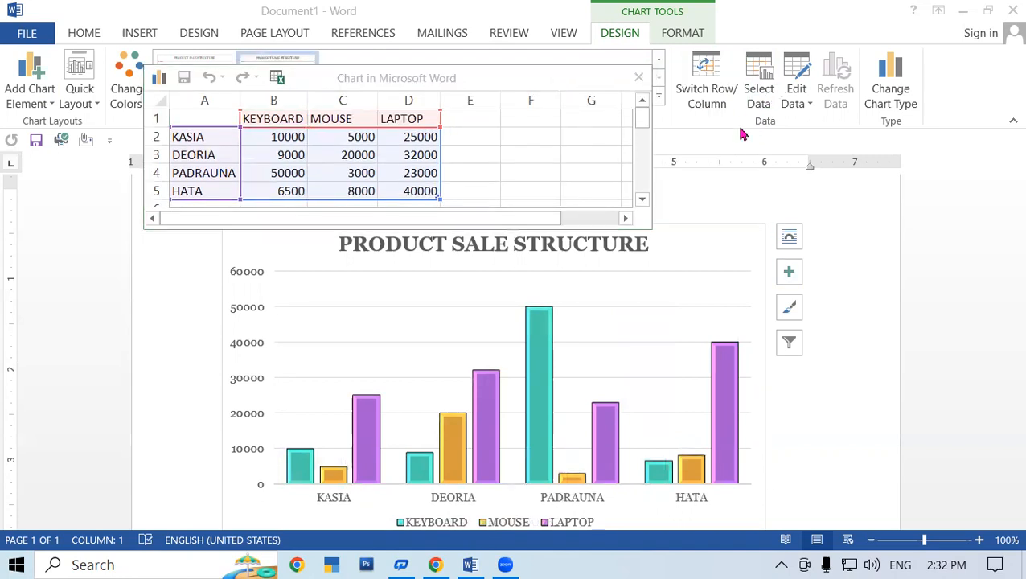
click(719, 85)
click(718, 85)
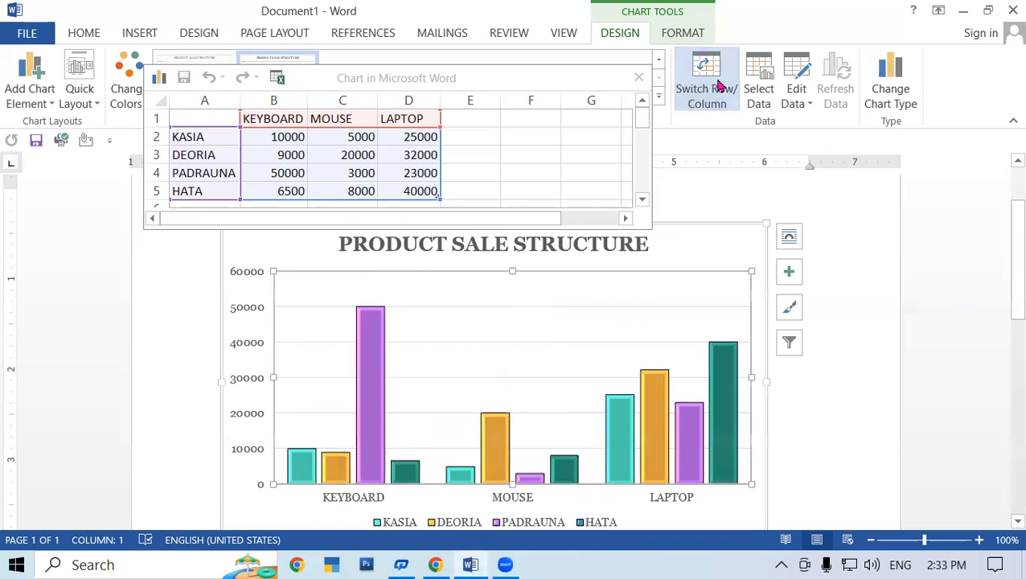
click(718, 85)
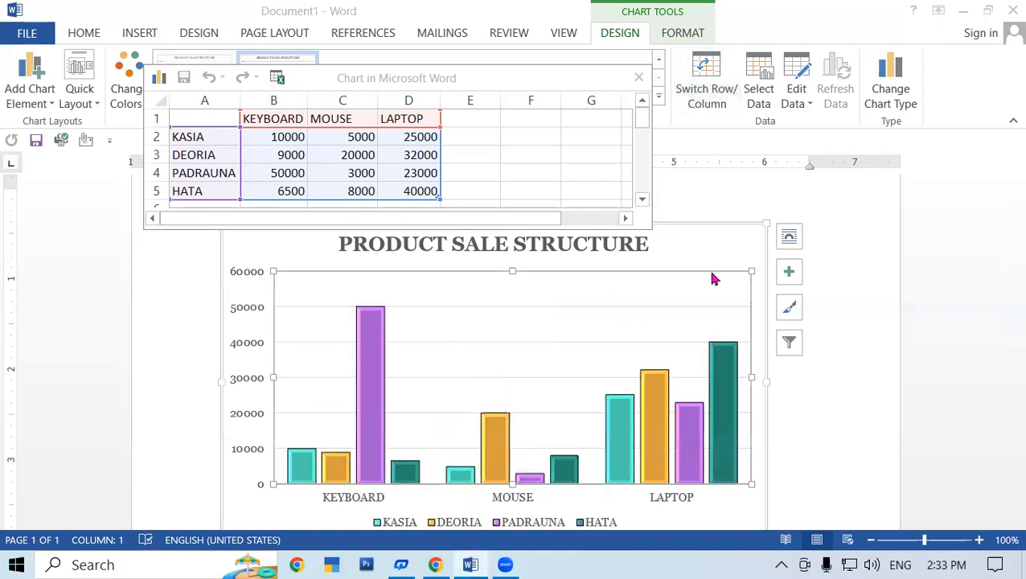
Toggle the row/column orientation back and forth, ending with cities as categories and products as series, and close the data sheet.
click(706, 81)
click(706, 81)
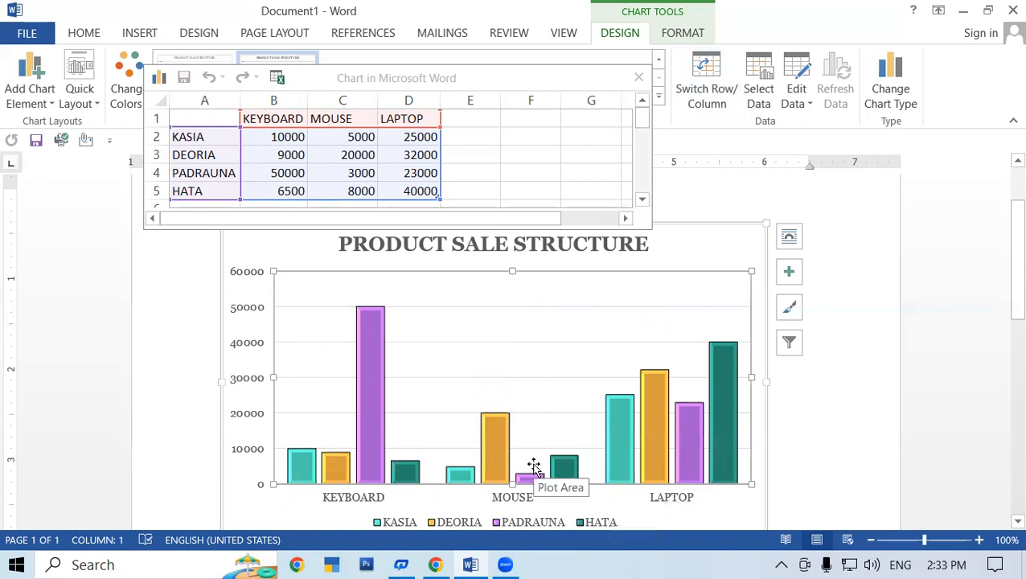
click(706, 81)
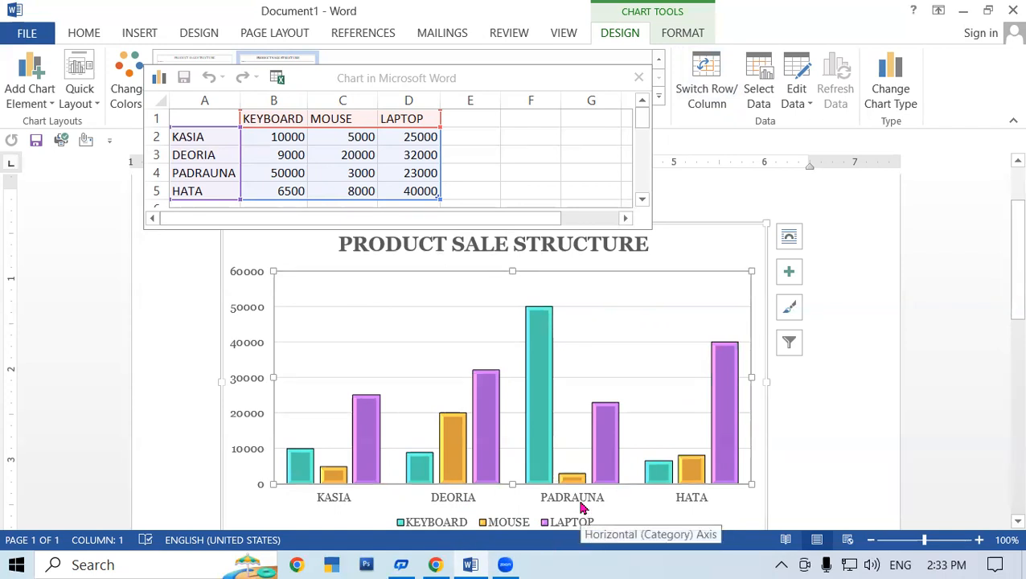
click(700, 95)
click(700, 95)
click(700, 95)
click(701, 95)
click(701, 95)
click(700, 95)
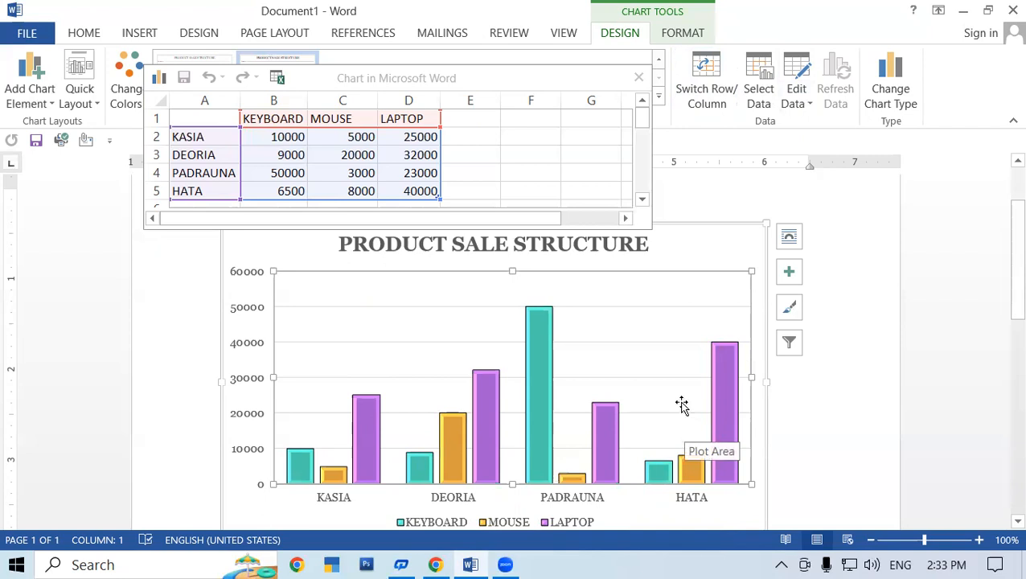
click(637, 78)
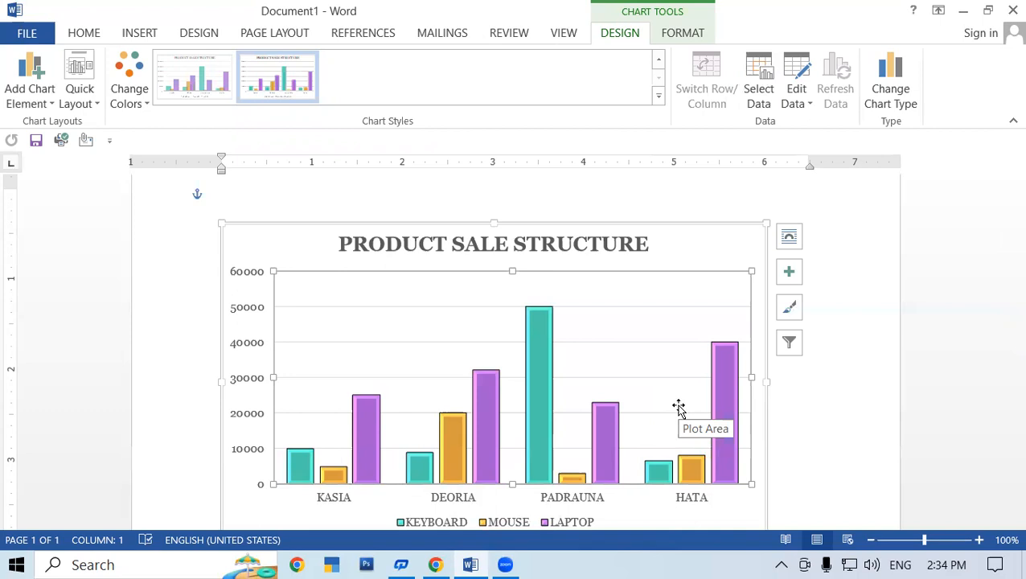
Open the chart's data sheet, enlarge it to reveal more rows and add the category RAMKOLA below HATA.
click(798, 94)
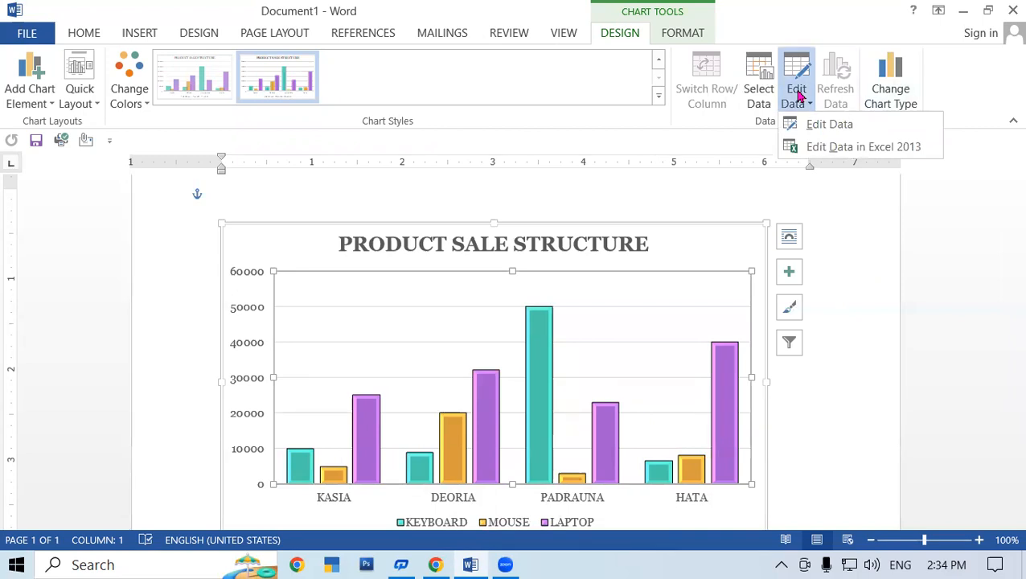
click(829, 125)
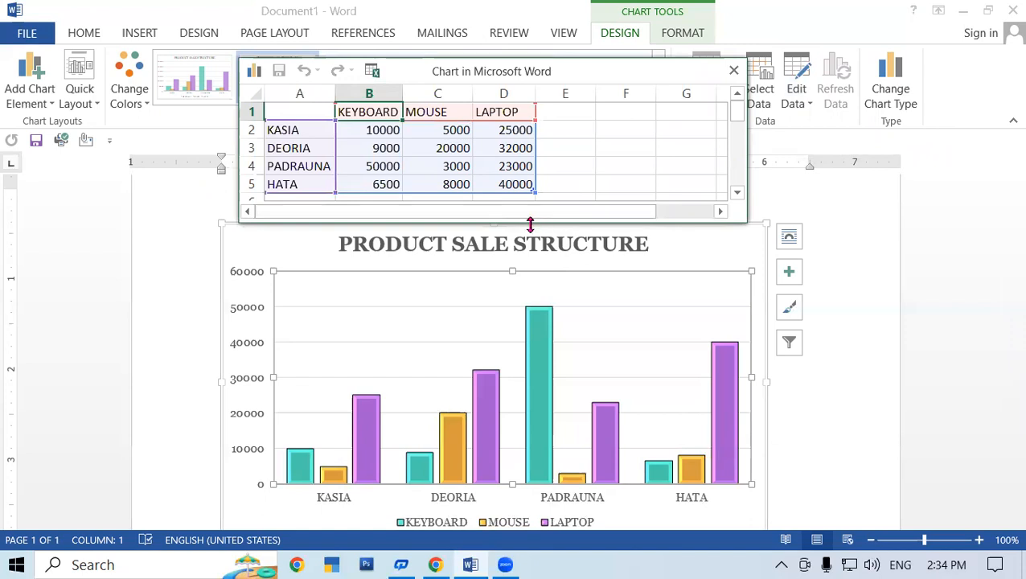
drag(530, 224, 527, 252)
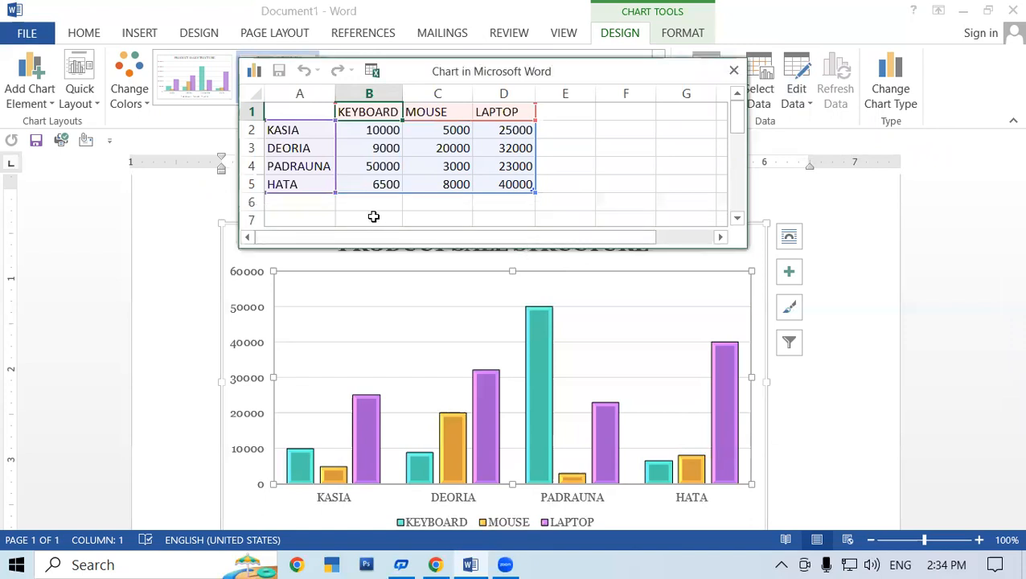
click(294, 205)
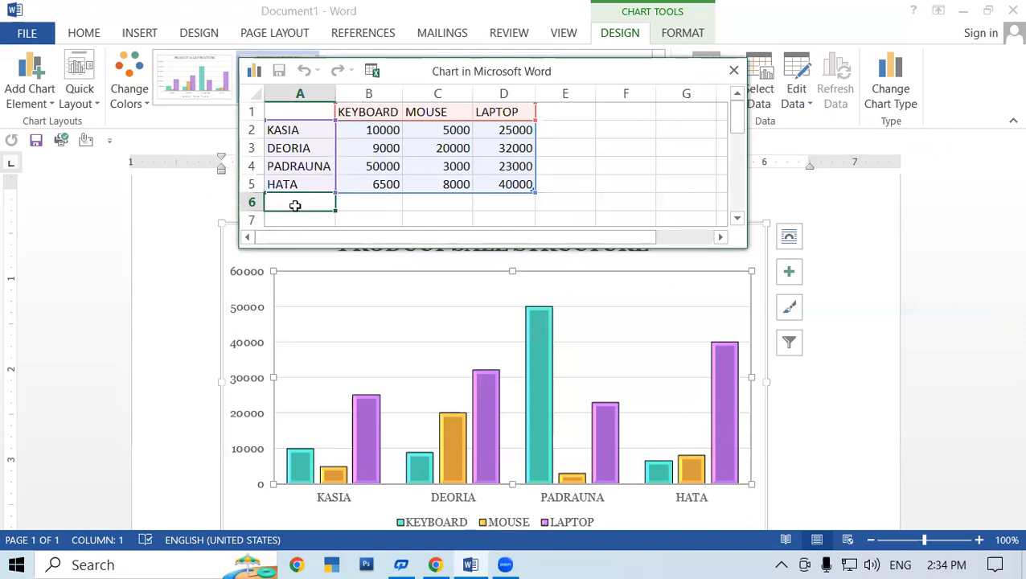
text(RAMKOLA)
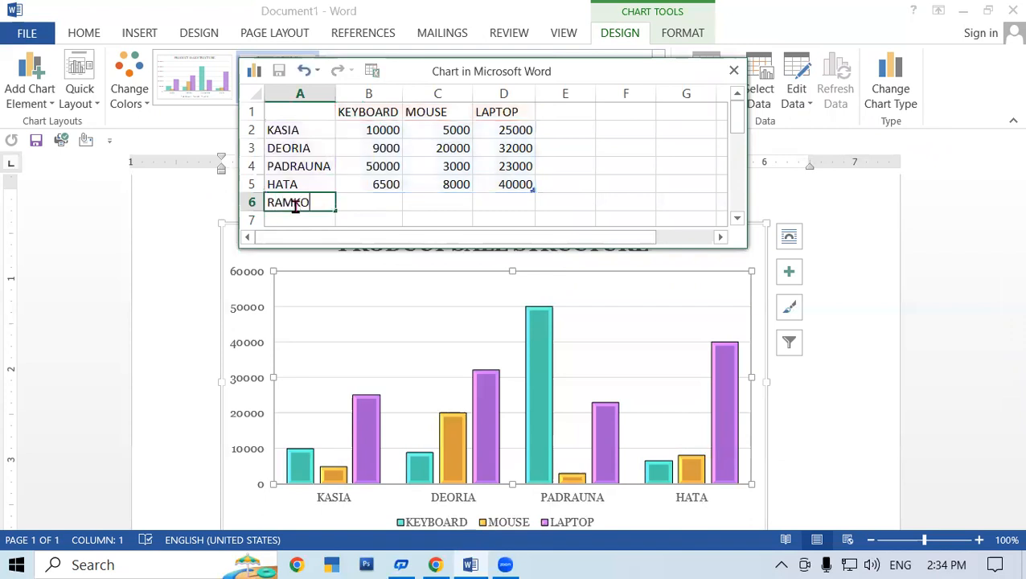
Enter RAMKOLA's sales as 1200 for KEYBOARD, 12000 for MOUSE and 60000 for LAPTOP.
click(384, 202)
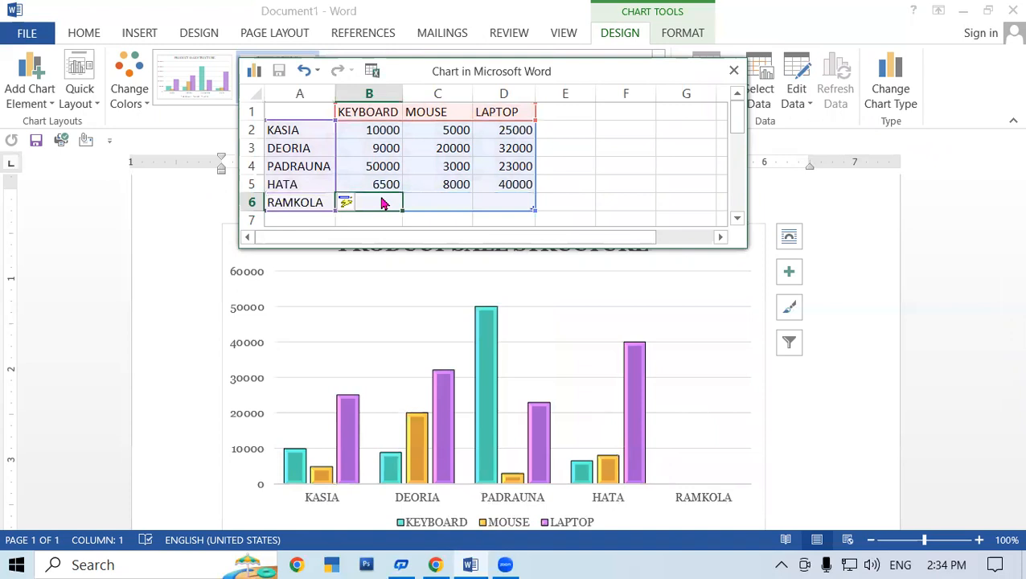
text(1200)
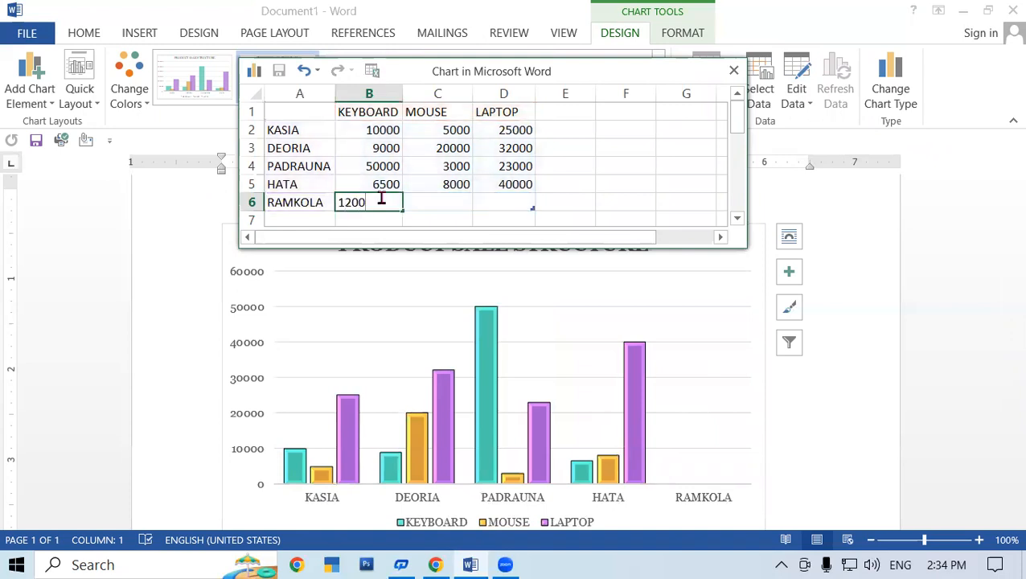
click(426, 209)
text(12000)
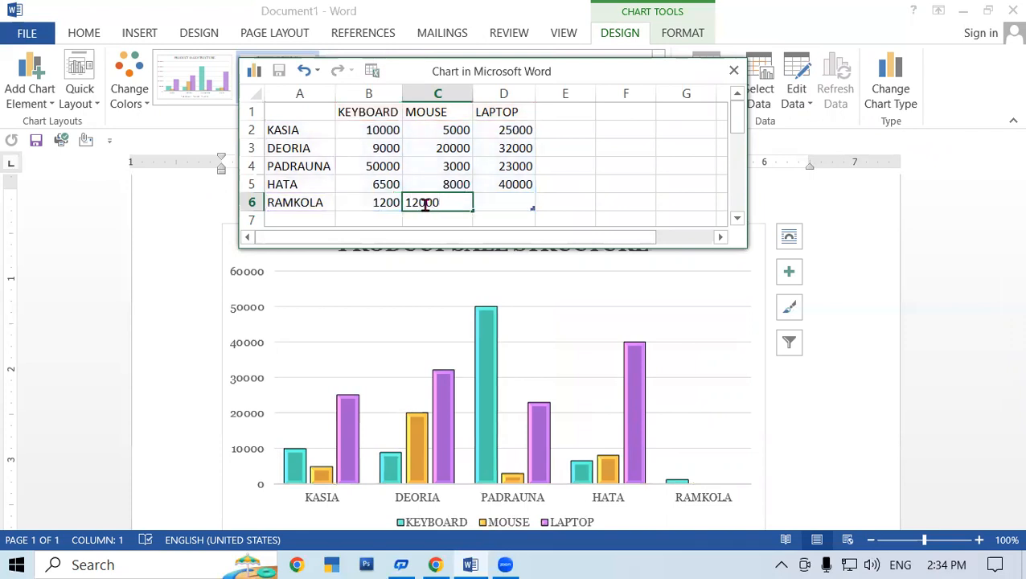
click(506, 202)
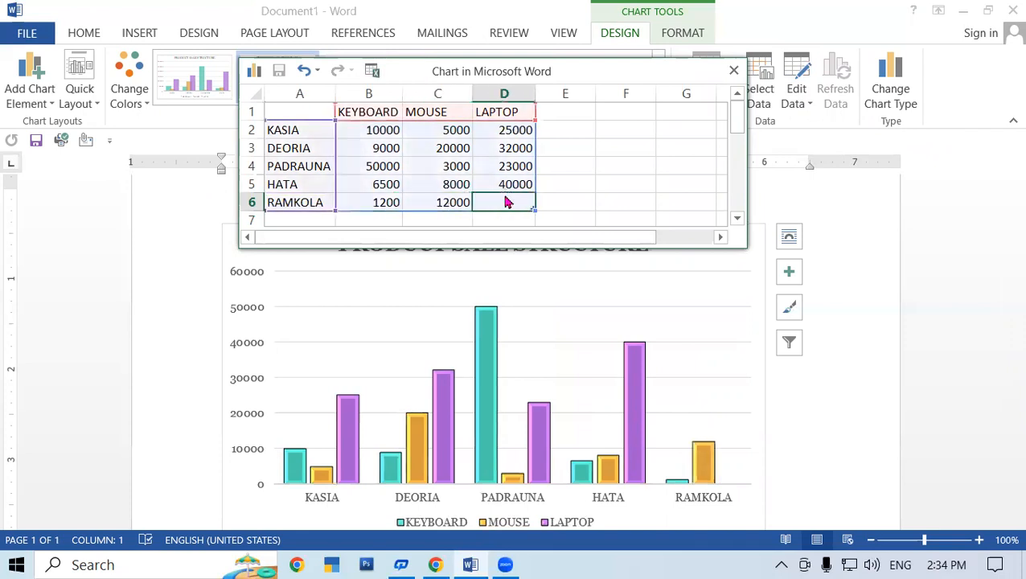
text(60000)
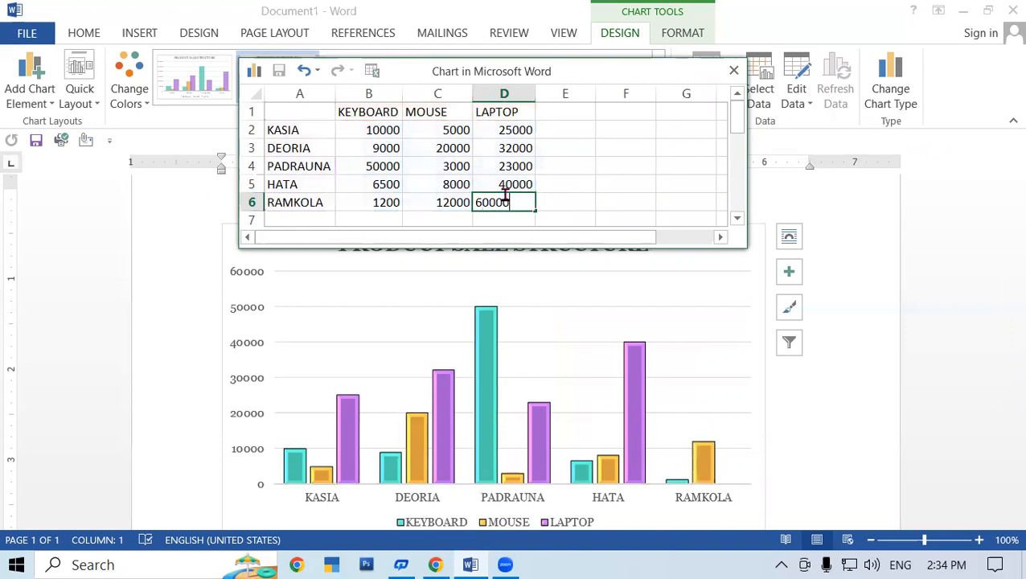
click(647, 187)
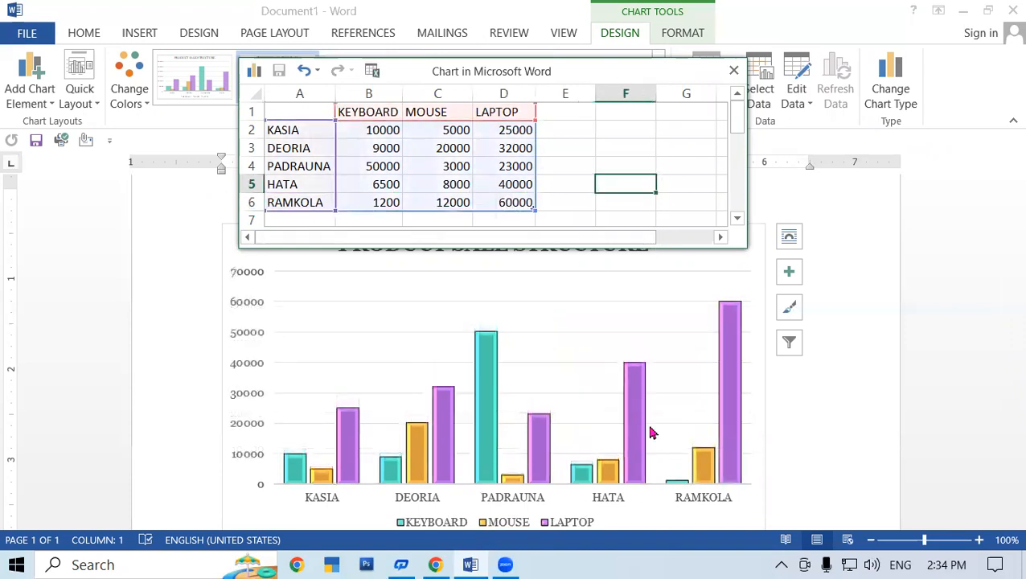
Set the LAPTOP value for HATA to 20000 in the chart data.
mouse_move(653, 433)
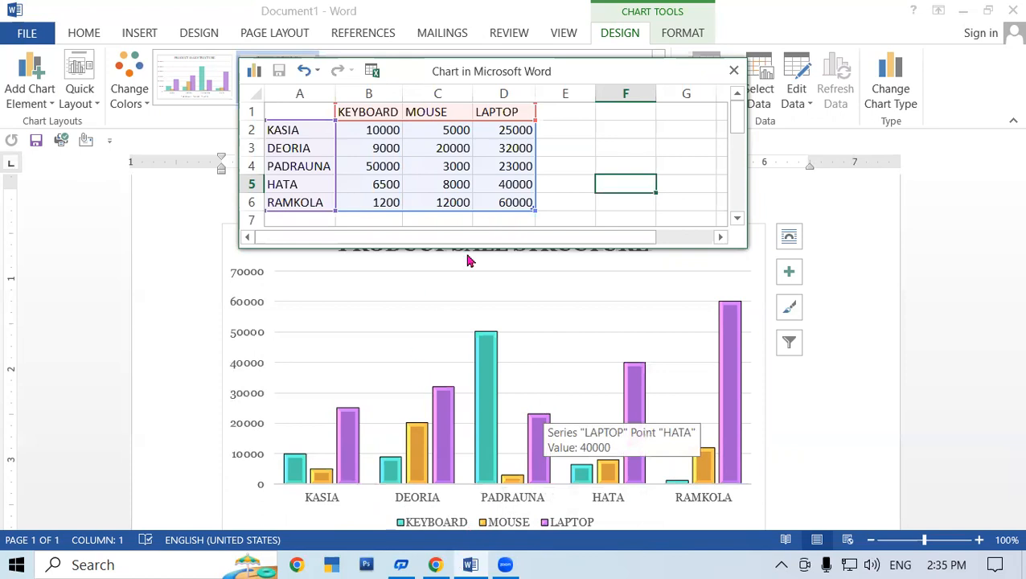
click(521, 184)
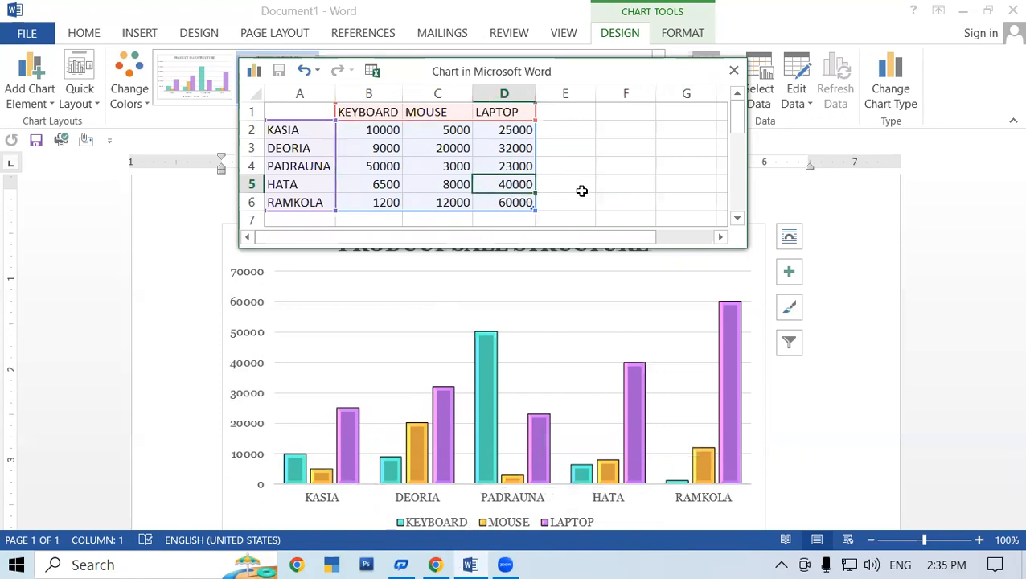
text(20000)
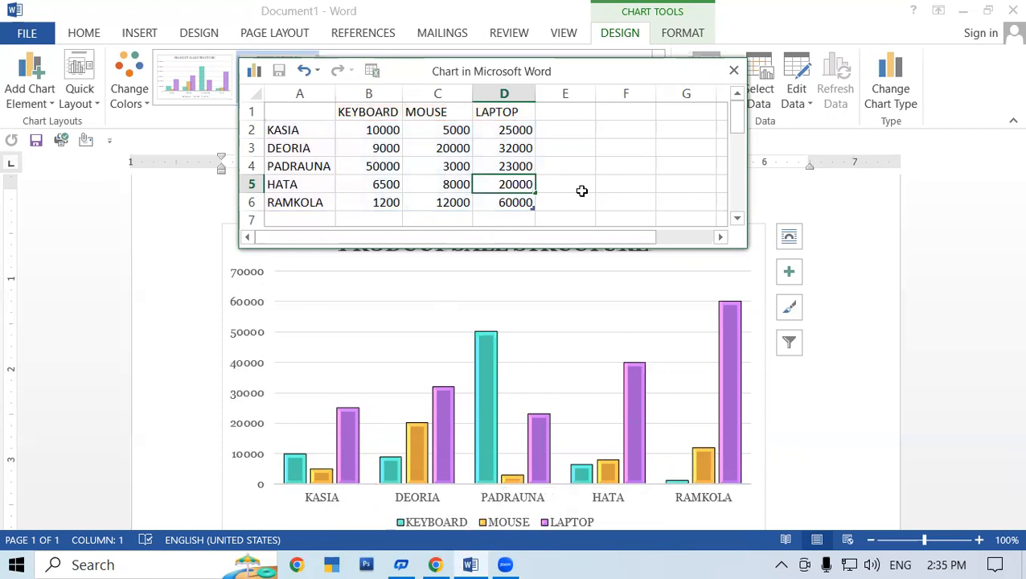
click(582, 191)
mouse_move(619, 432)
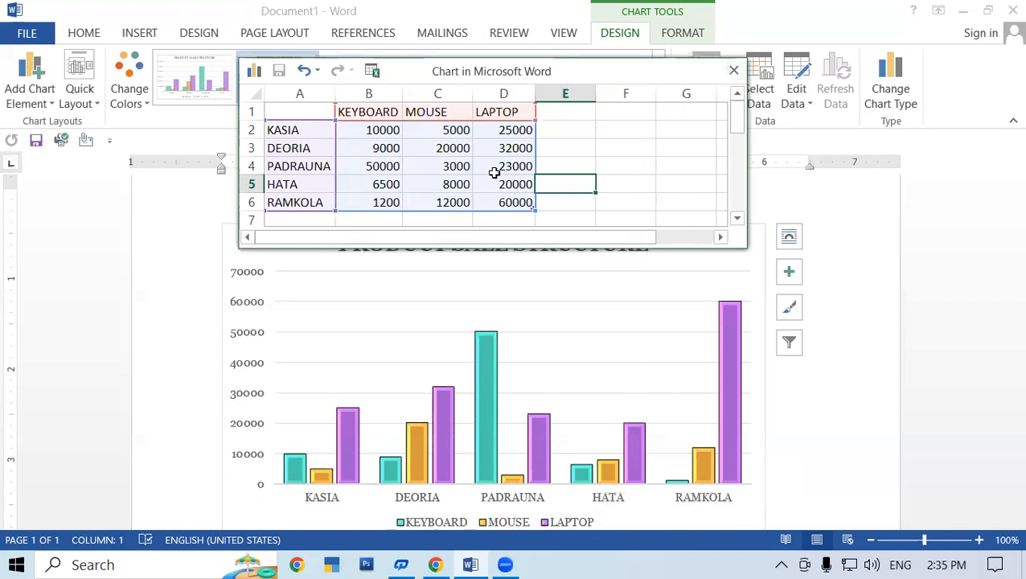
Add a new series named MEMORY in the first empty column after LAPTOP.
click(566, 108)
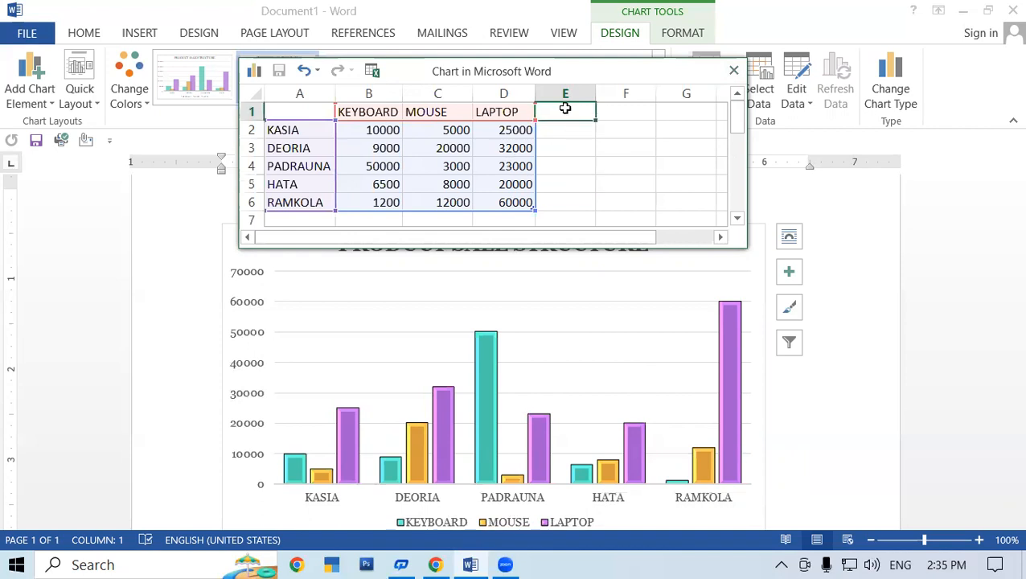
text(MEMORY)
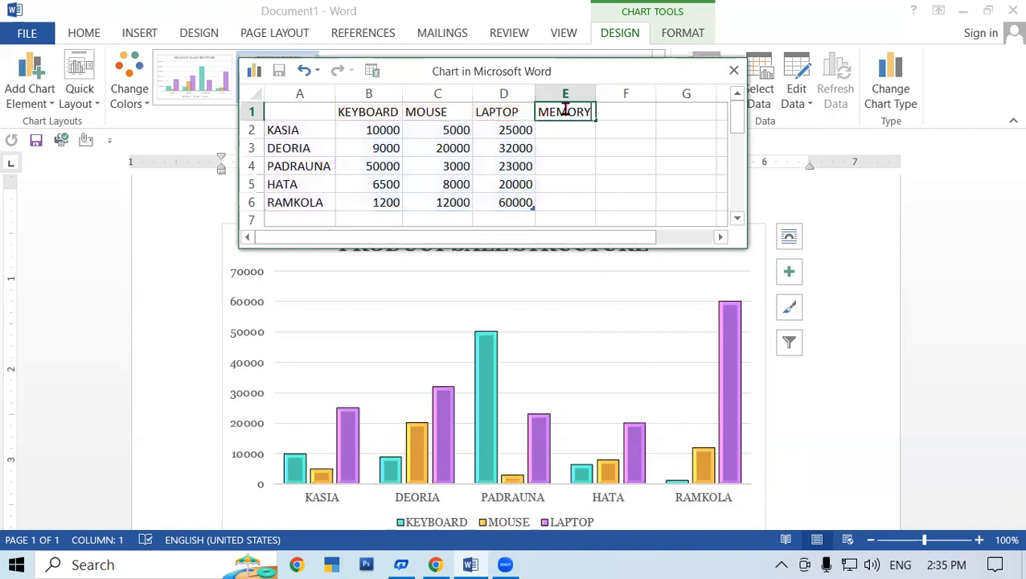
click(582, 172)
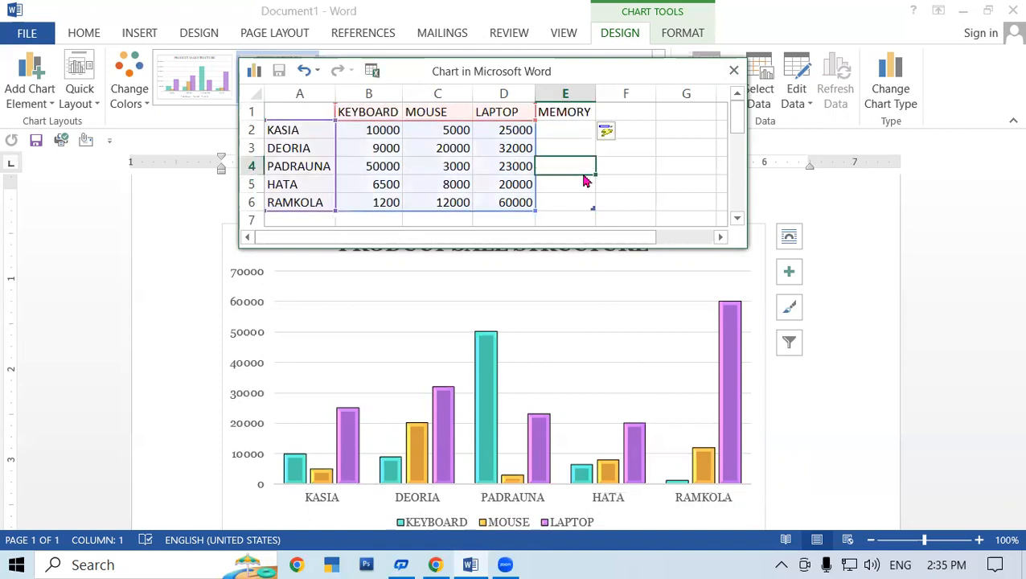
Fill the MEMORY column with 1000, 2000, 3000, 4500 and 6500 for KASIA through RAMKOLA.
click(583, 131)
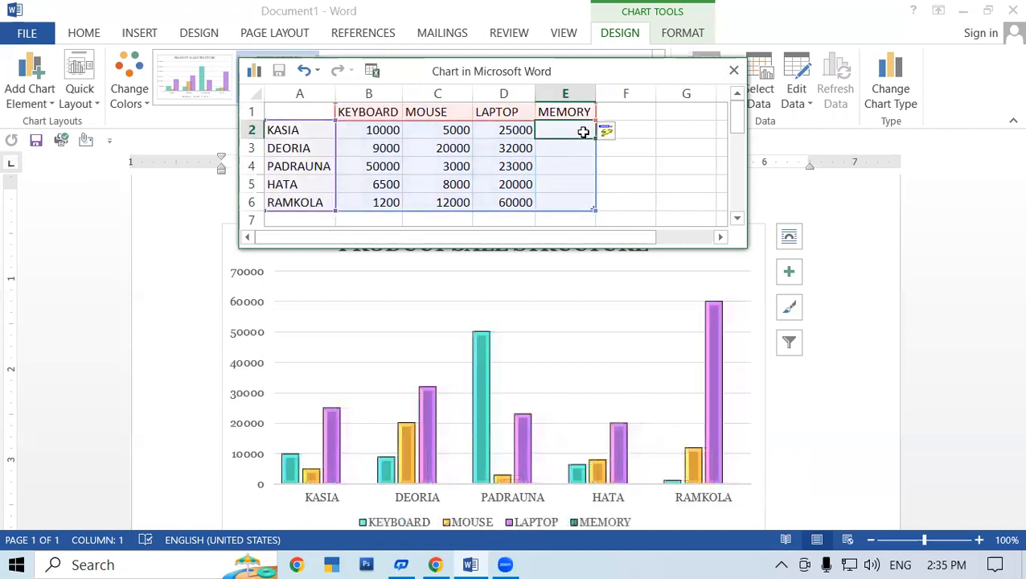
text(1000)
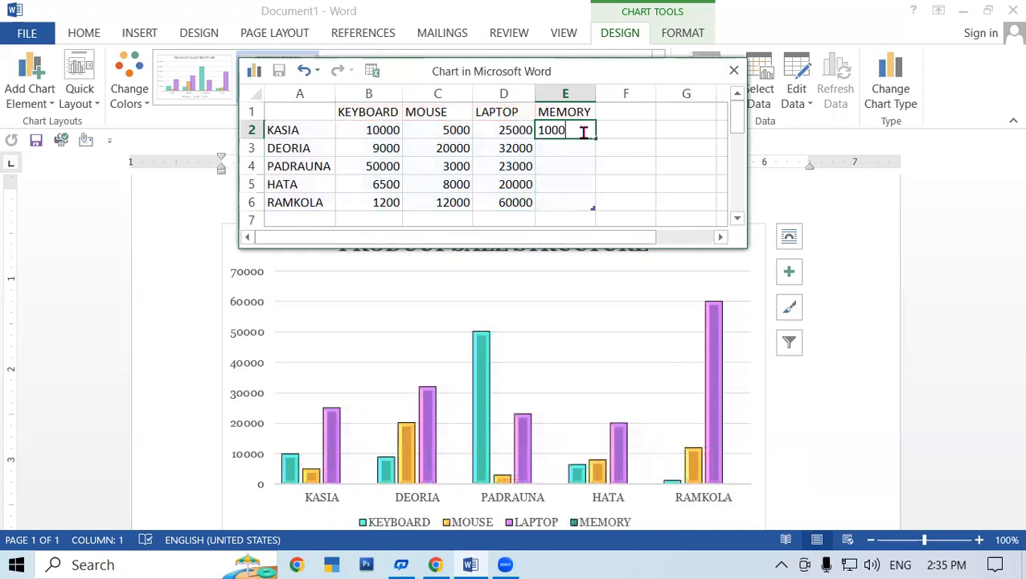
key(Return)
text(2000)
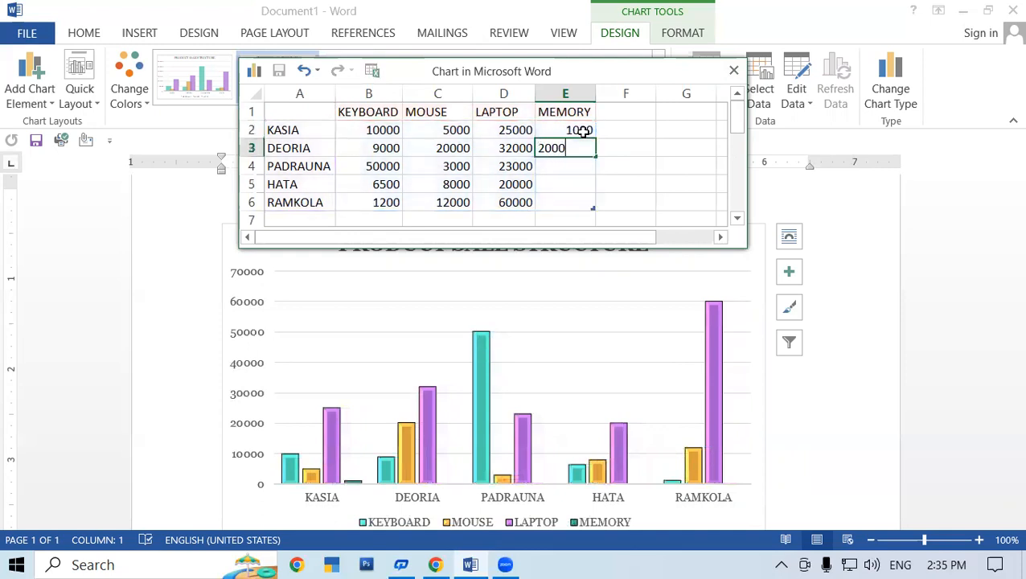
key(Return)
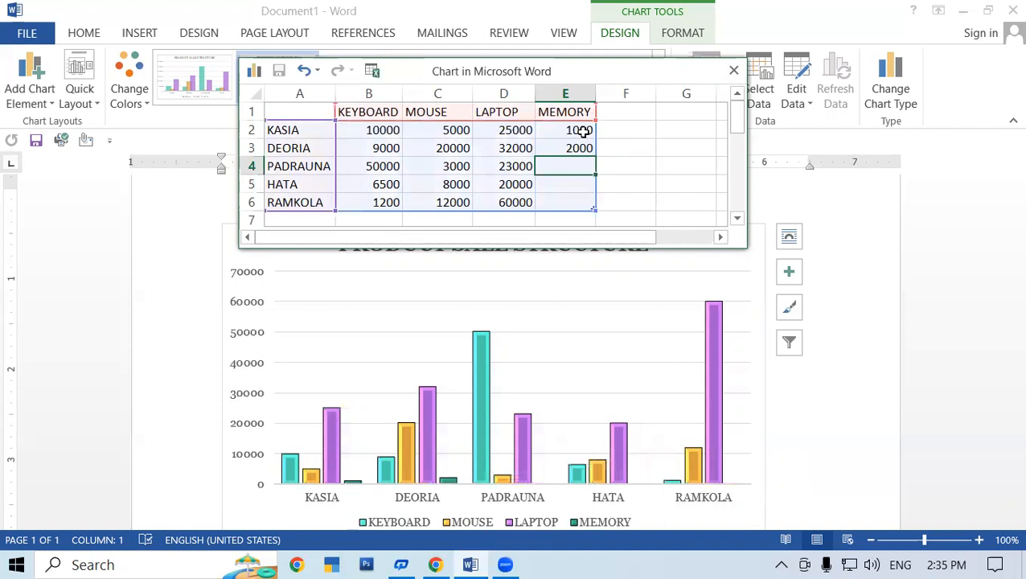
text(30000)
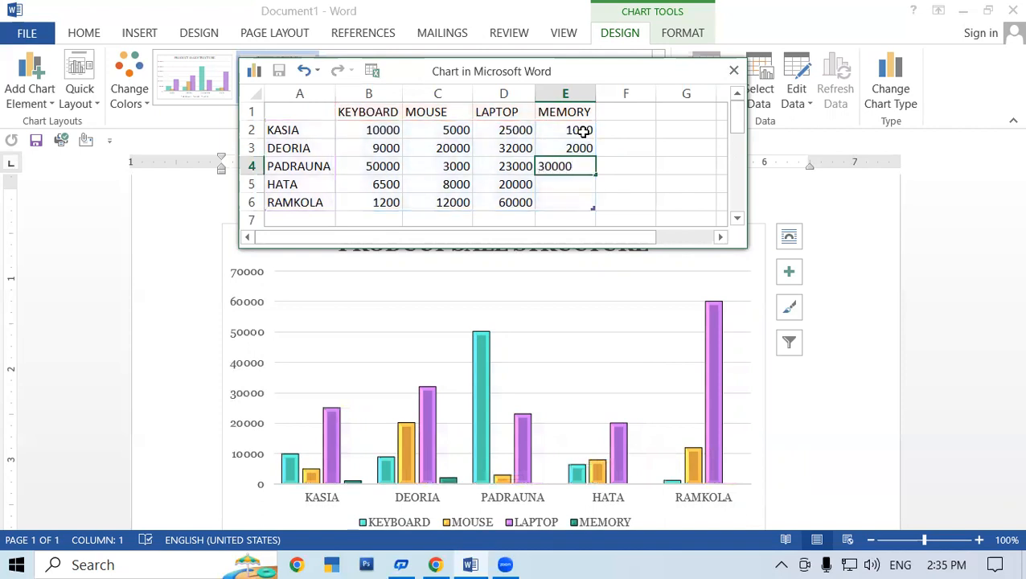
key(BackSpace)
key(Return)
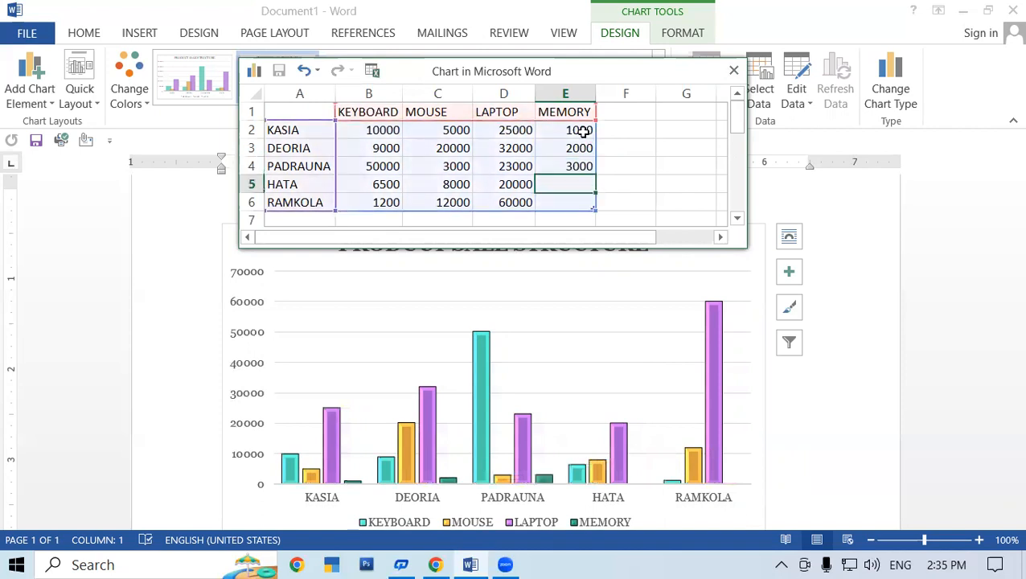
text(4500)
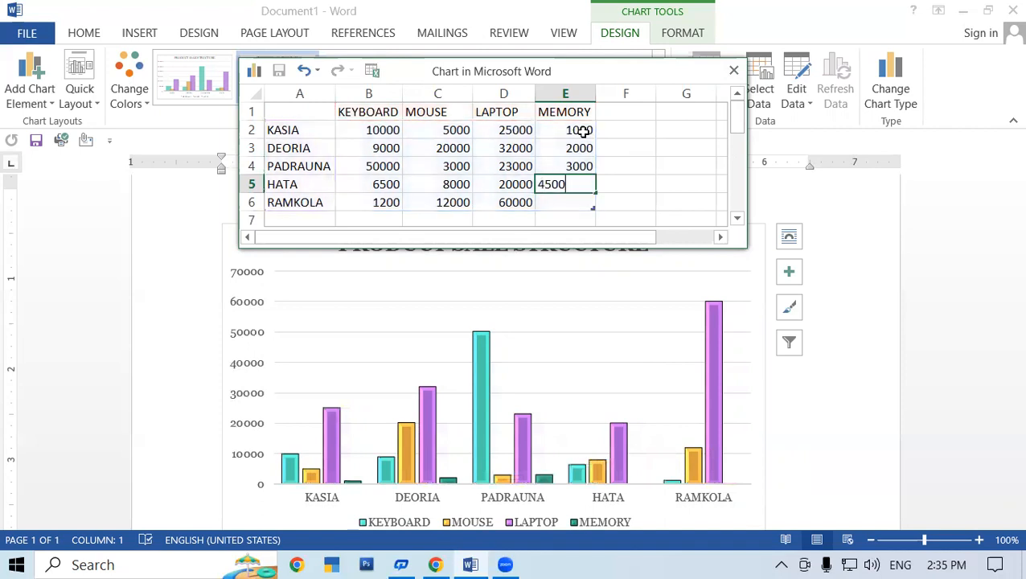
key(Return)
text(6500)
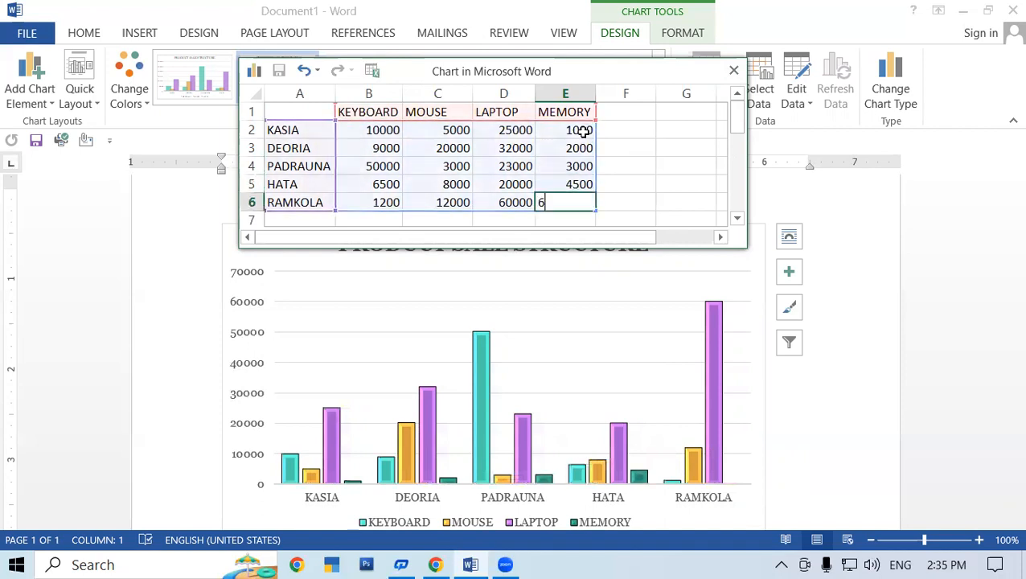
click(646, 165)
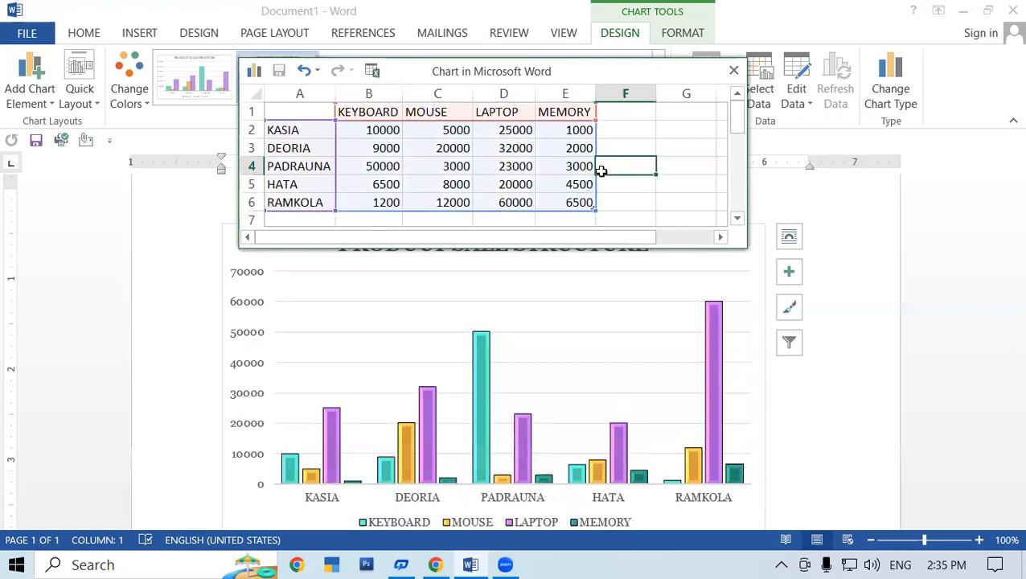
mouse_move(539, 412)
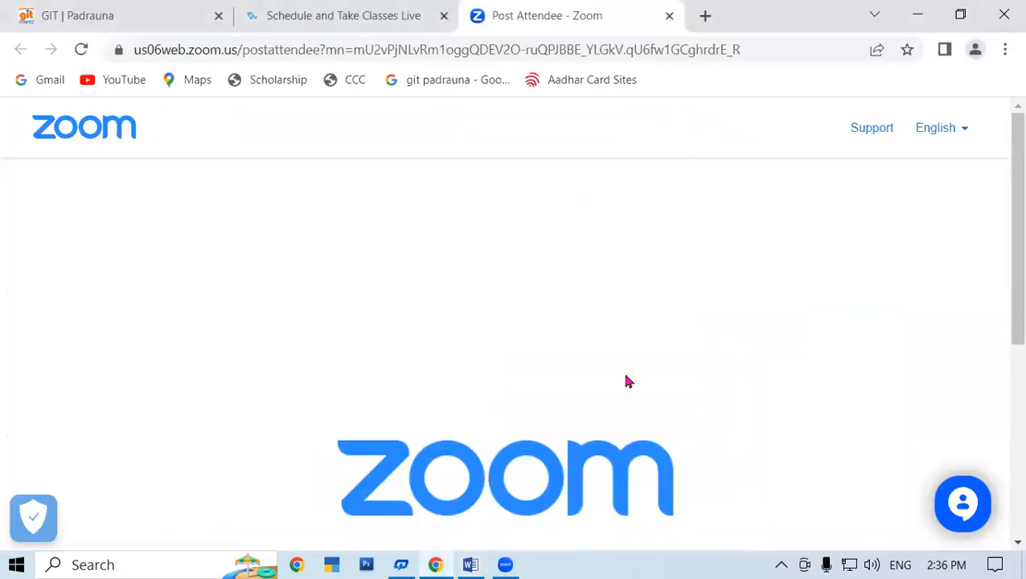
Switch back to the Word document and change the product sales chart's type to the basic Line chart.
click(470, 563)
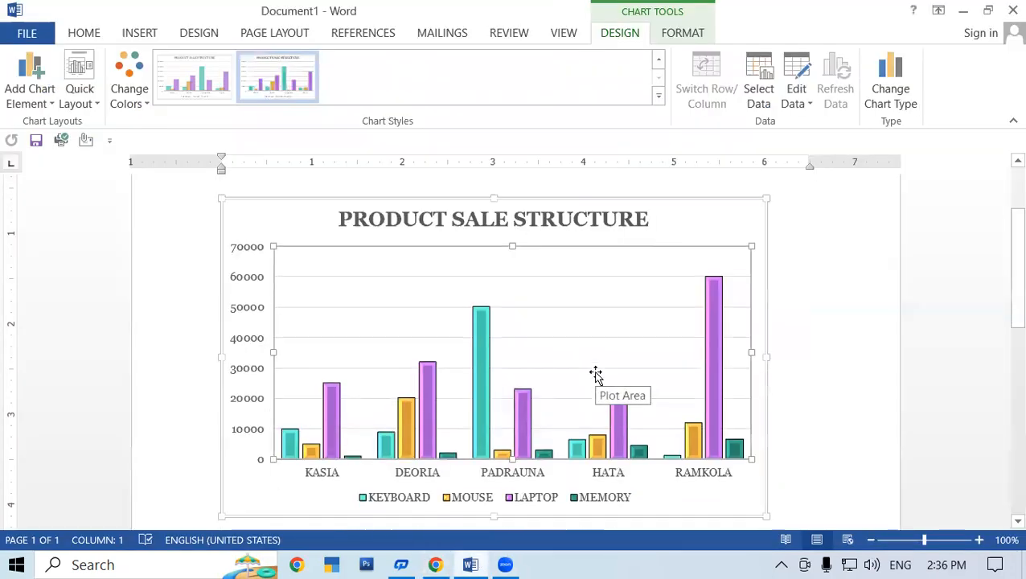
scroll(596, 375, down, 2)
mouse_move(596, 378)
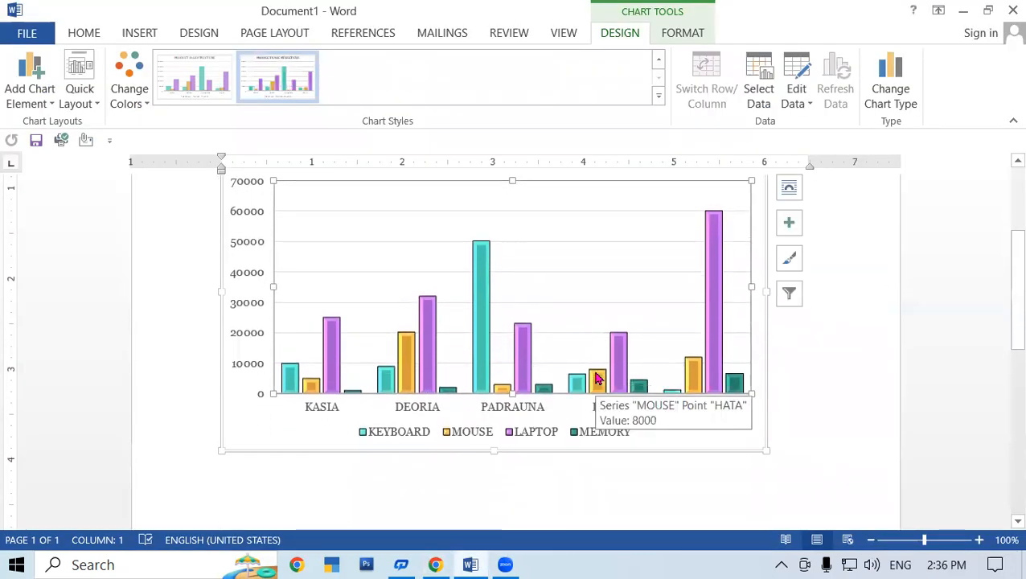
scroll(596, 378, up, 2)
scroll(596, 378, down, 2)
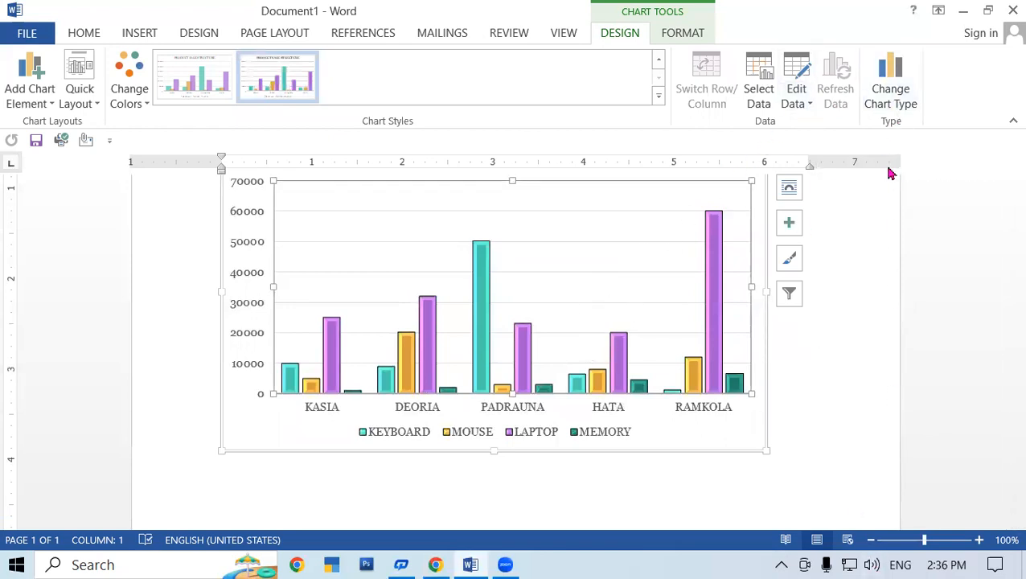
click(888, 104)
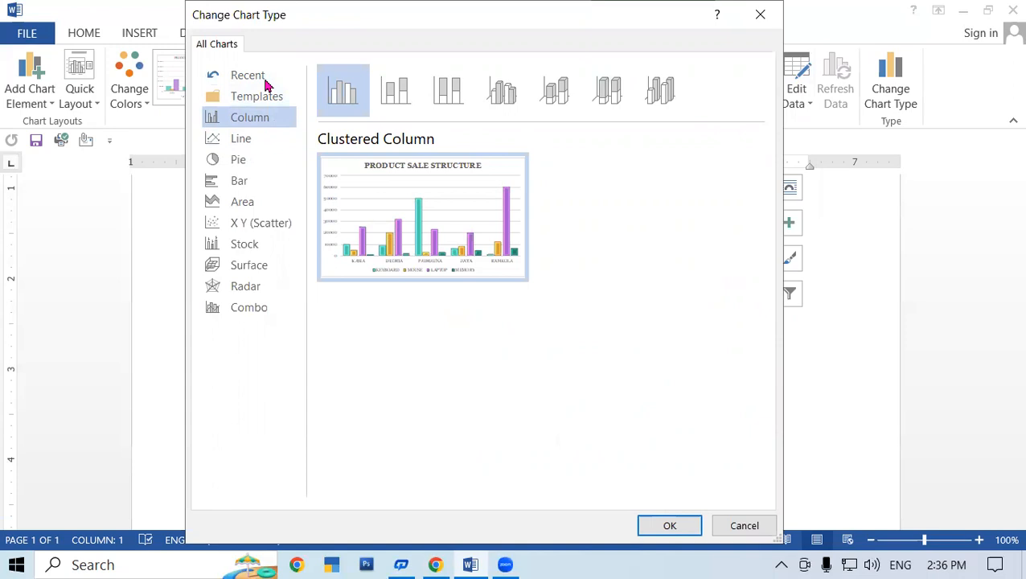
click(240, 140)
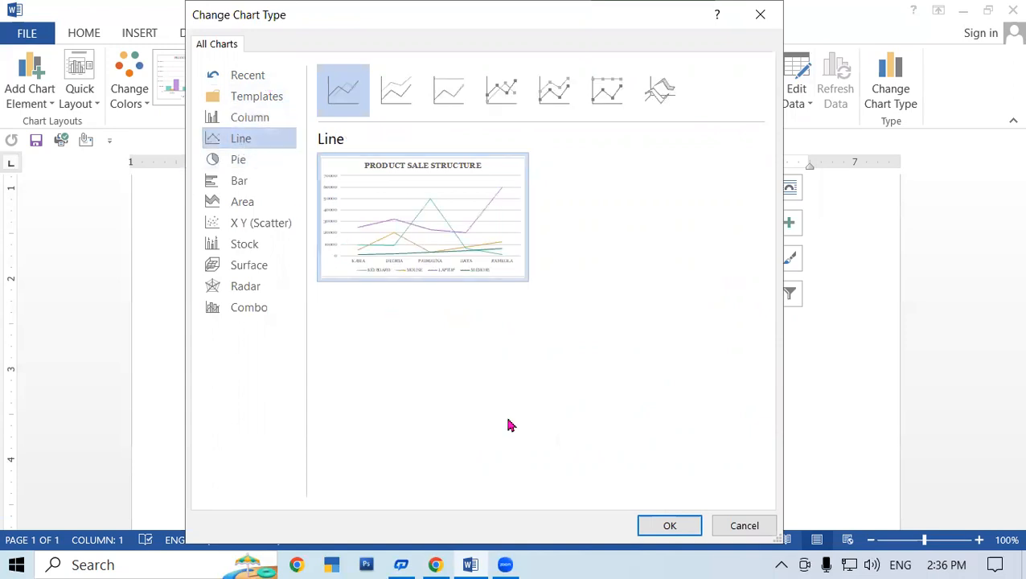
click(683, 525)
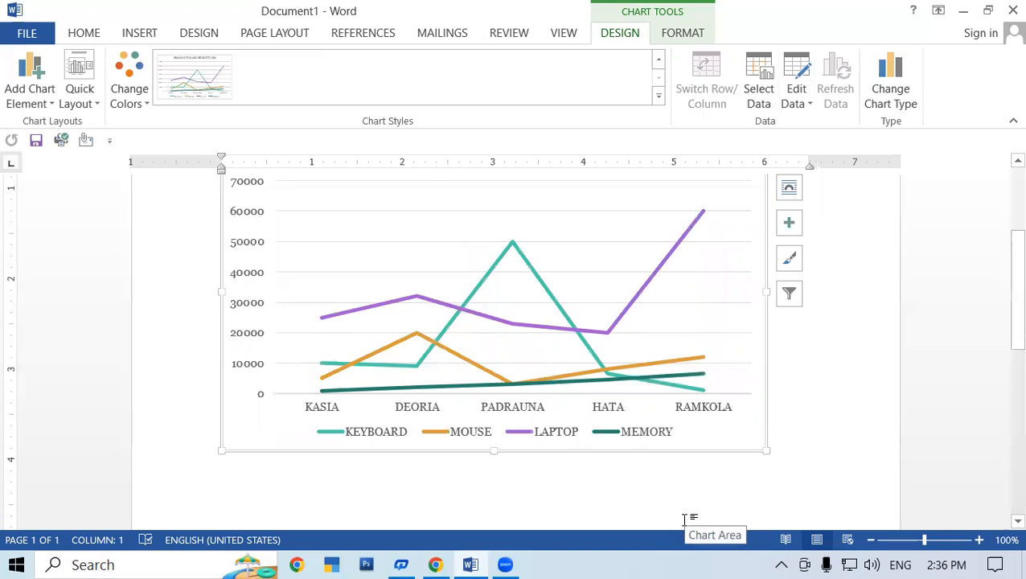
mouse_move(559, 316)
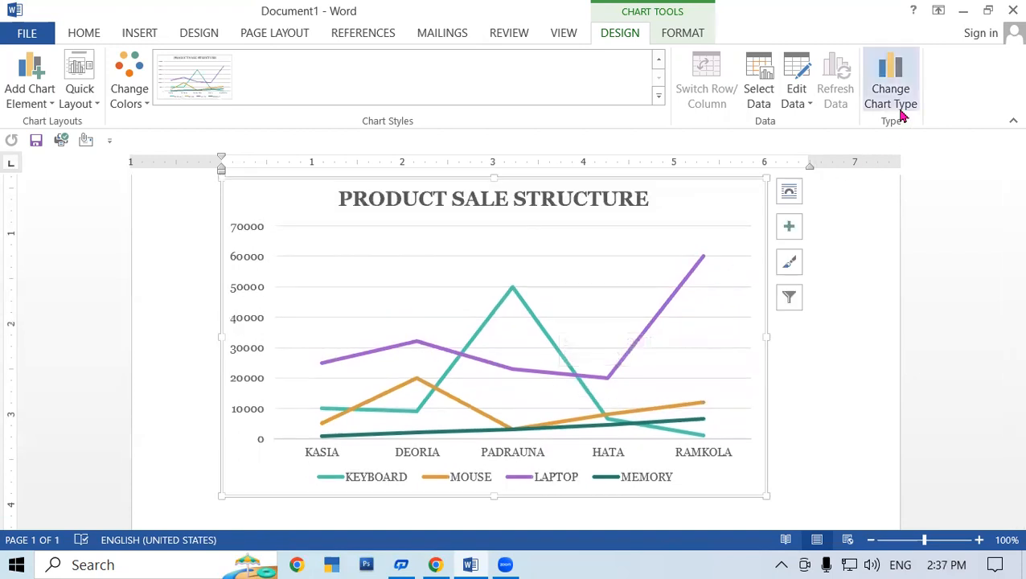
Change the product sale chart to the basic Pie type, followed by the Clustered Bar type.
click(900, 111)
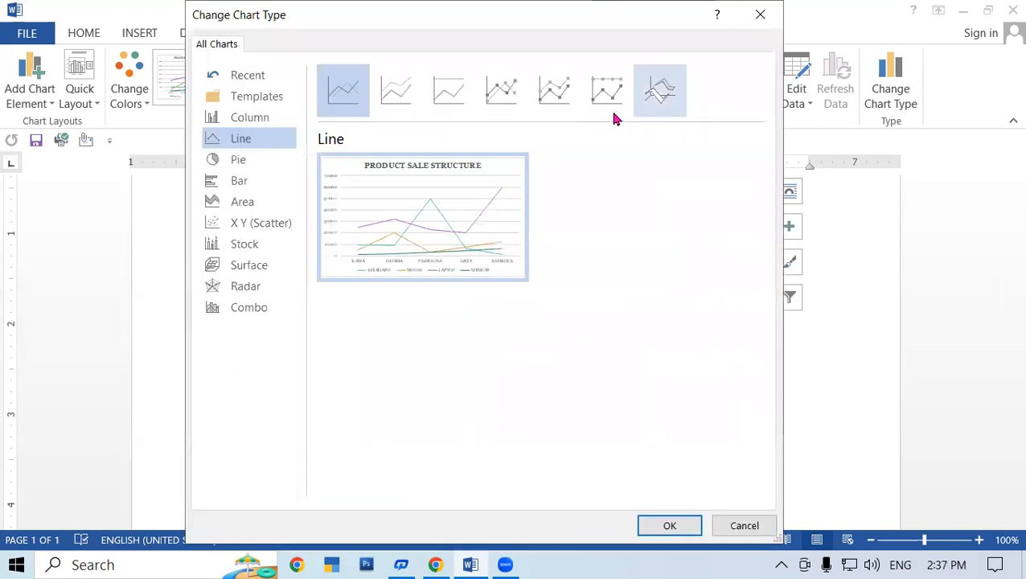
click(268, 167)
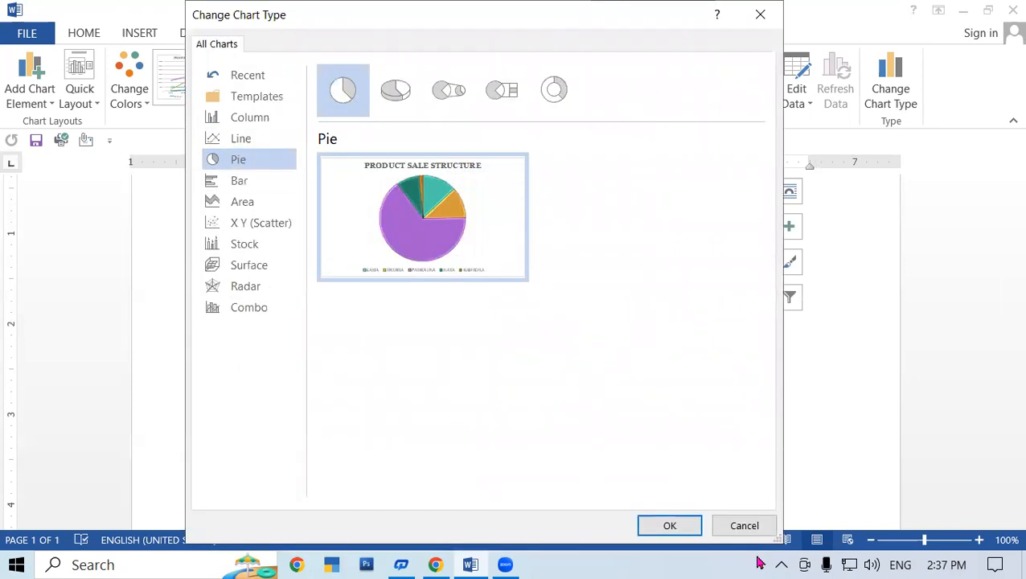
click(682, 531)
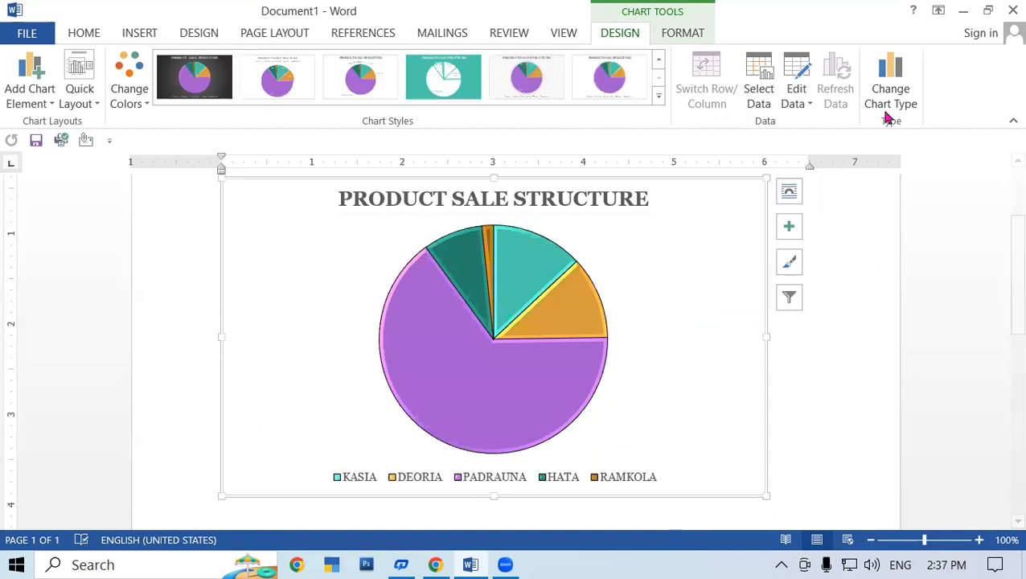
mouse_move(527, 298)
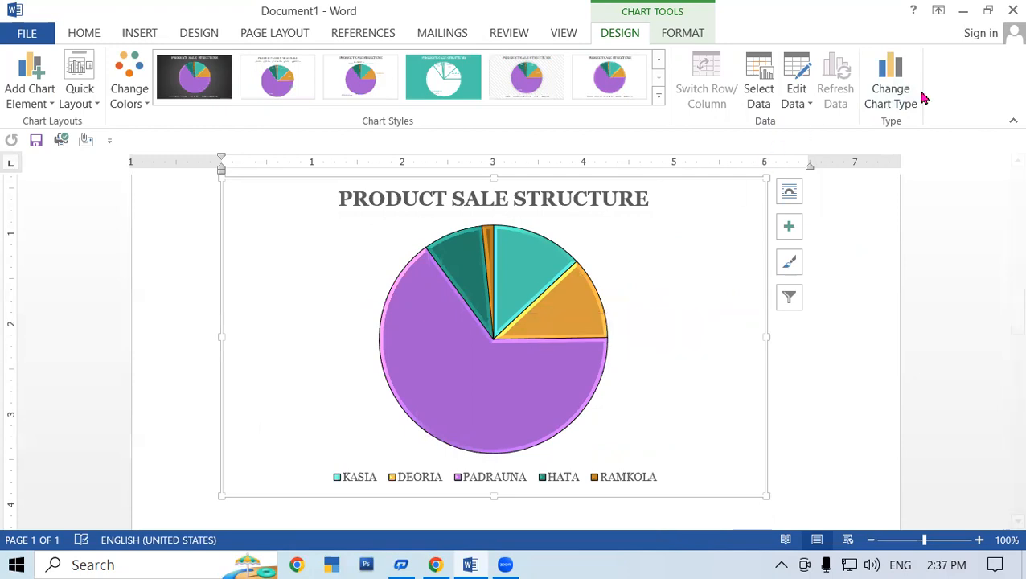
click(890, 95)
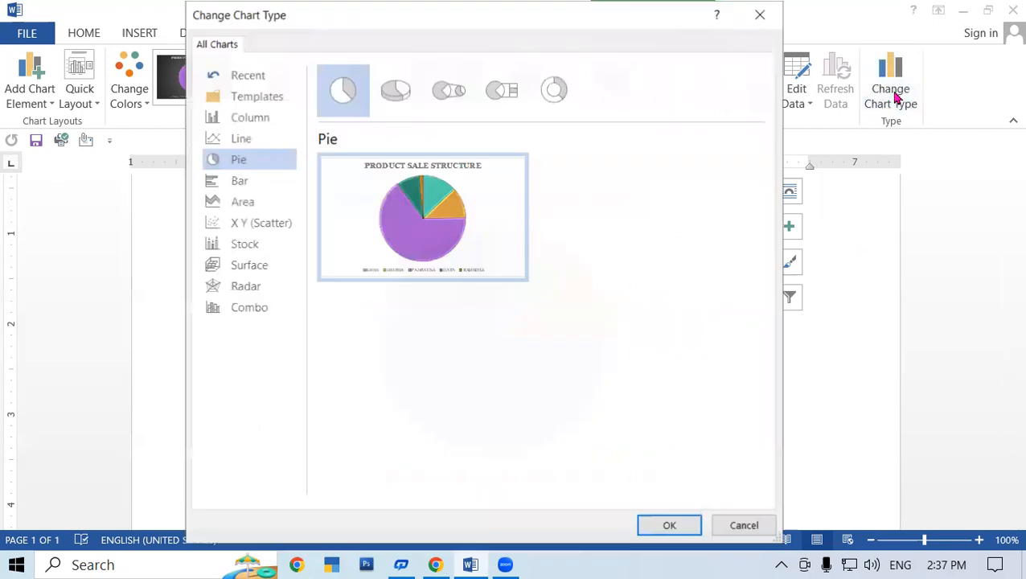
click(240, 181)
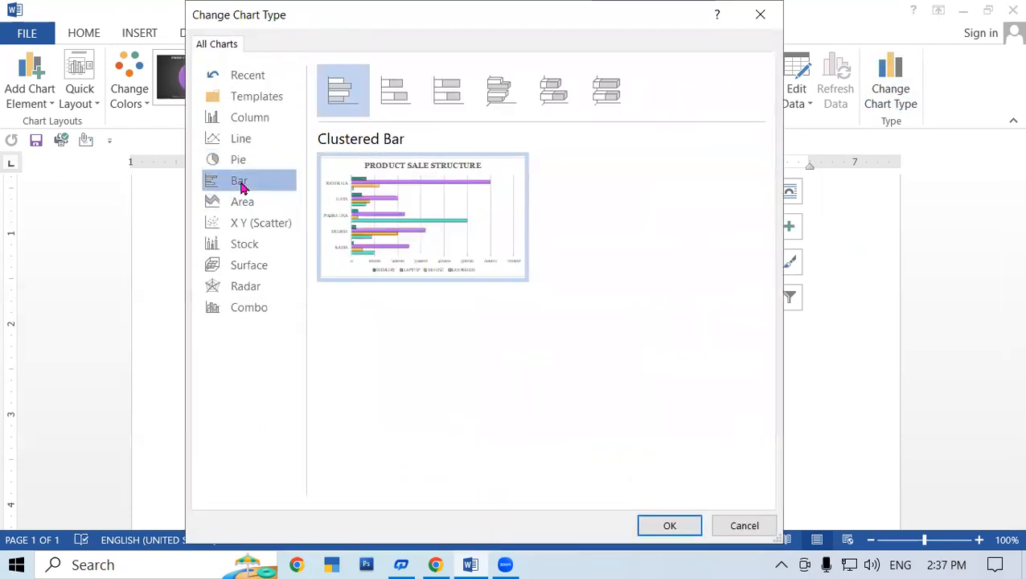
click(653, 534)
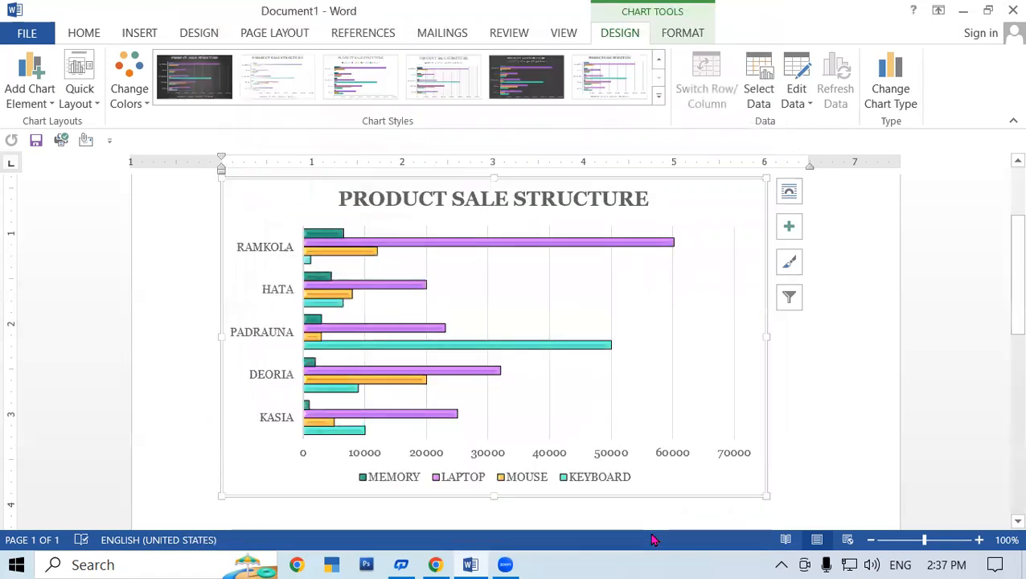
Change the chart type to basic Area, followed by the basic Scatter type.
click(895, 93)
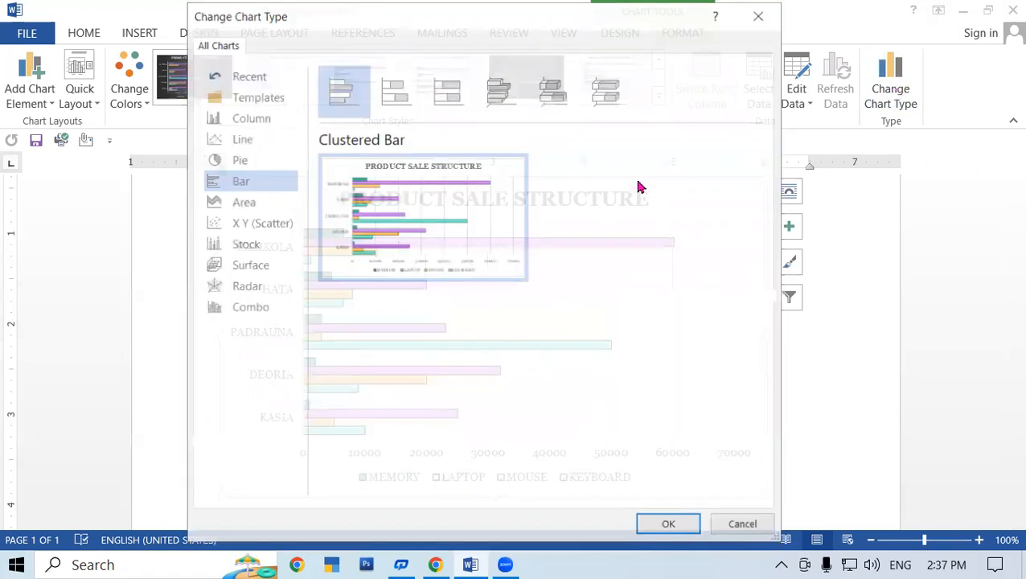
click(254, 207)
click(664, 527)
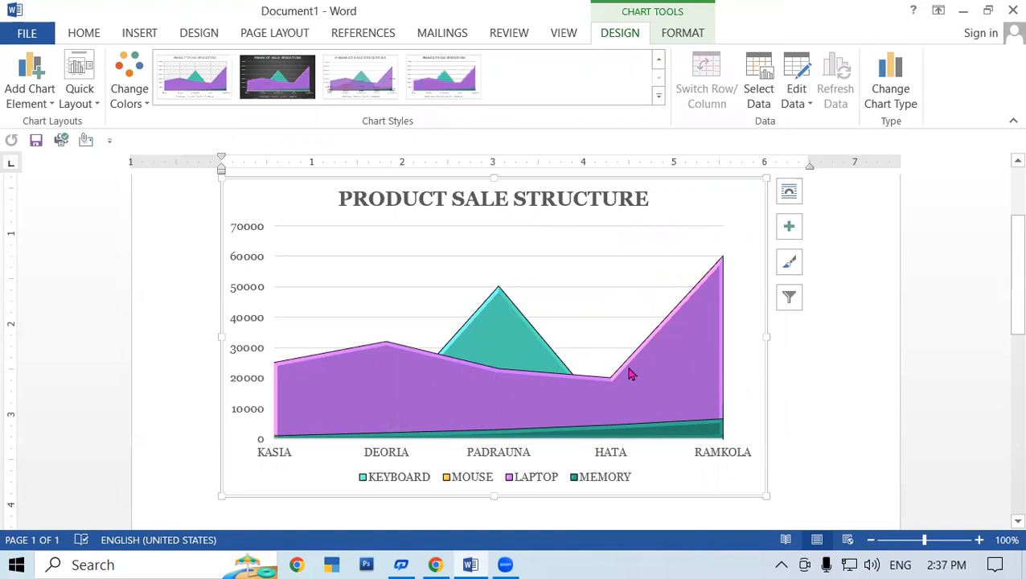
click(889, 98)
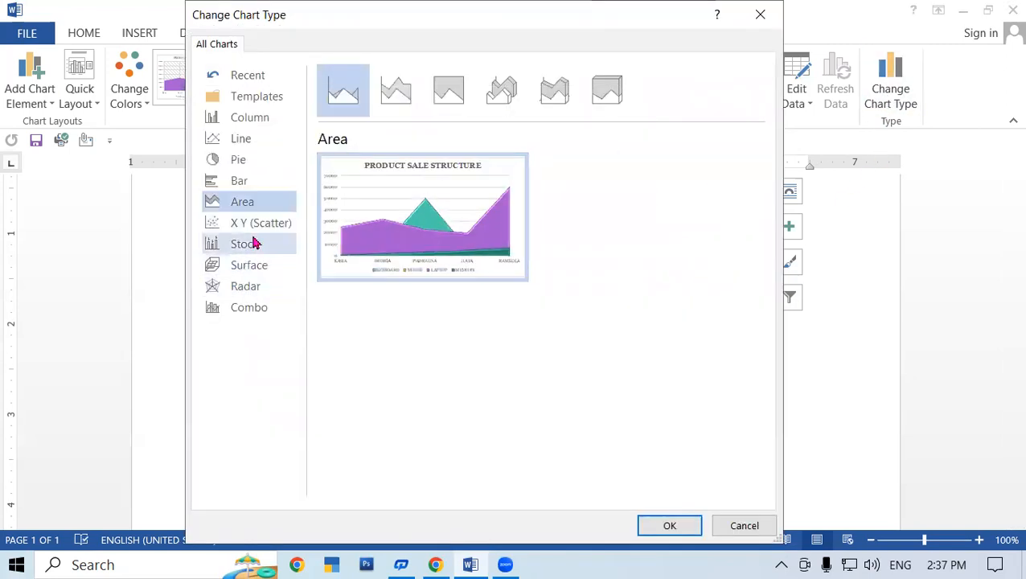
click(259, 225)
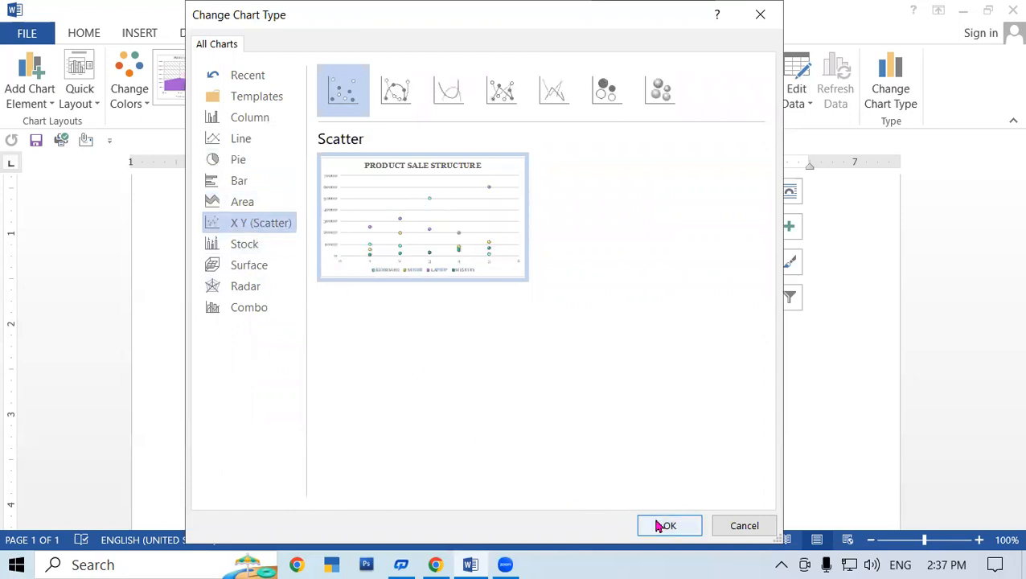
click(658, 524)
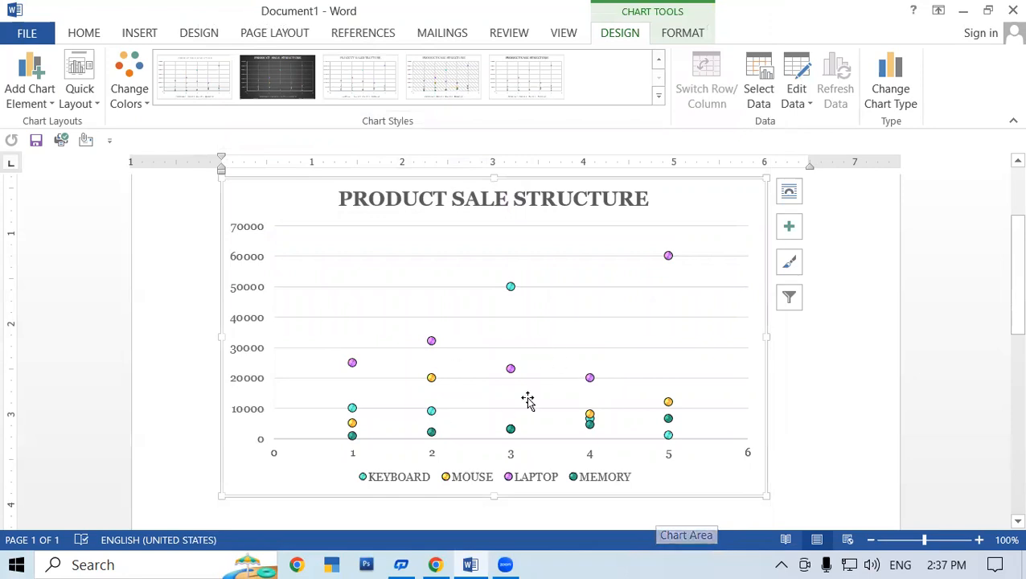
Change the chart type to 3-D Surface, followed by the basic Radar type.
click(891, 98)
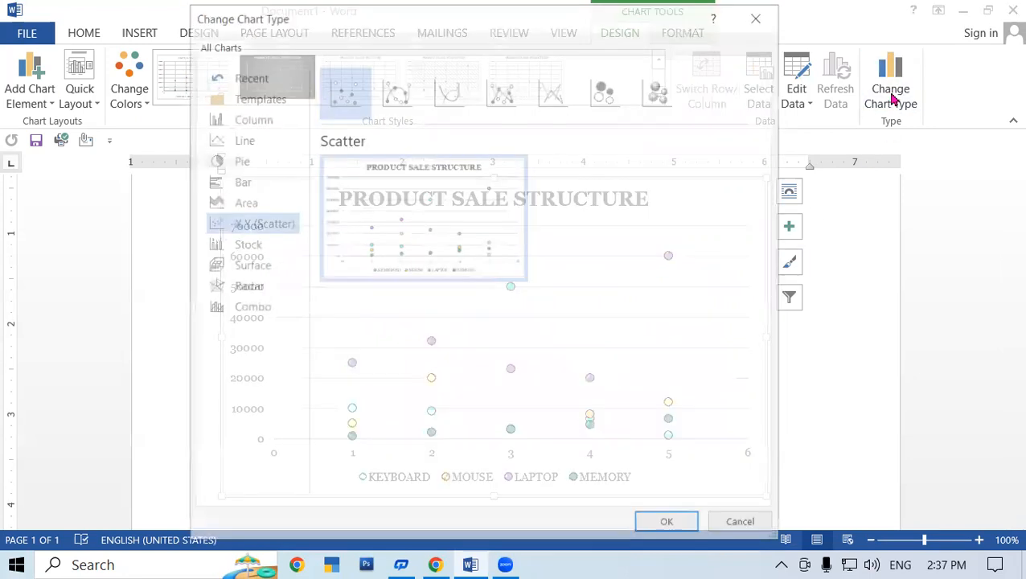
click(264, 251)
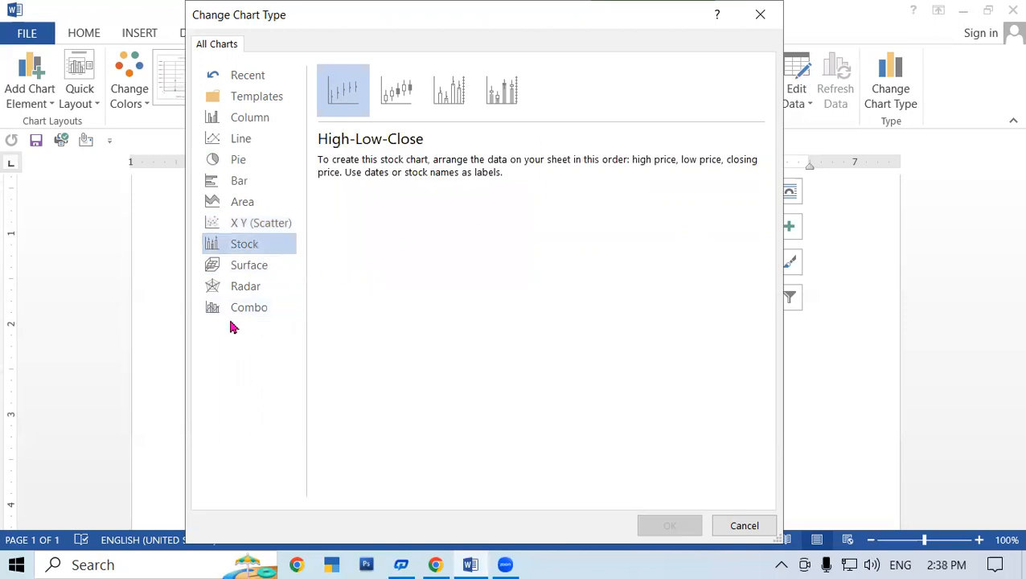
click(262, 272)
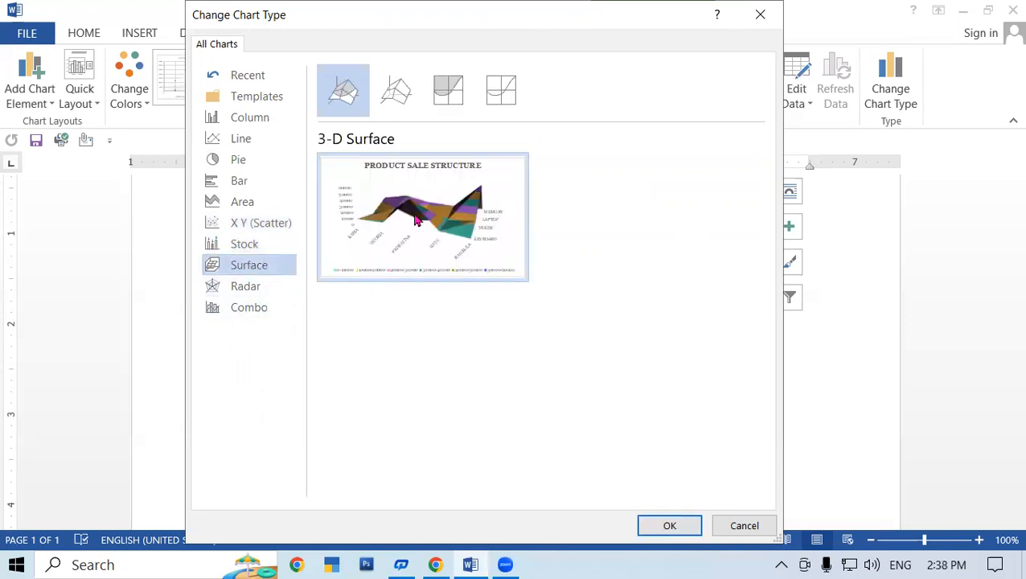
click(683, 527)
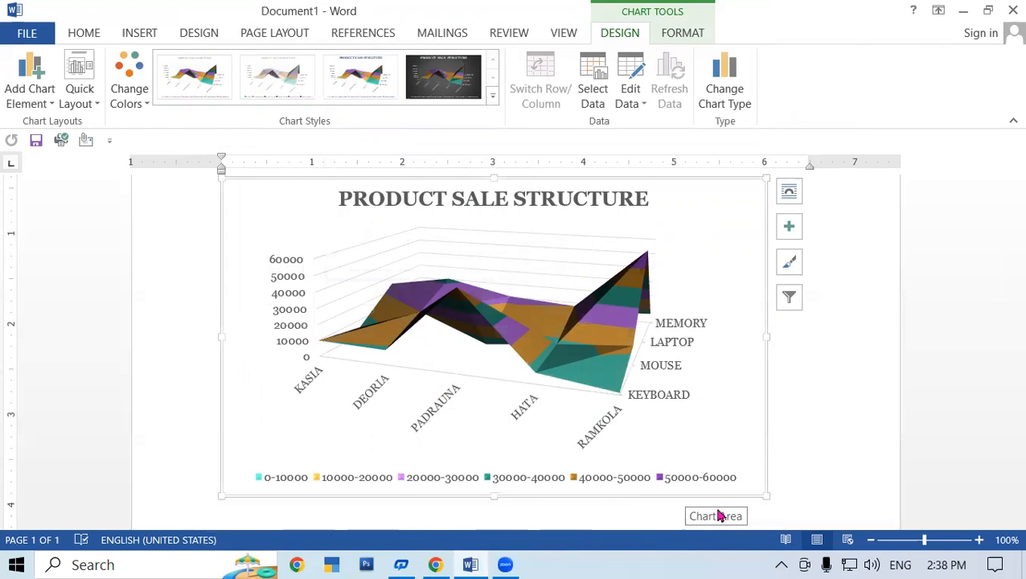
click(740, 98)
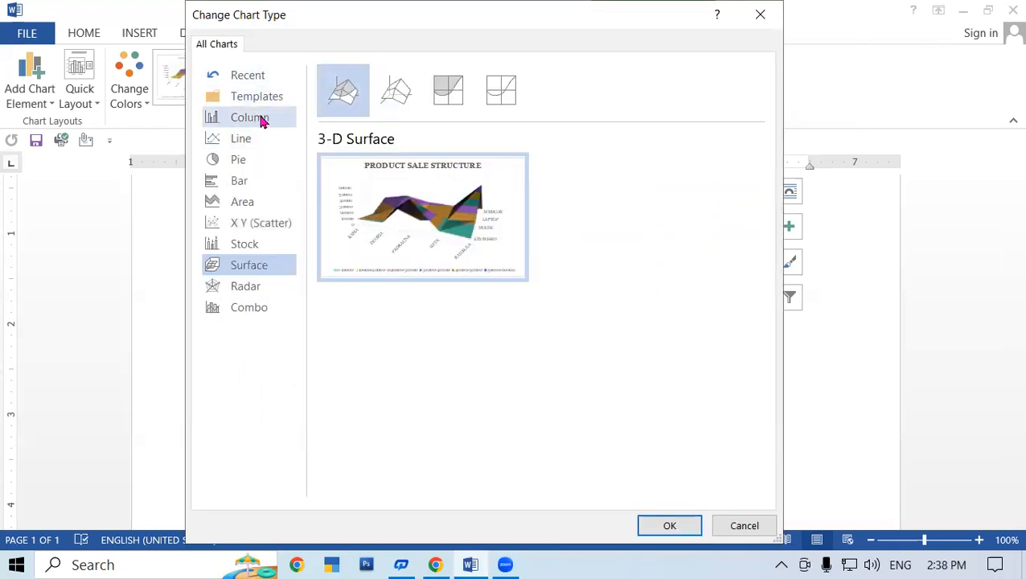
click(252, 288)
click(692, 525)
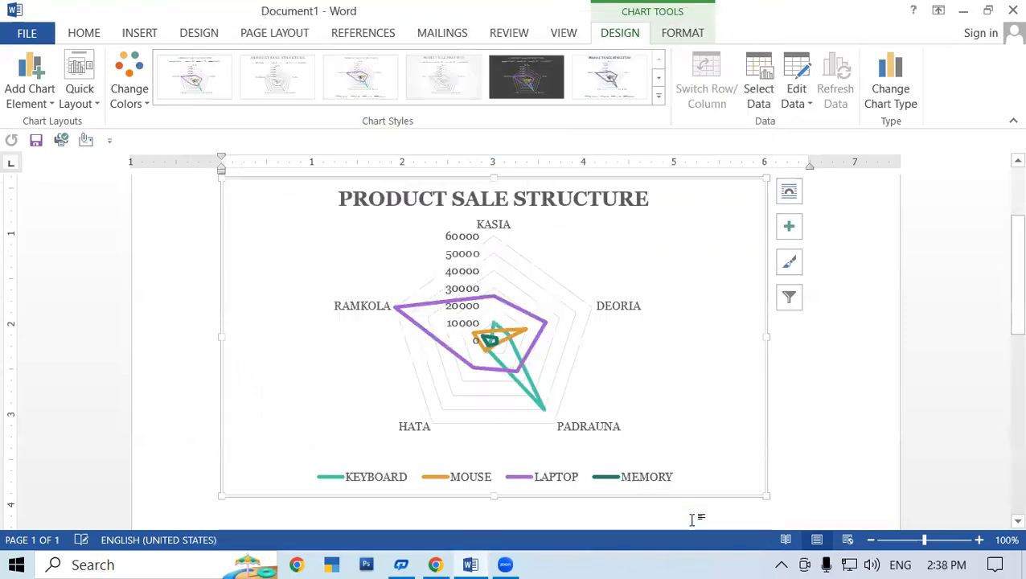
Change the chart to the Clustered Column - Line combo type.
mouse_move(528, 356)
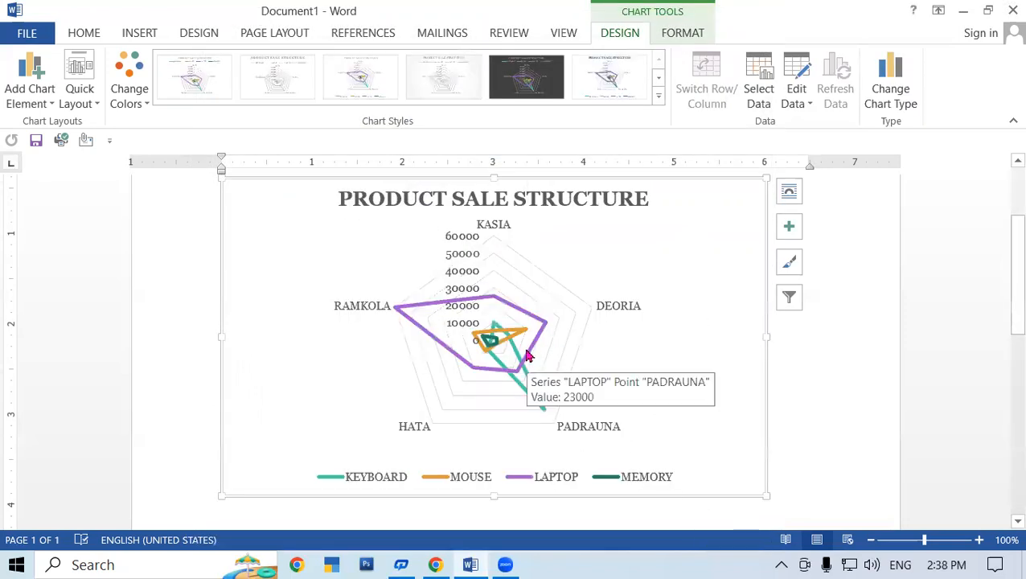
click(889, 89)
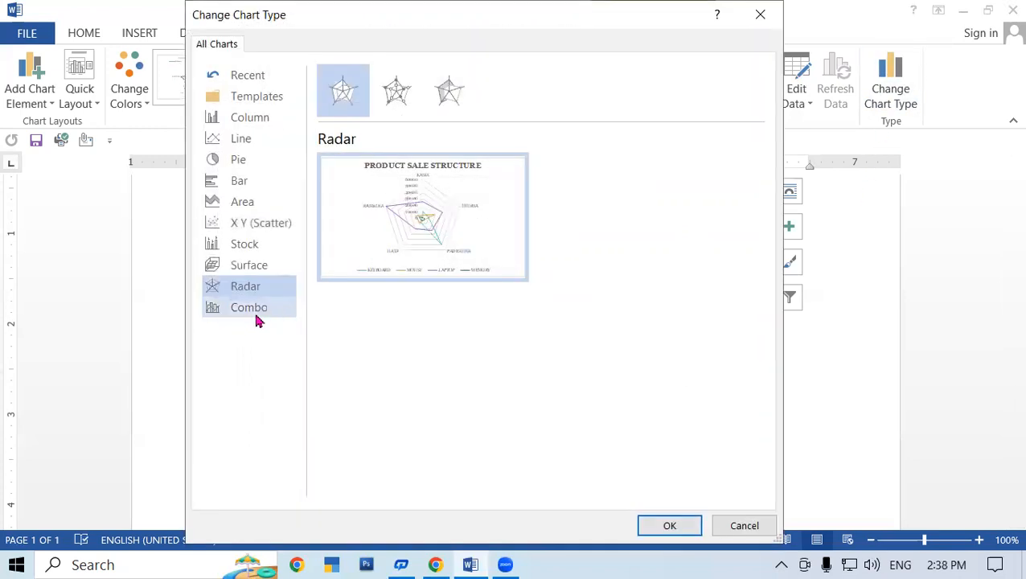
click(255, 312)
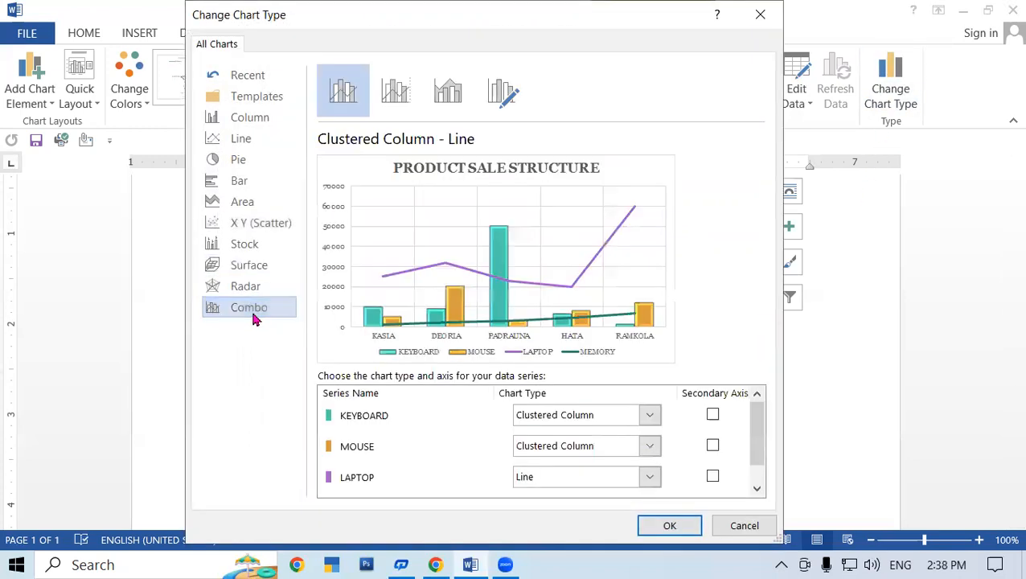
click(670, 526)
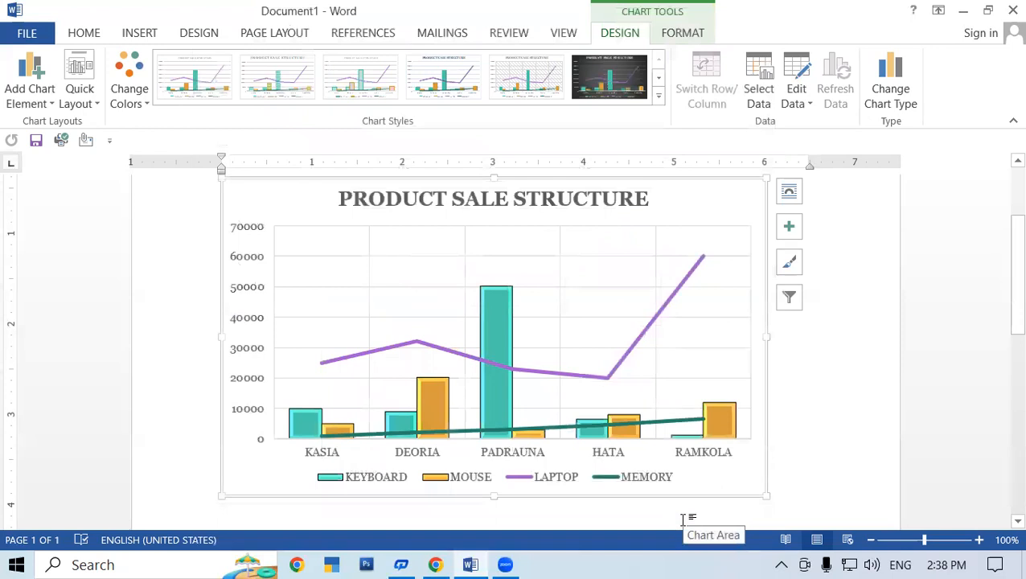
click(30, 84)
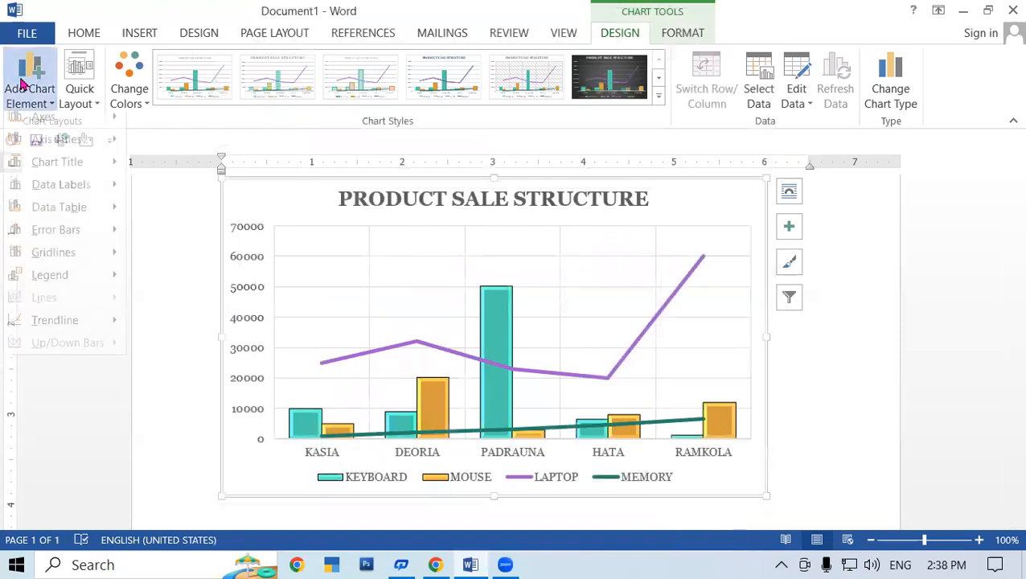
mouse_move(65, 336)
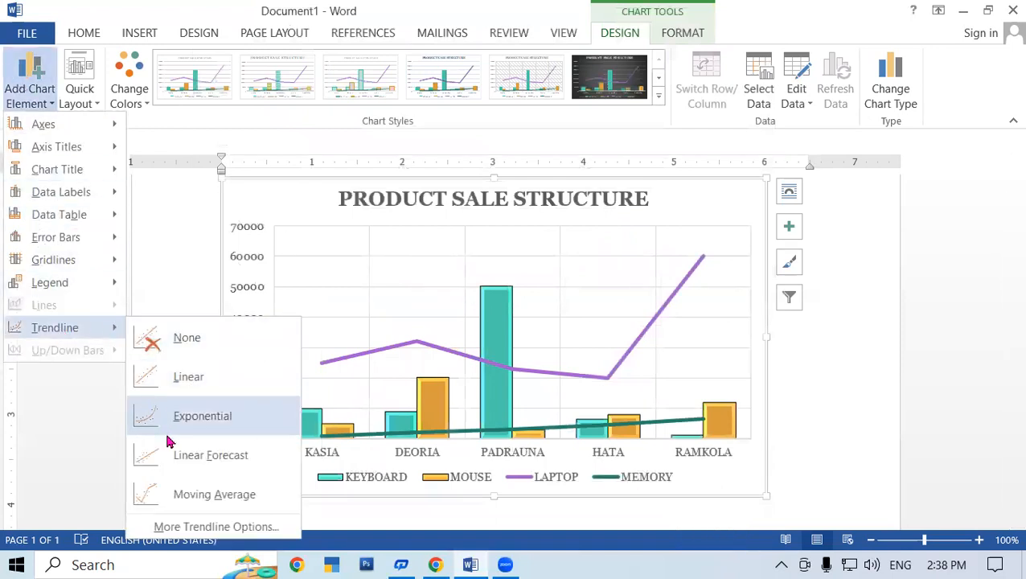
click(675, 341)
Change the product sale chart's type to Clustered Column.
click(891, 95)
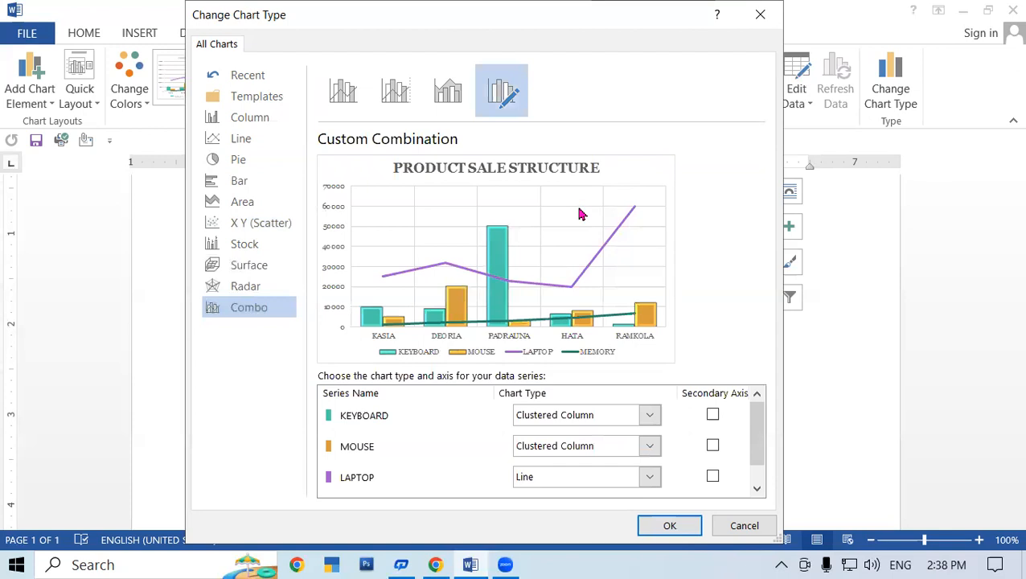
click(269, 117)
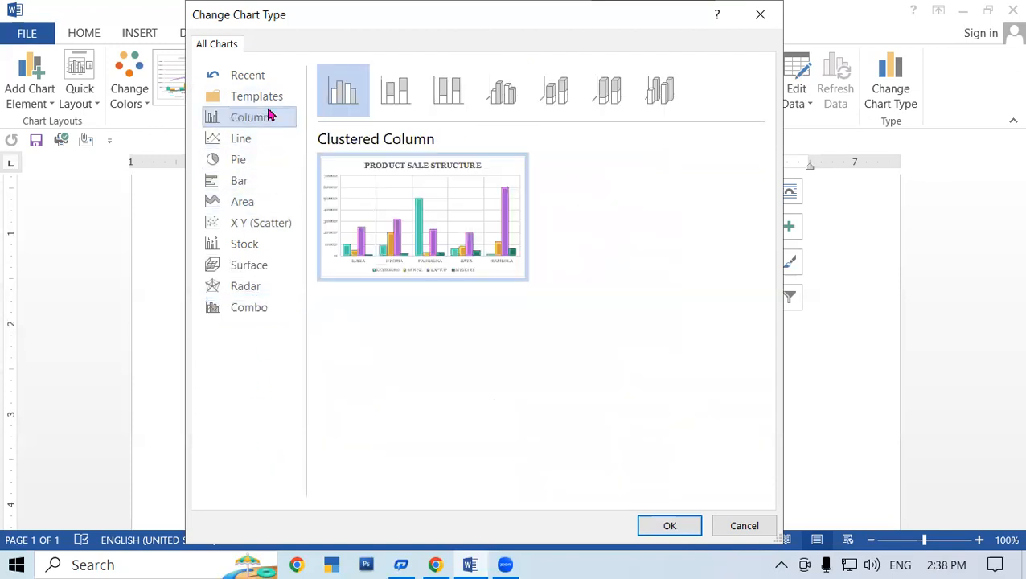
click(671, 526)
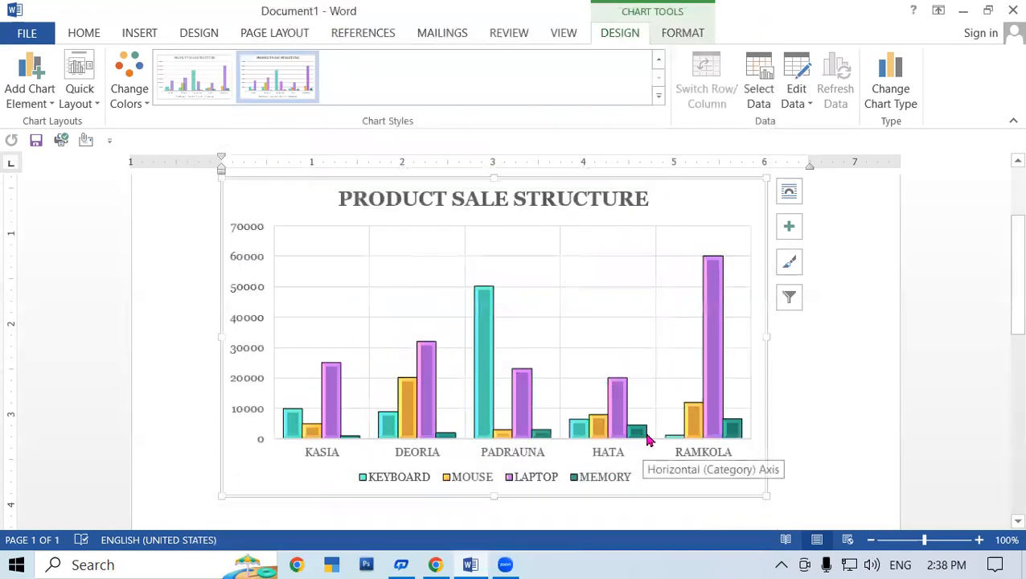
click(774, 95)
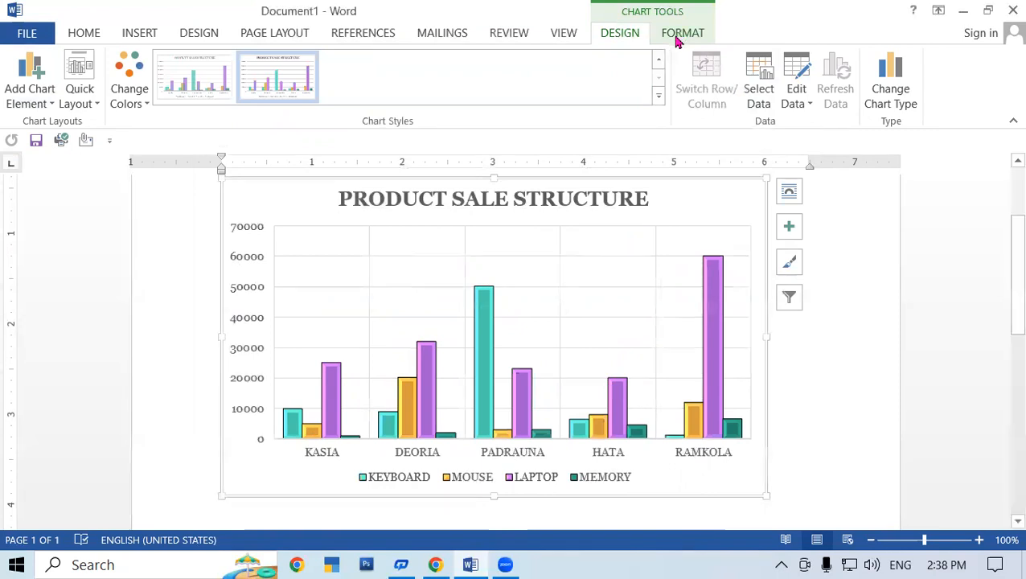
click(678, 36)
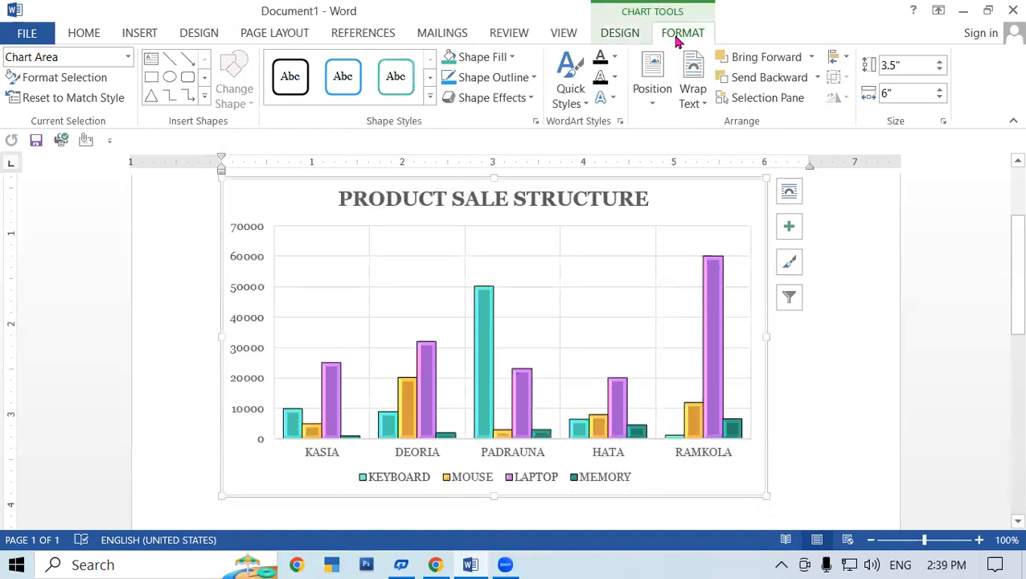
click(608, 41)
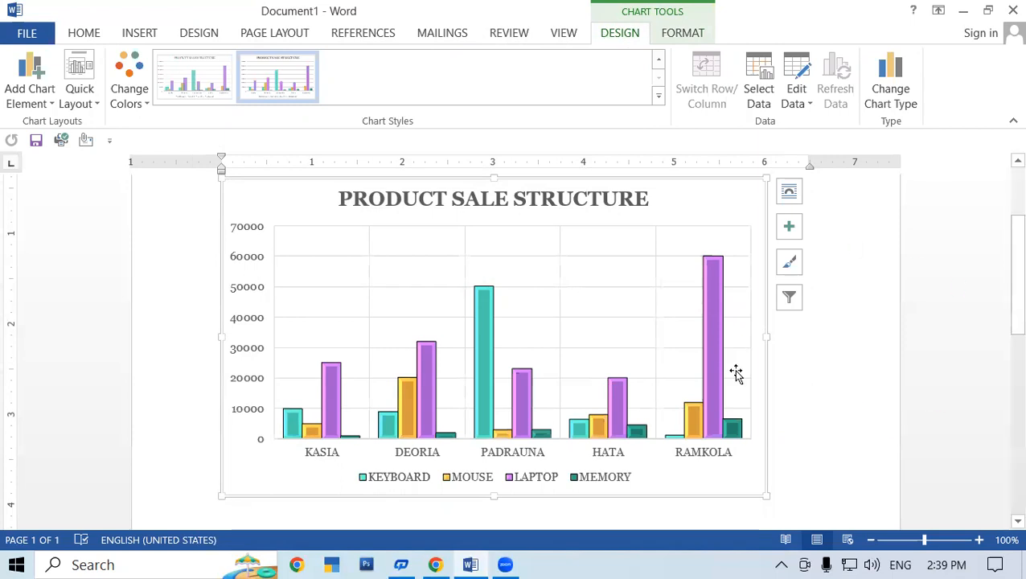
Exclude the MEMORY series and the RAMKOLA category from the chart's data source, and close the chart data sheet.
click(768, 99)
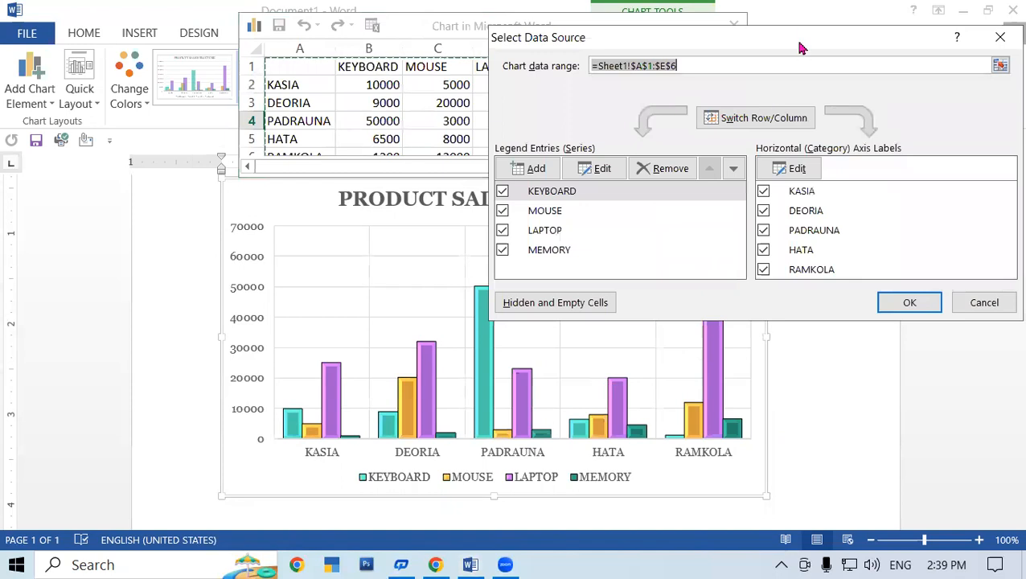
drag(762, 40, 564, 126)
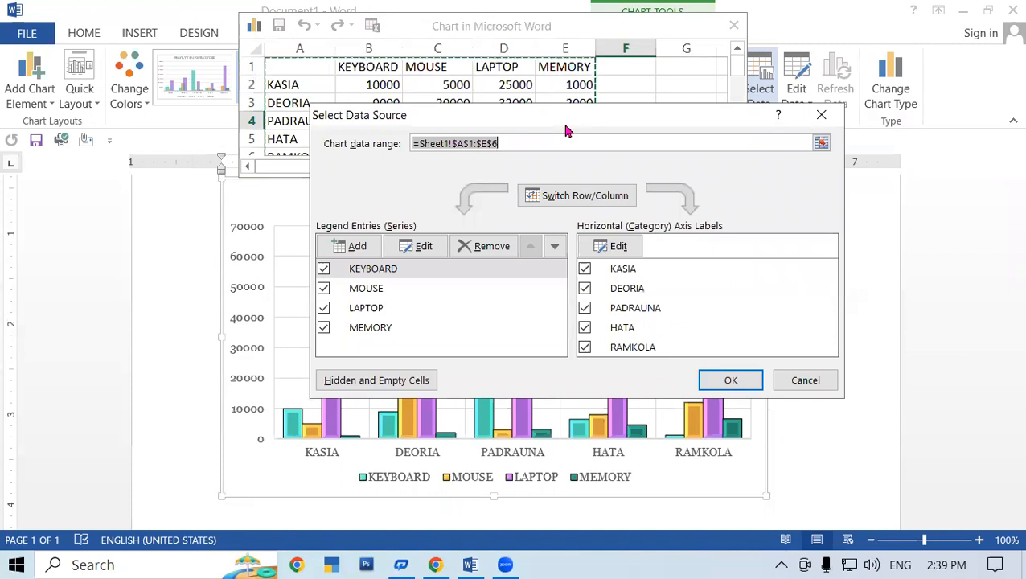
click(322, 329)
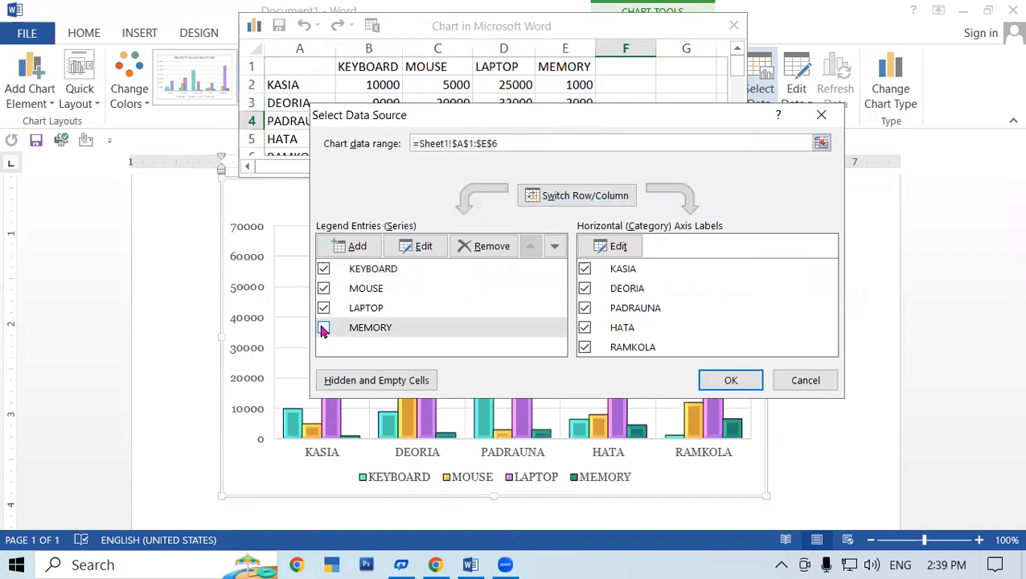
click(586, 348)
click(747, 386)
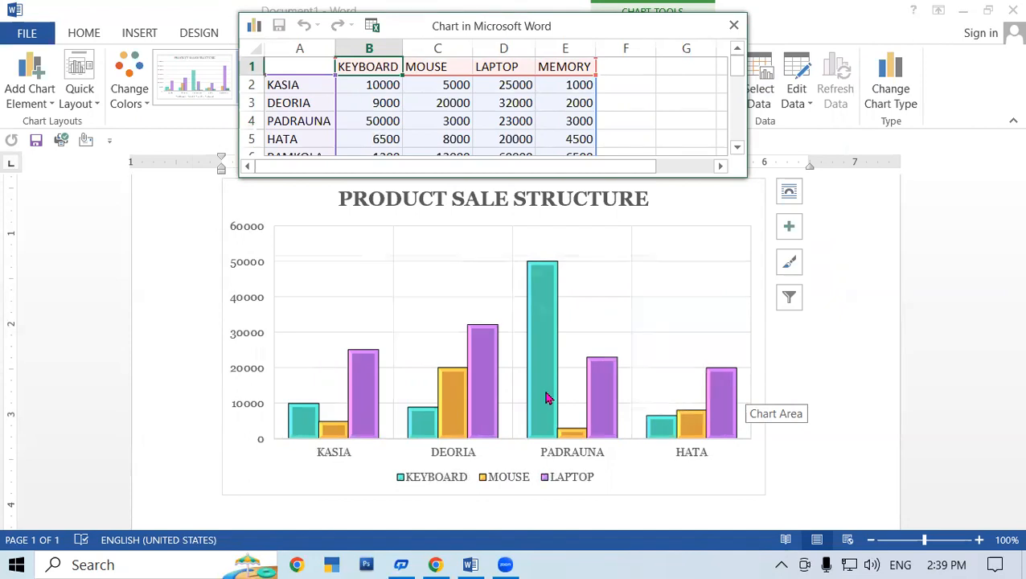
click(733, 24)
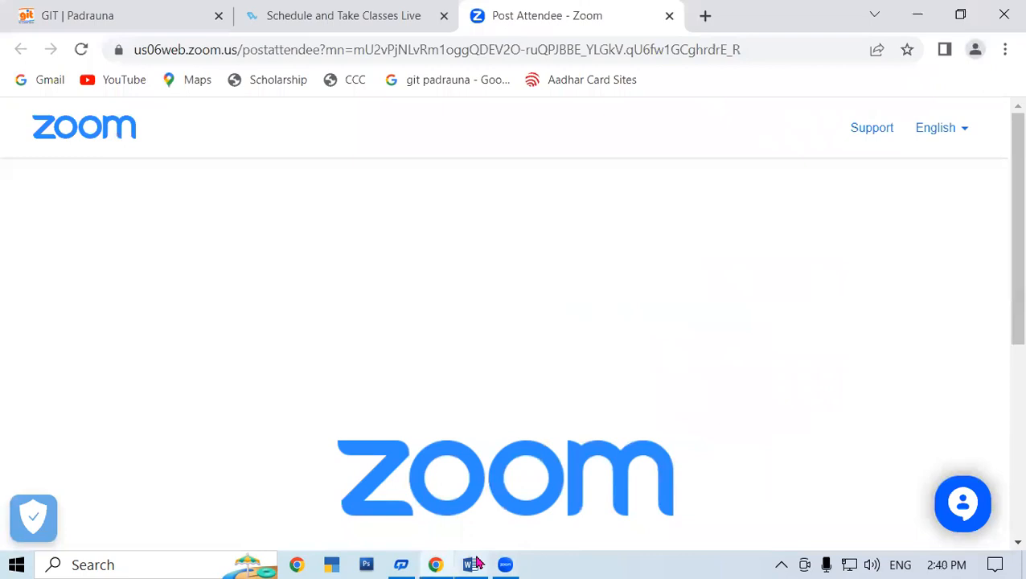
Switch to Word and include the RAMKOLA category in the chart's data source, keeping the MEMORY series excluded.
click(474, 564)
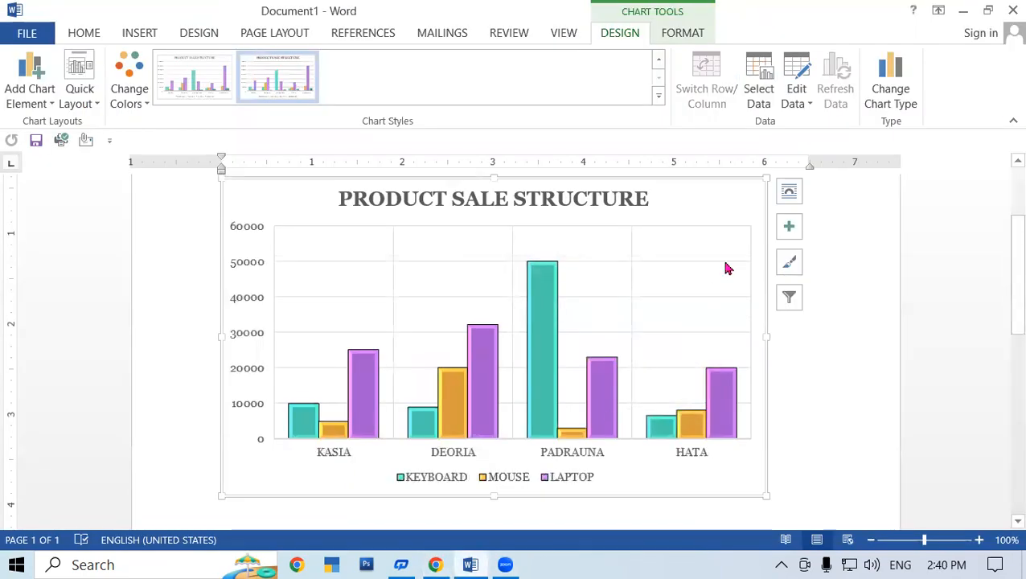
click(760, 95)
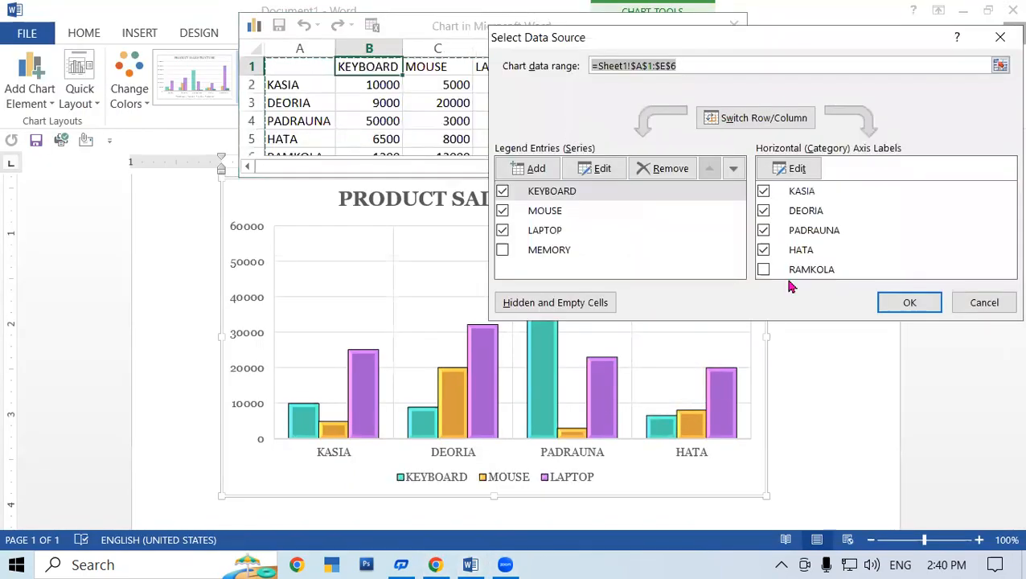
click(503, 251)
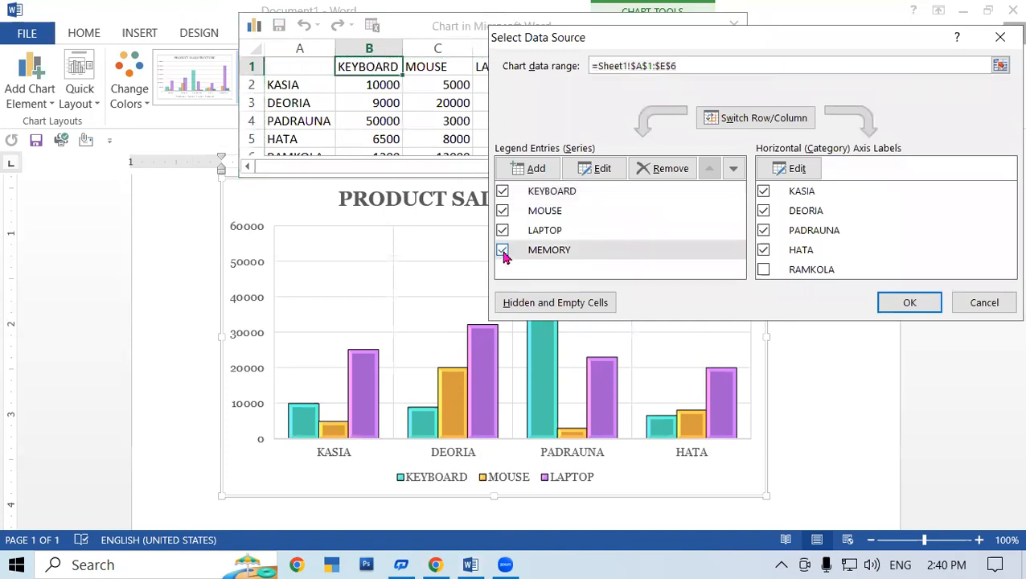
click(764, 270)
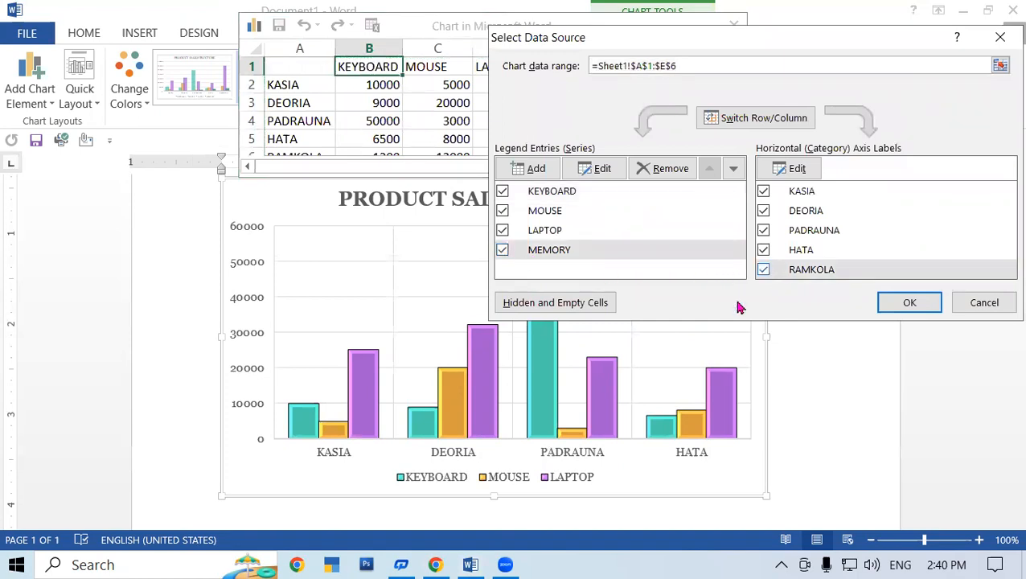
click(503, 250)
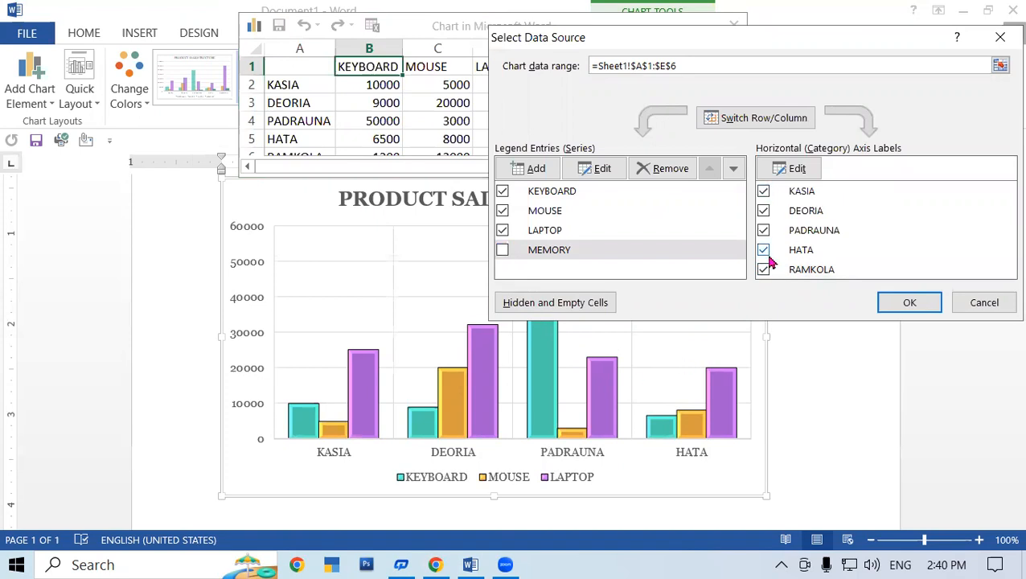
click(904, 311)
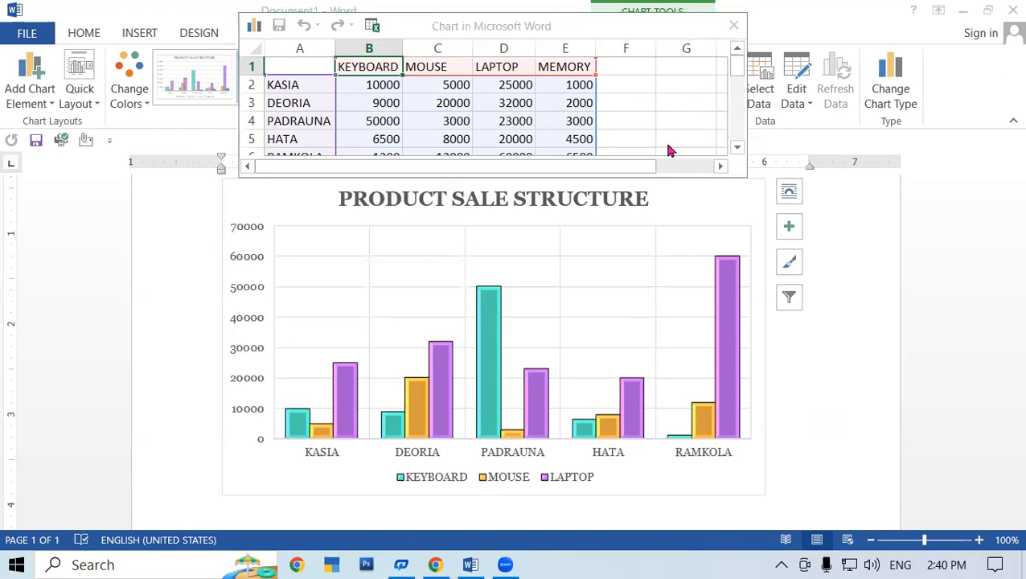
Enlarge the chart data sheet, clear RAMKOLA's MEMORY value in cell E6, and close the sheet.
drag(610, 176, 609, 238)
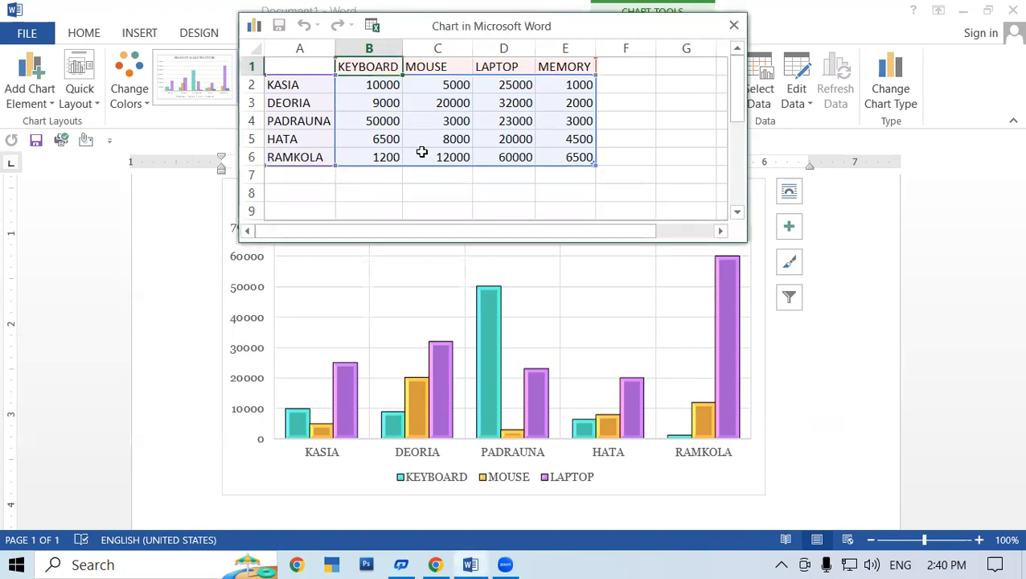
click(573, 158)
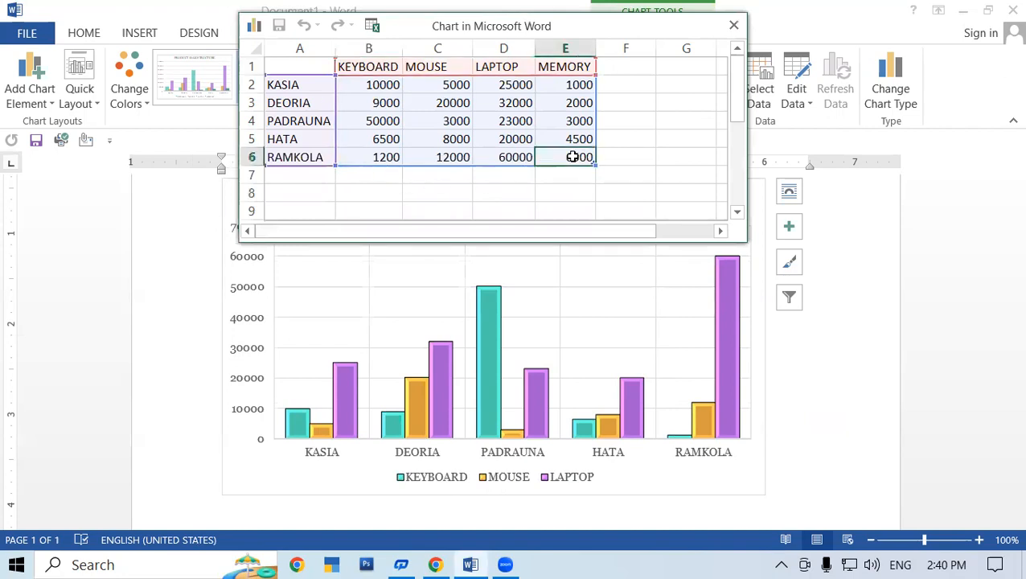
key(Delete)
click(619, 192)
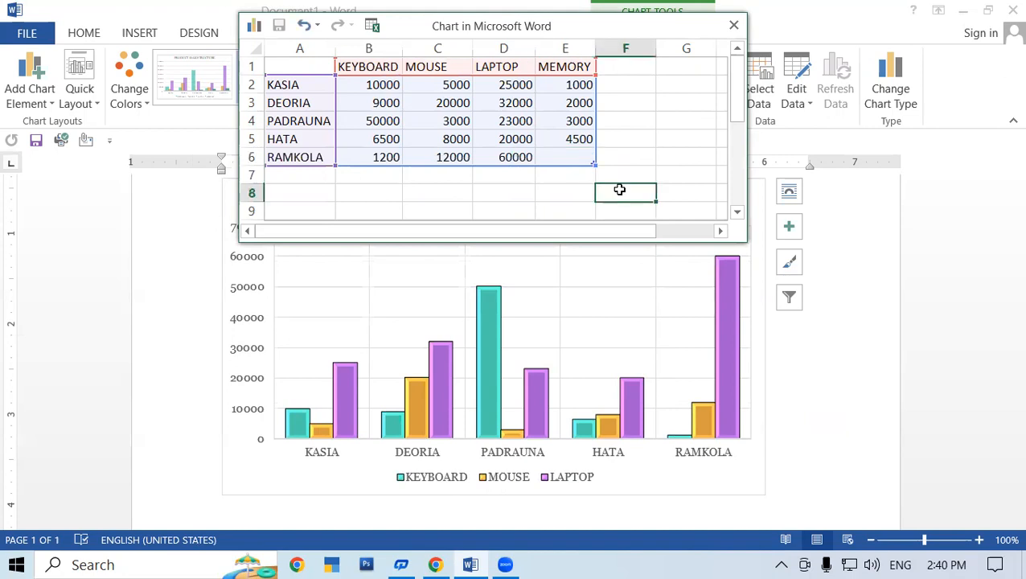
click(787, 378)
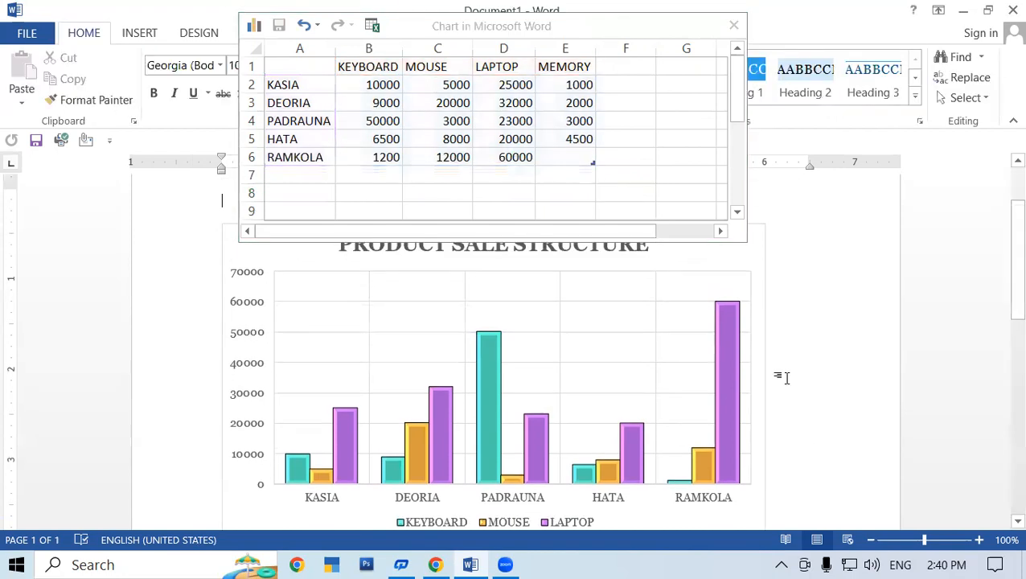
click(734, 26)
scroll(729, 424, down, 1)
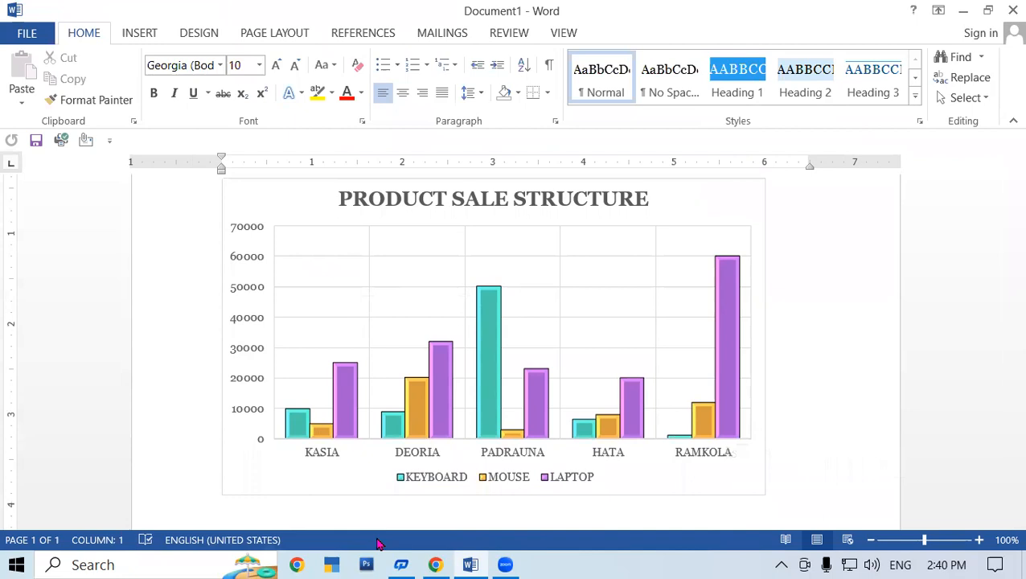
Include the MEMORY series in the chart's data source and close the chart data sheet.
click(449, 328)
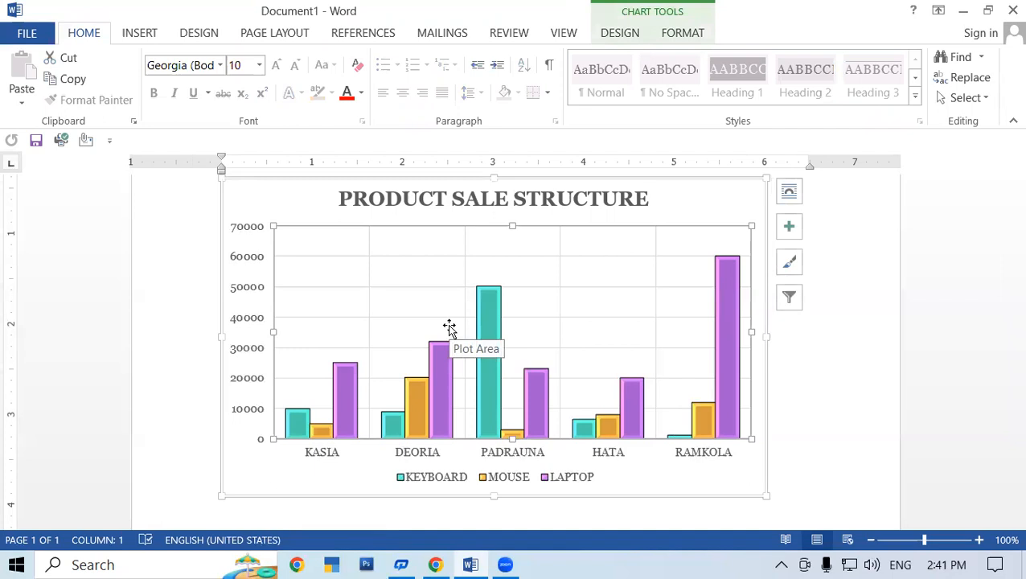
click(613, 35)
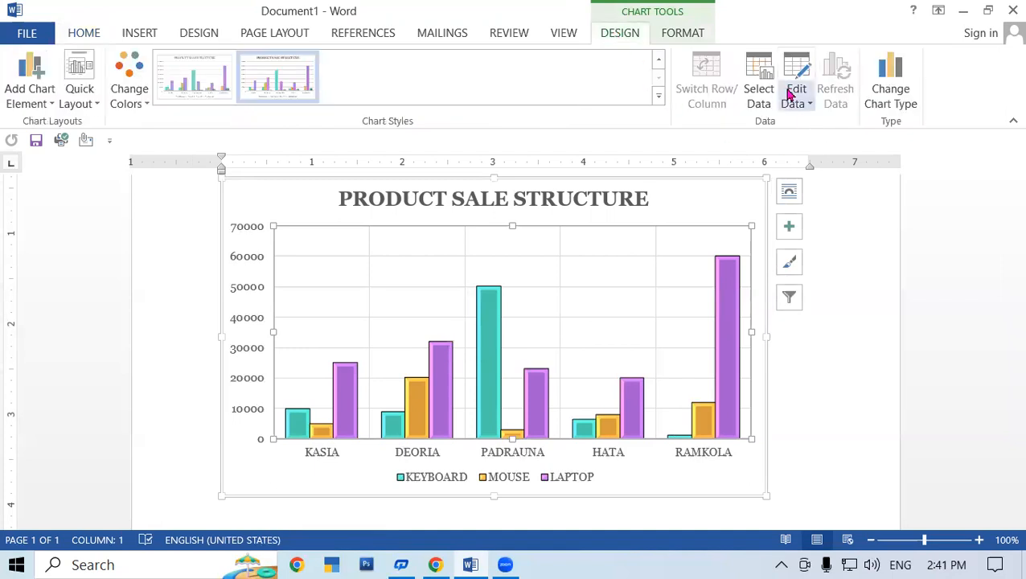
click(760, 95)
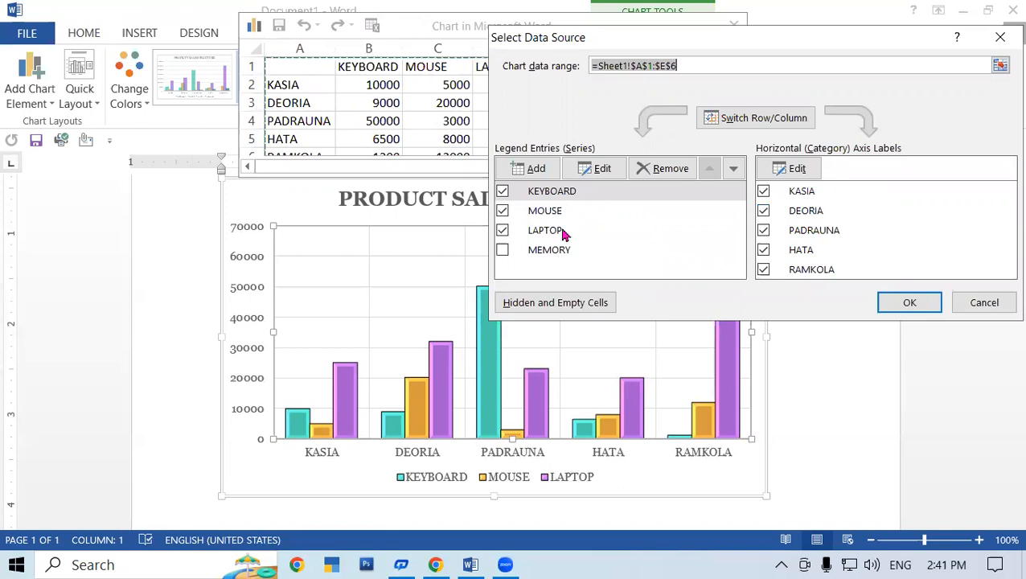
click(503, 250)
click(911, 304)
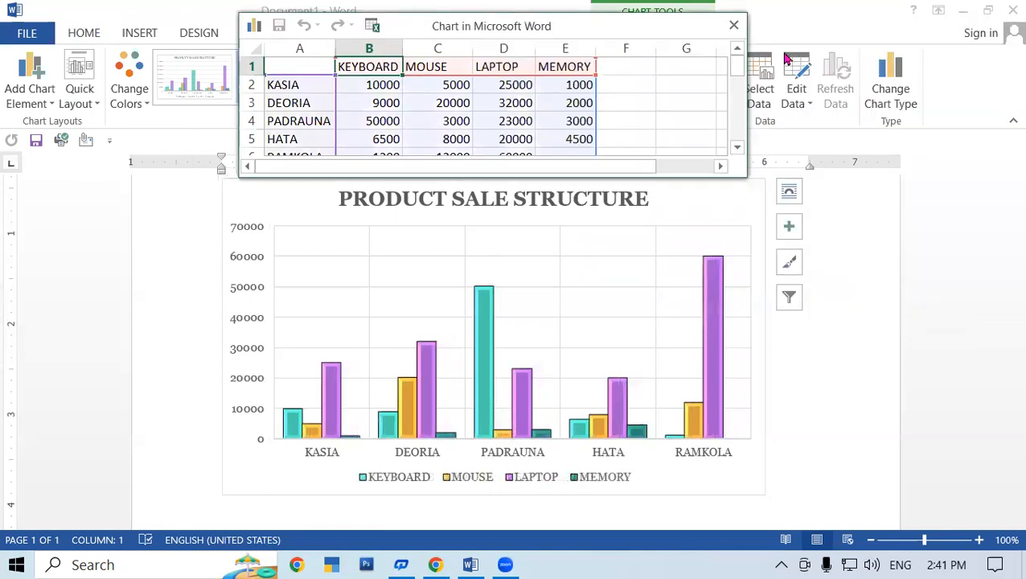
click(734, 26)
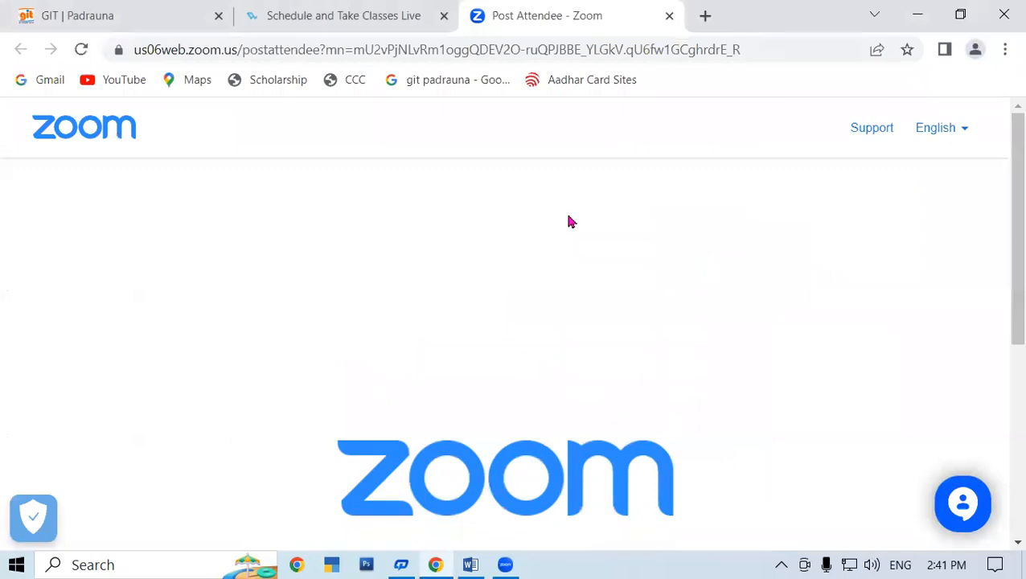
Return to Word and reset the chart's plot area formatting to match the chart style.
click(482, 563)
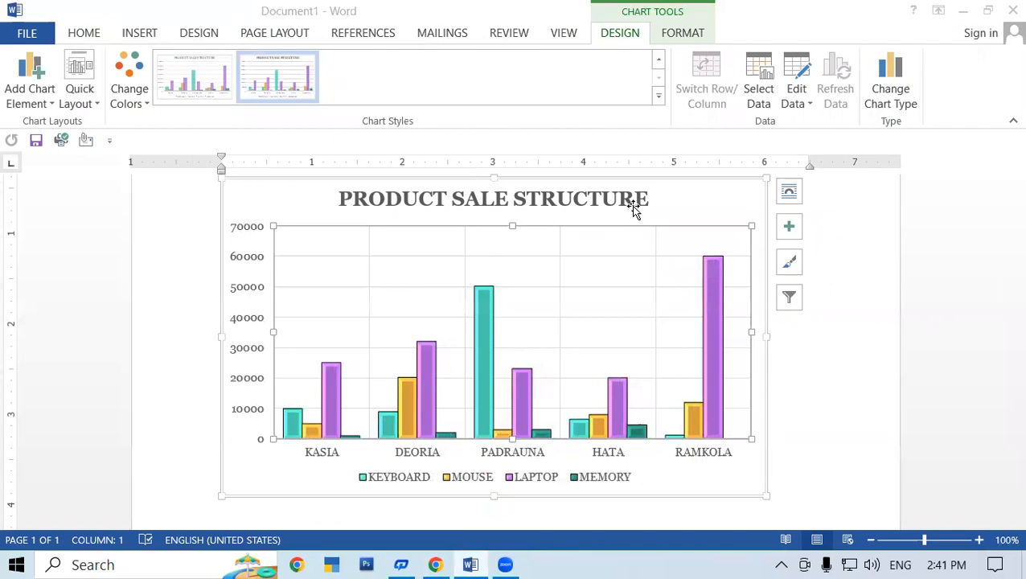
click(682, 32)
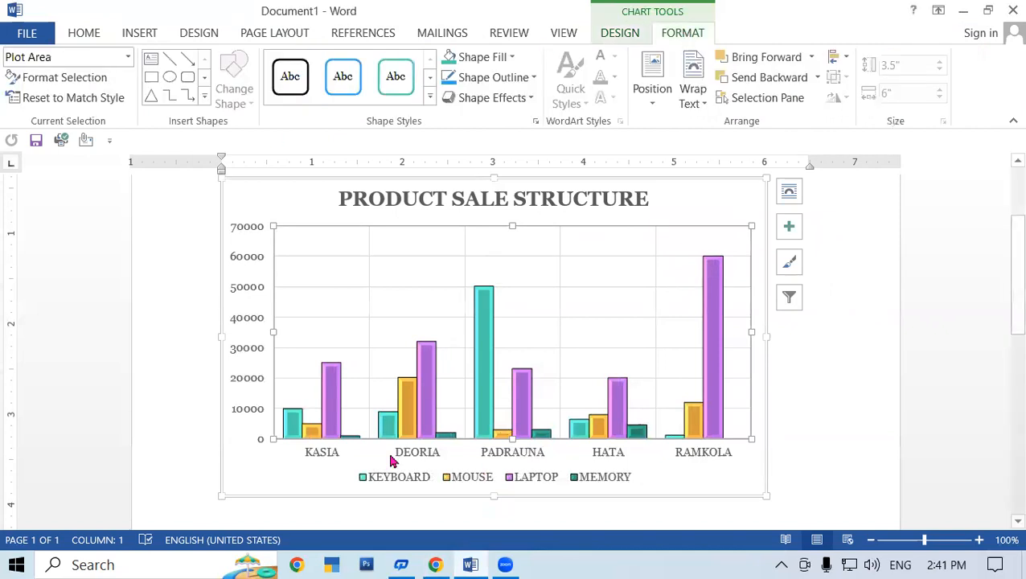
click(91, 103)
click(92, 103)
click(91, 103)
click(92, 103)
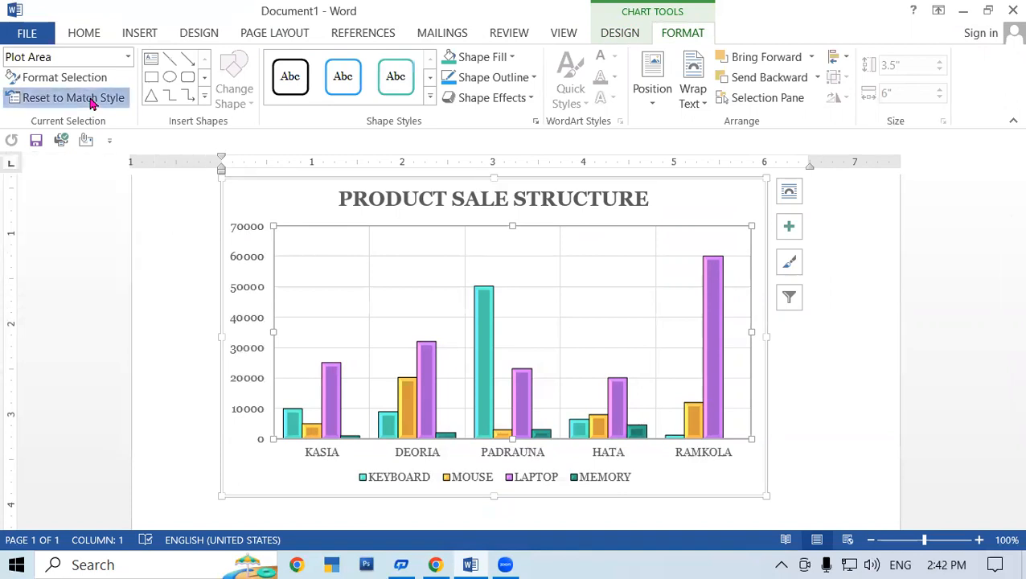
click(92, 103)
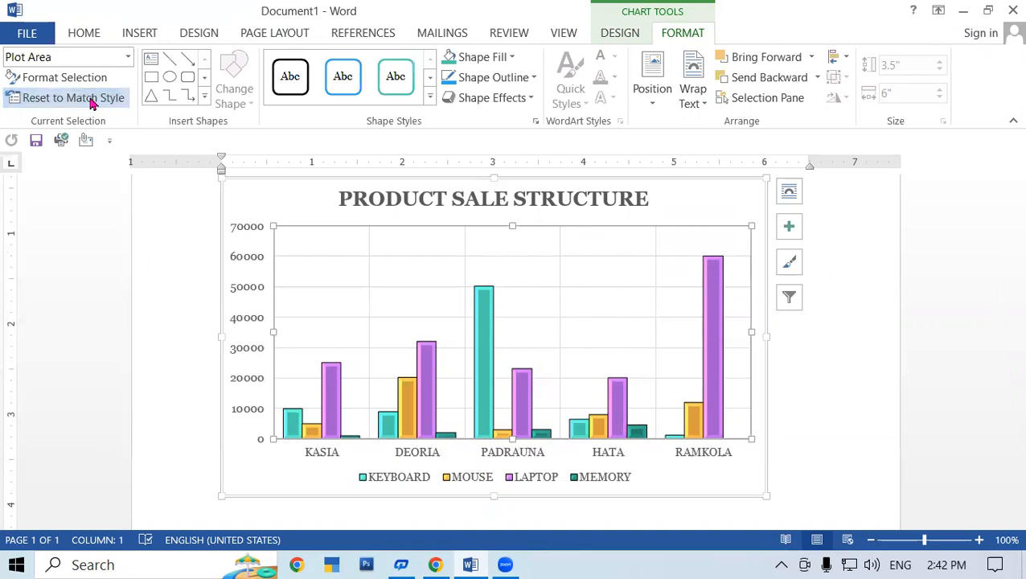
click(92, 103)
click(91, 102)
Open the plot area's formatting options and give it a solid yellow fill.
click(89, 78)
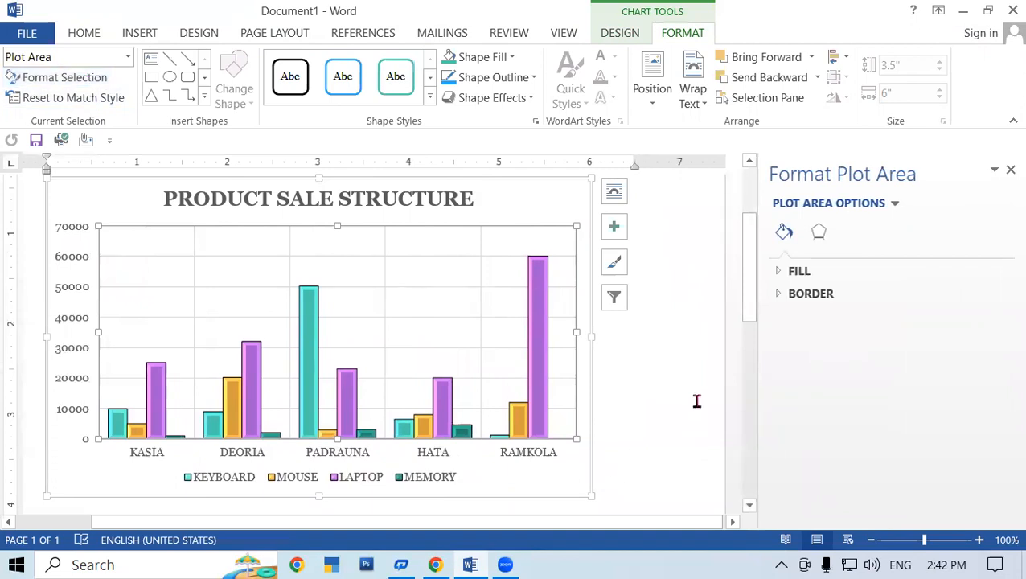
click(806, 274)
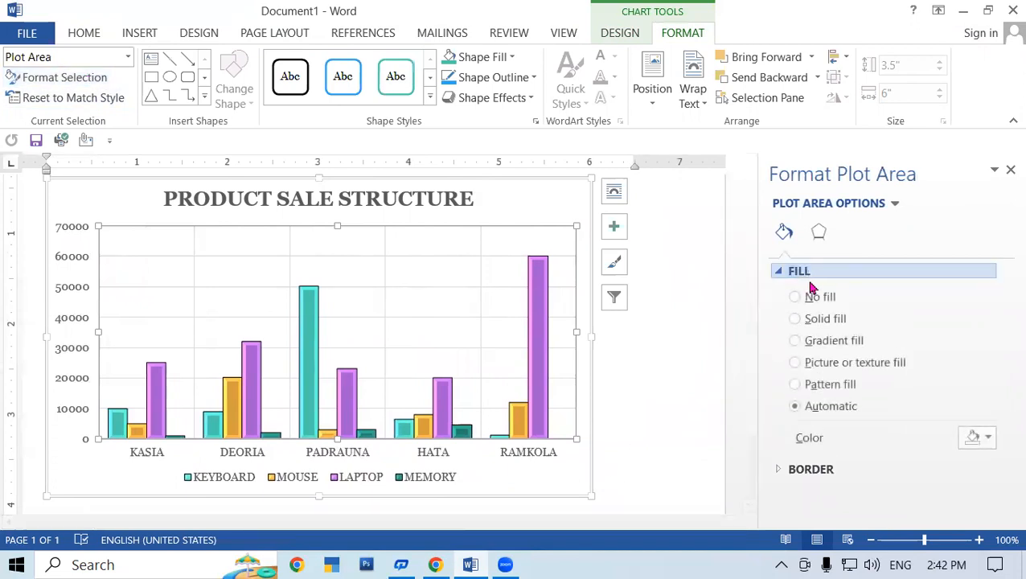
click(797, 319)
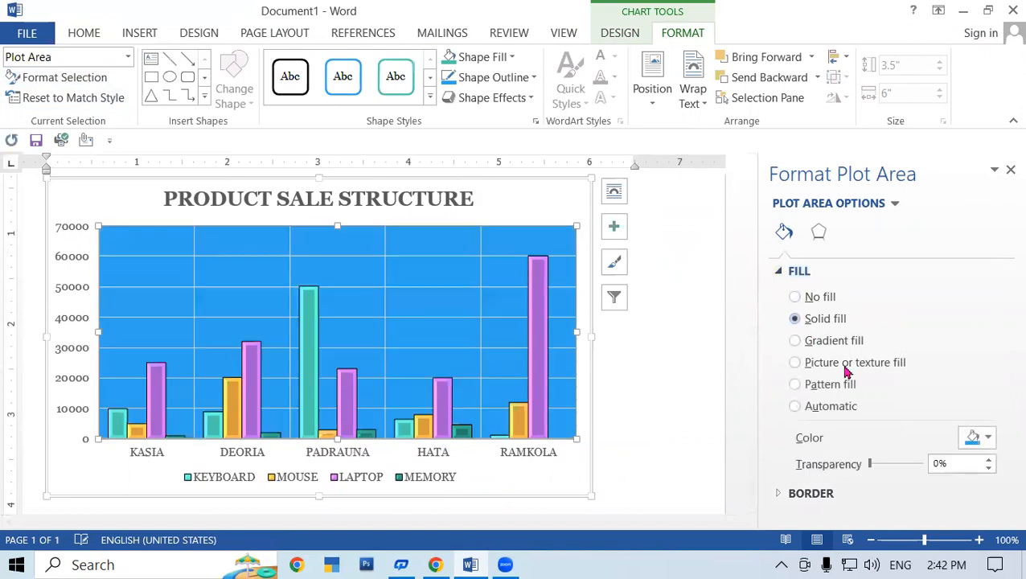
click(981, 439)
click(929, 400)
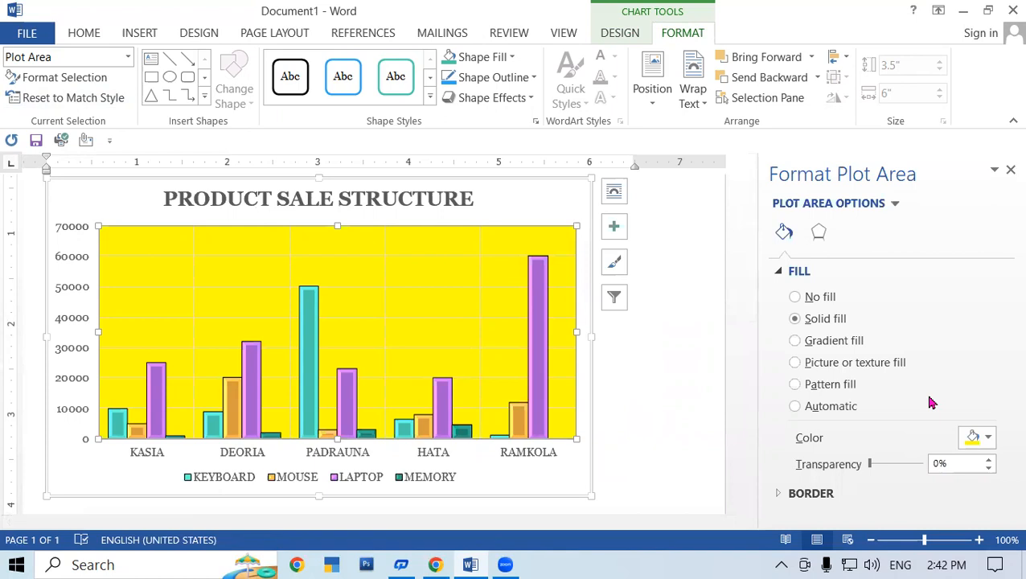
Apply a gradient fill to the plot area, removing the first middle stop and moving the other middle stop to 58%.
click(808, 341)
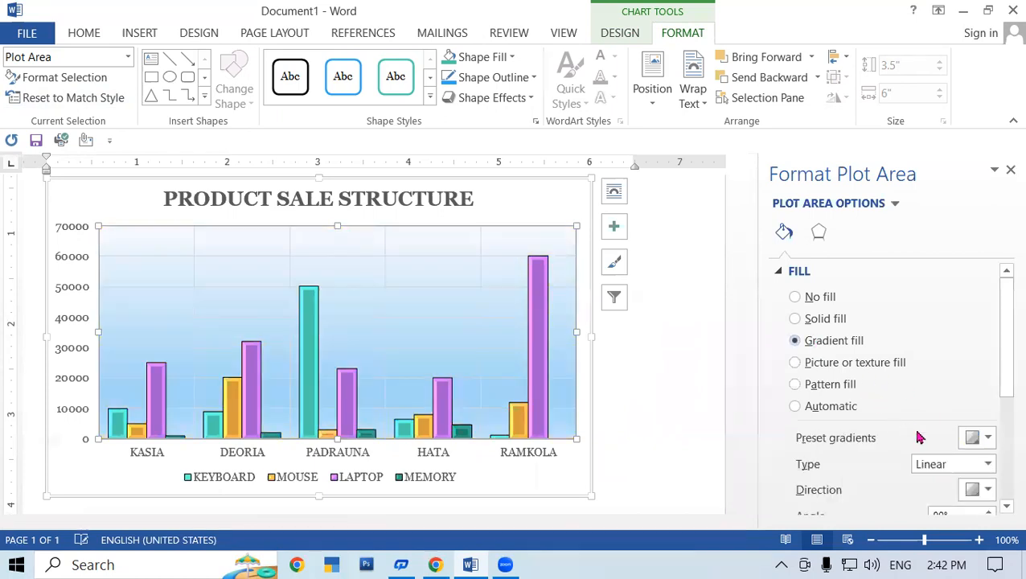
scroll(957, 460, down, 3)
drag(889, 429, 864, 434)
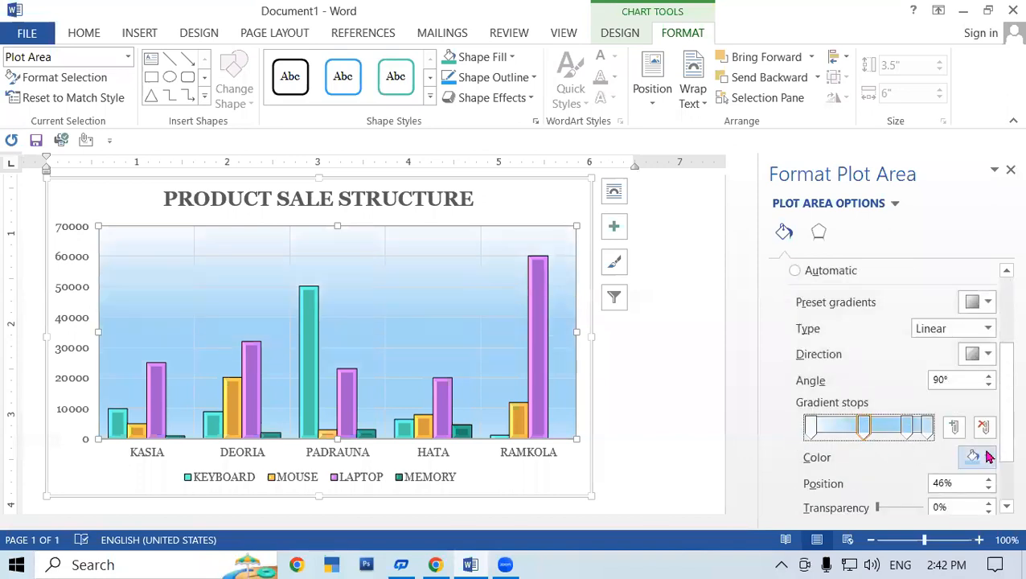
click(985, 427)
click(900, 431)
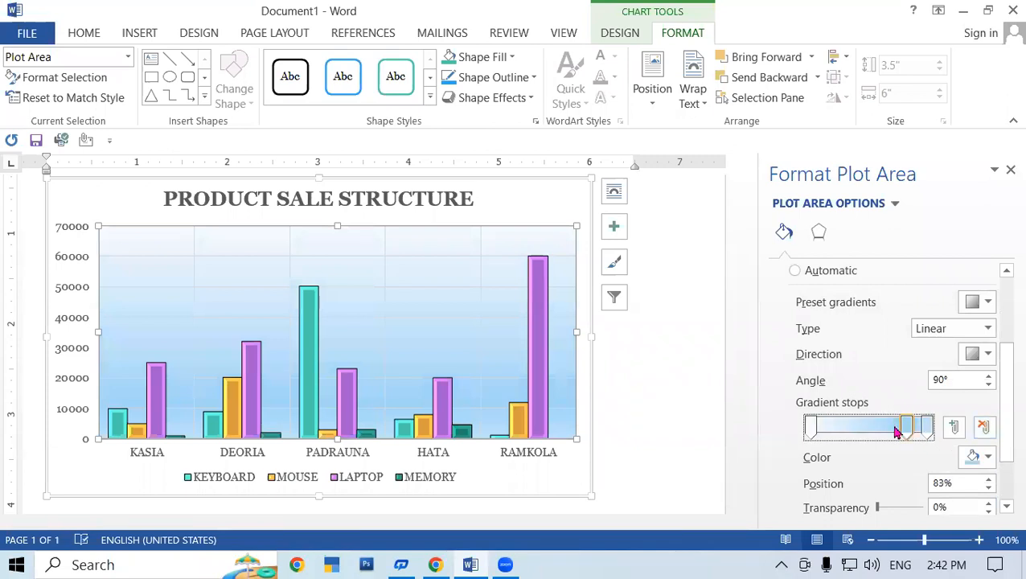
drag(899, 431, 879, 431)
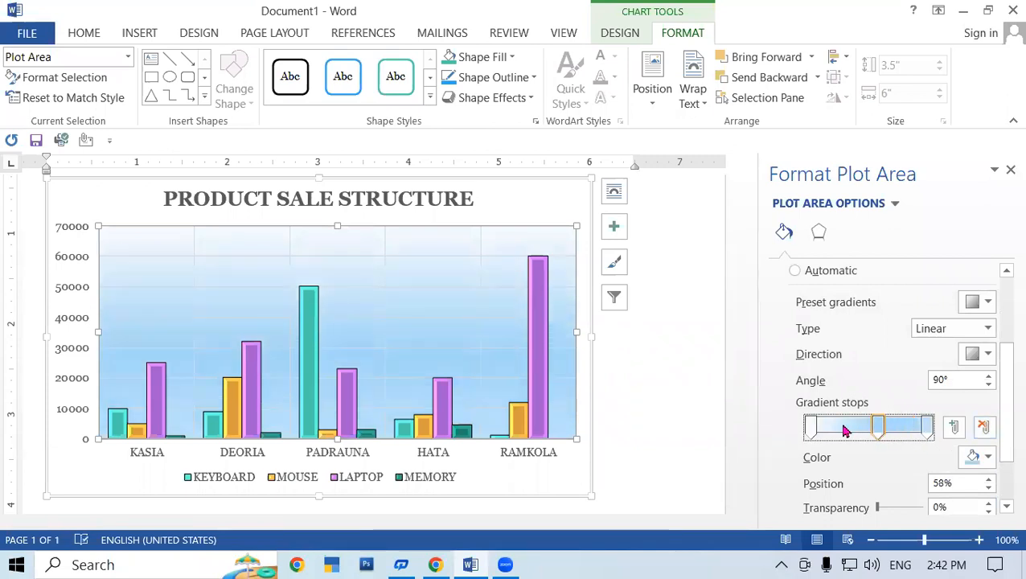
Color the plot area's first gradient stop red and set its transparency to 73%.
click(811, 427)
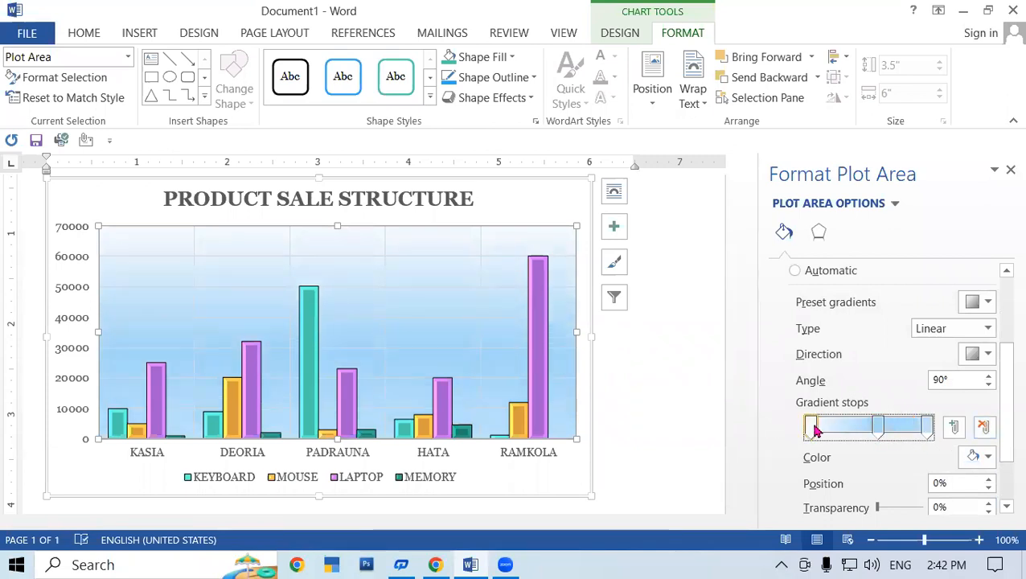
click(989, 457)
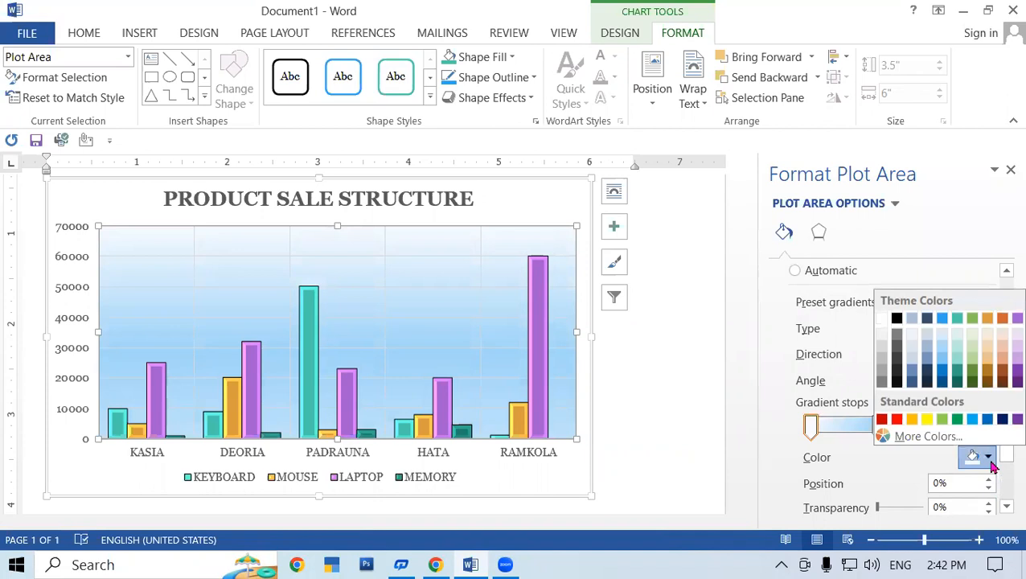
click(898, 420)
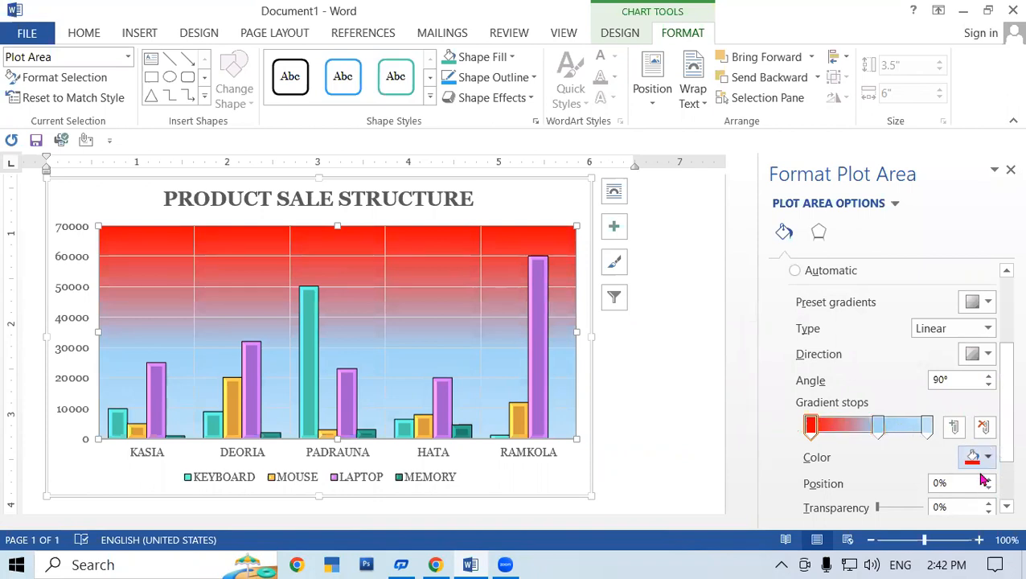
scroll(988, 474, down, 2)
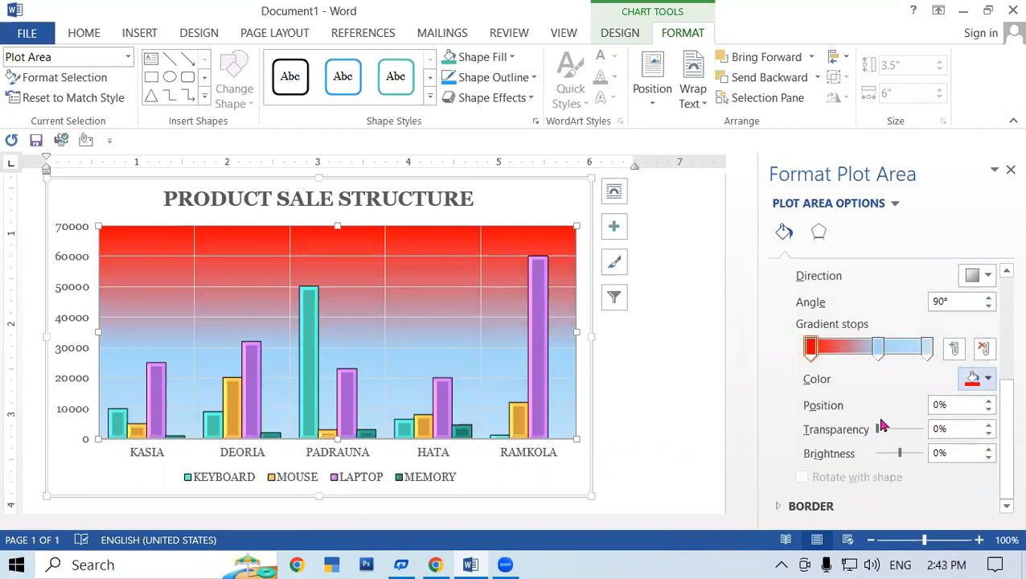
drag(877, 429, 913, 429)
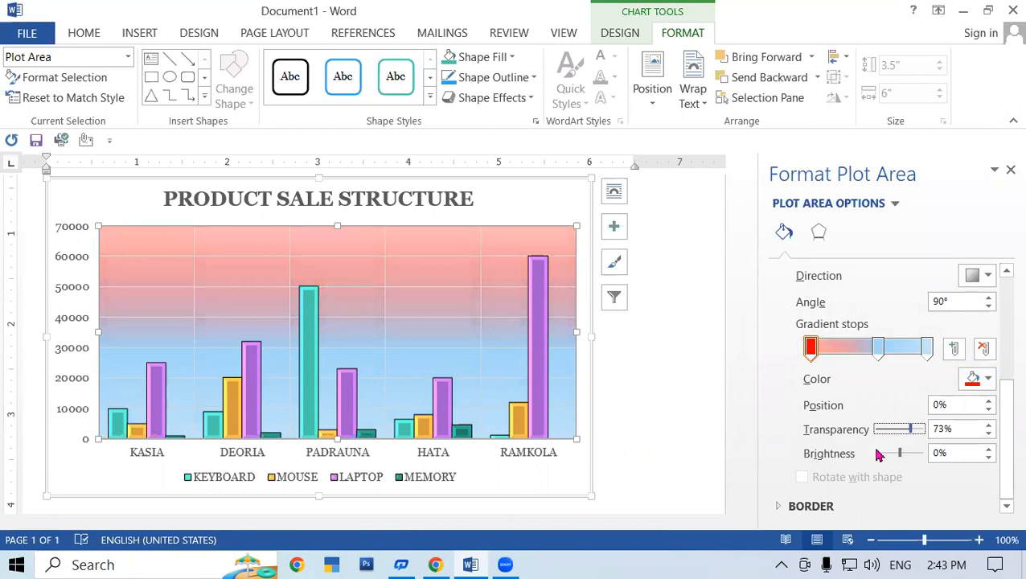
Color the plot area gradient's middle stop yellow and its last stop green, then close the formatting options.
click(878, 348)
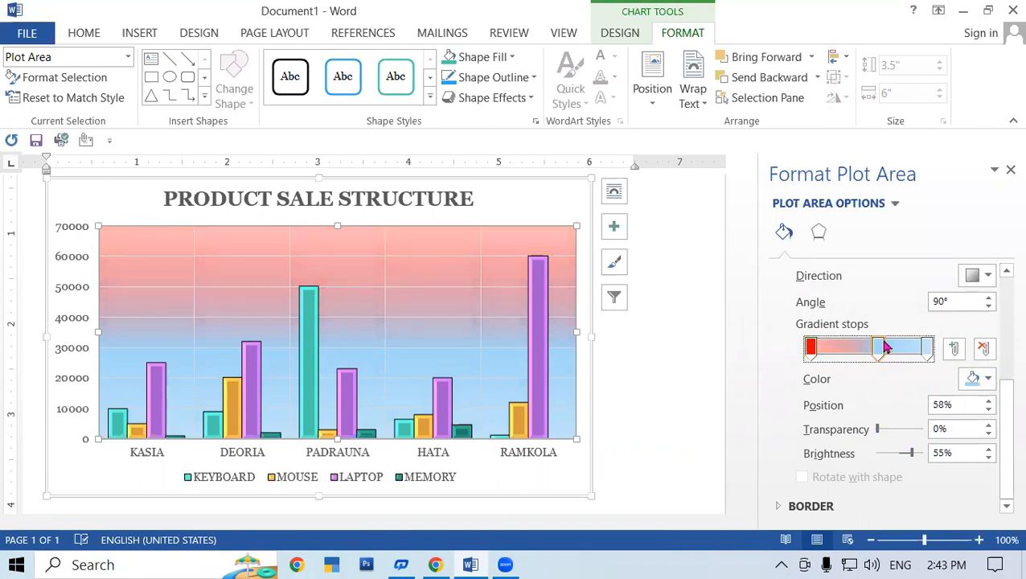
click(986, 379)
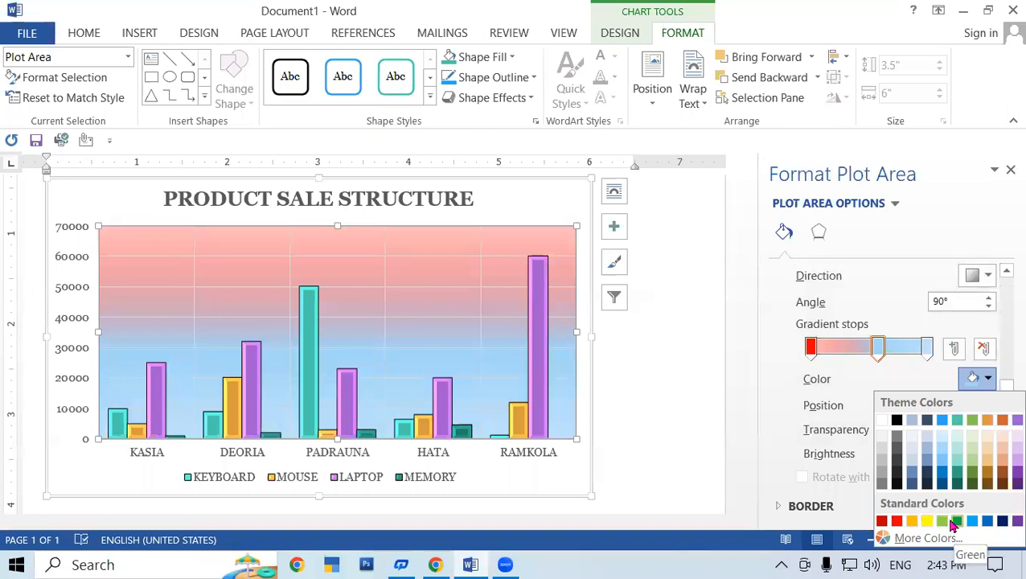
click(930, 521)
click(927, 349)
click(988, 380)
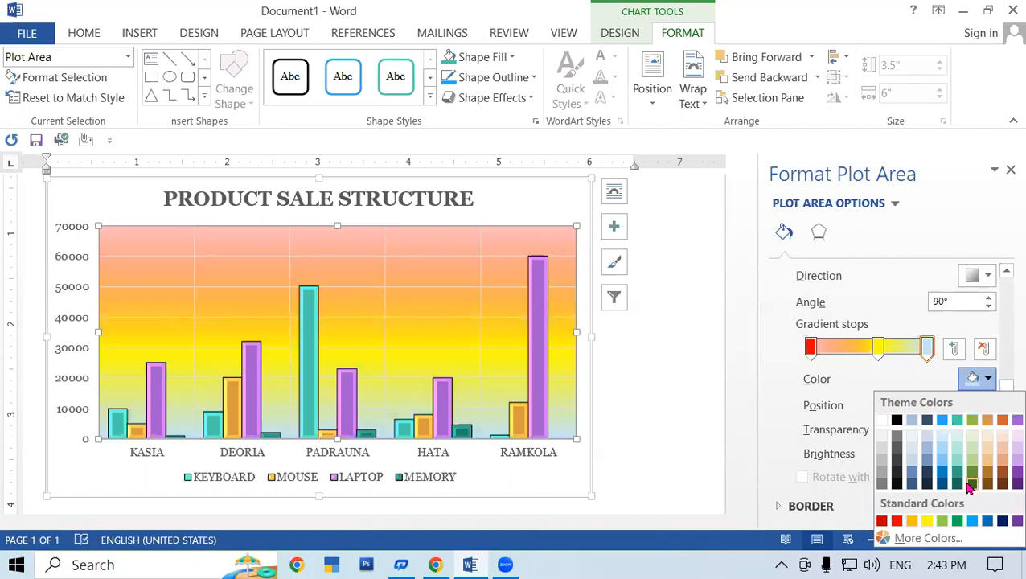
click(957, 522)
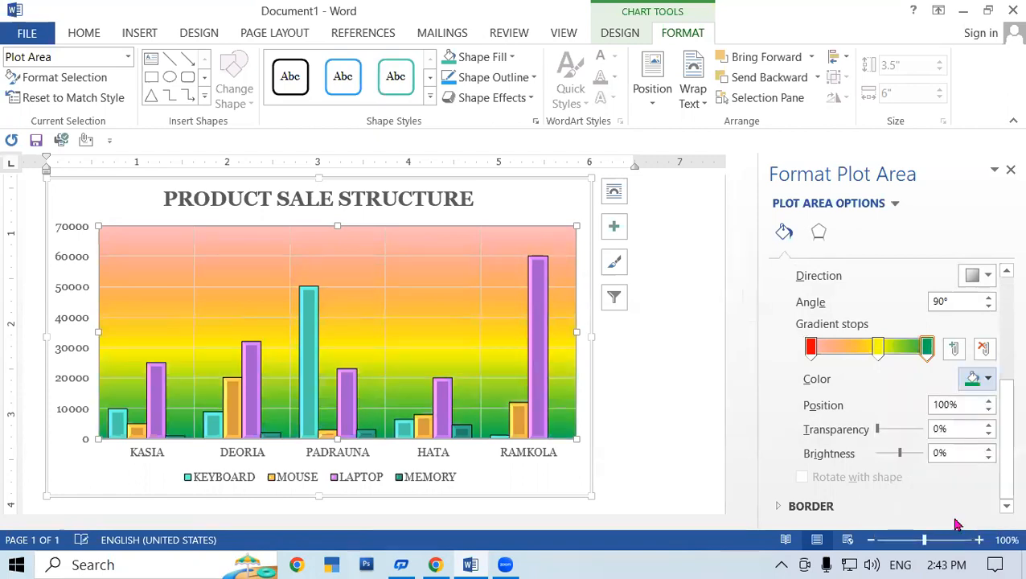
click(1010, 171)
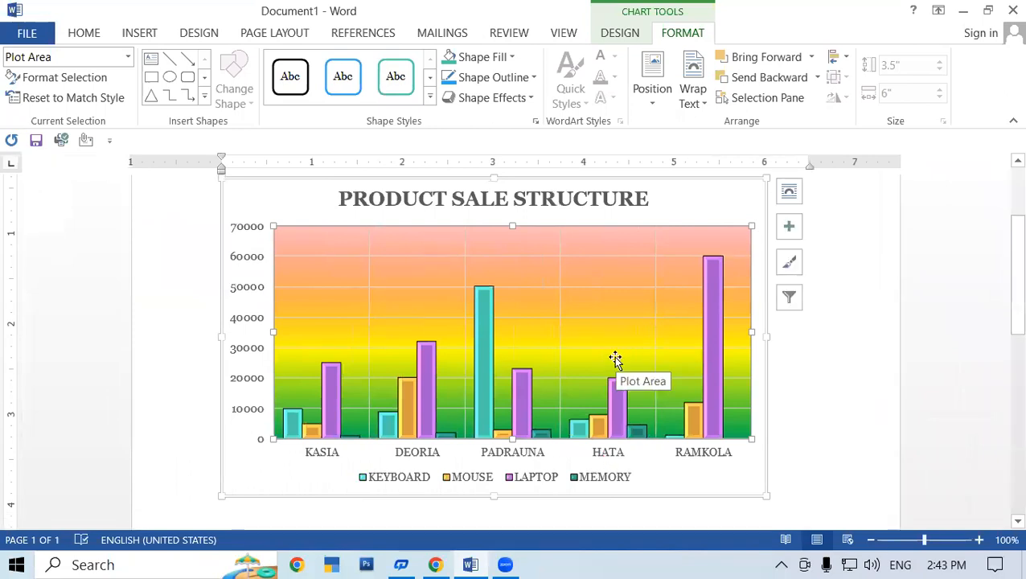
Try resetting the whole chart area to match the chart style, and undo the reset each time.
click(277, 224)
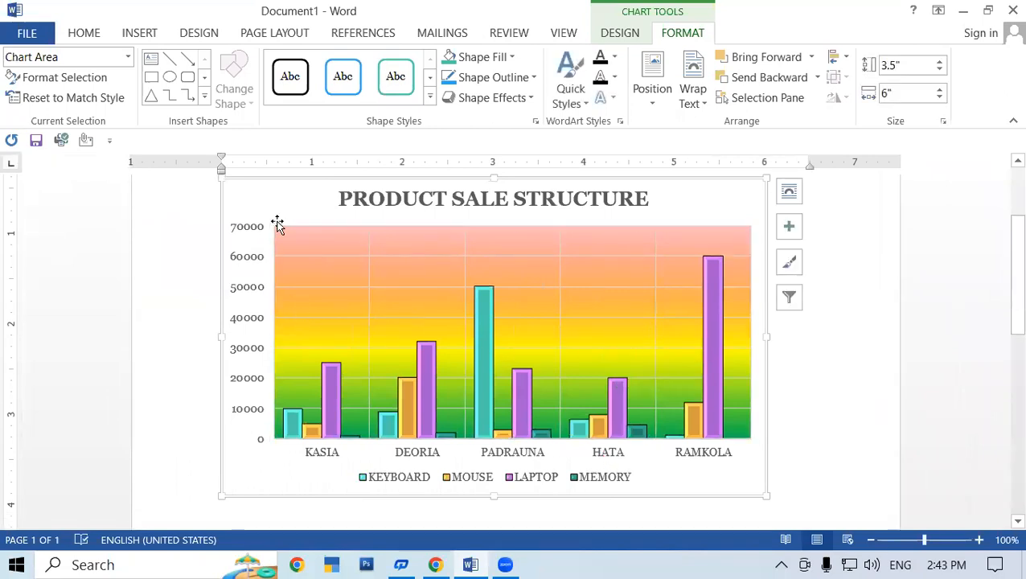
click(177, 262)
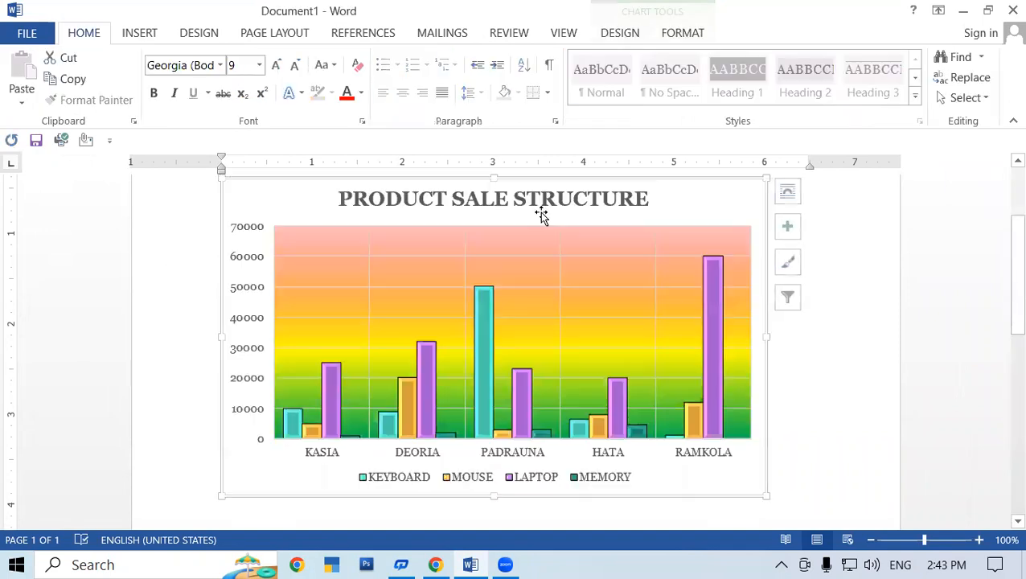
click(542, 215)
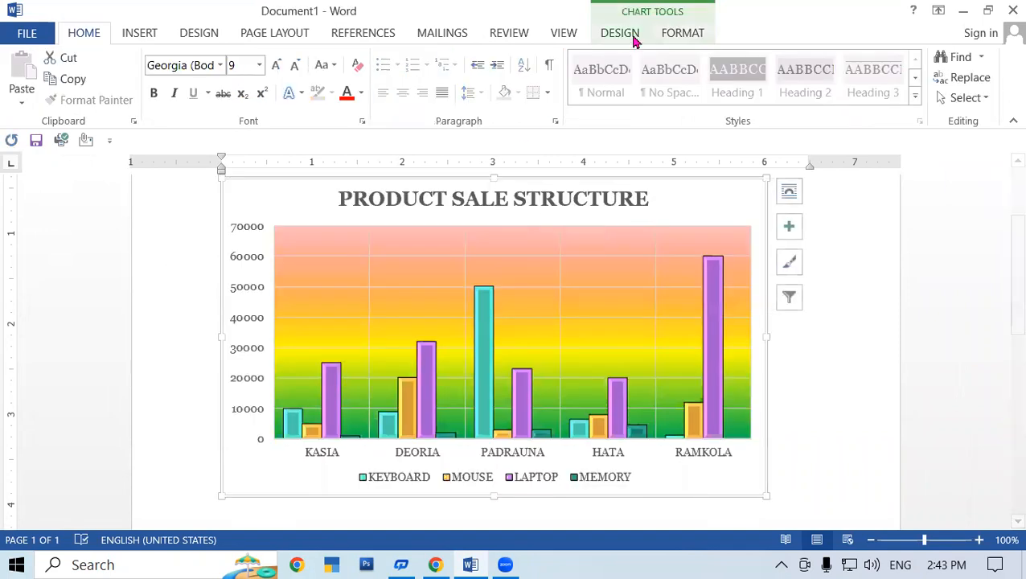
click(666, 37)
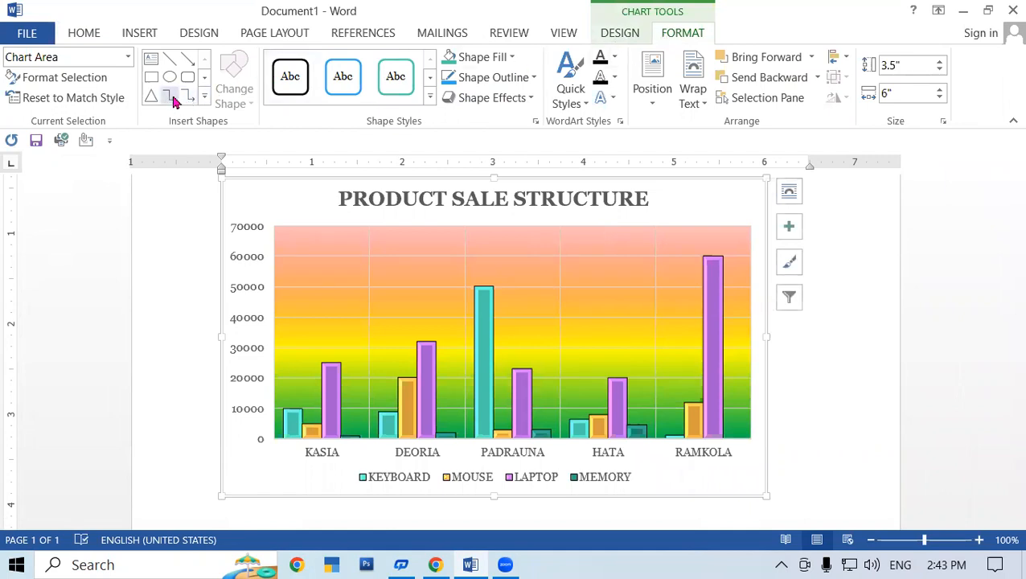
click(111, 99)
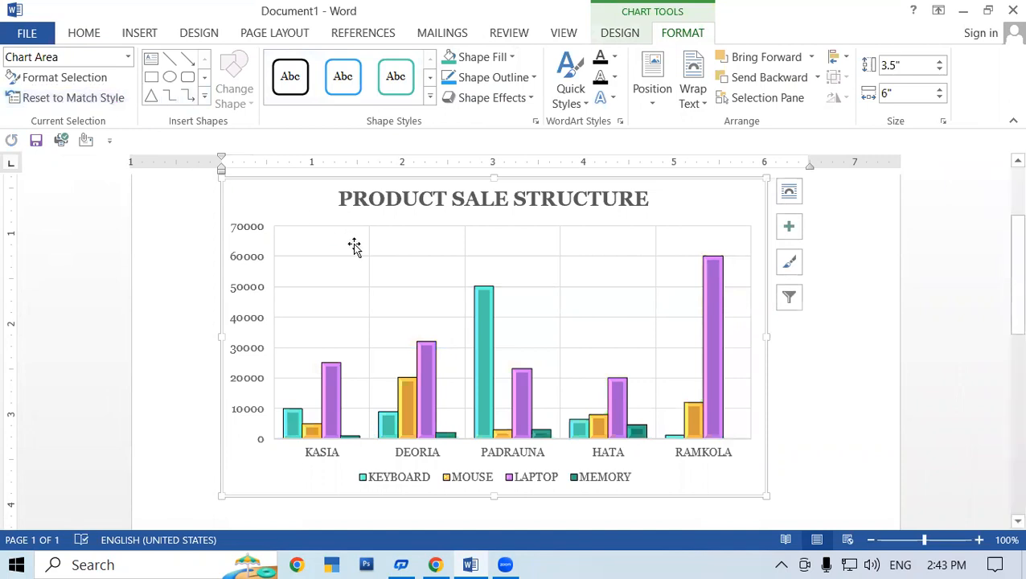
key(ctrl+z)
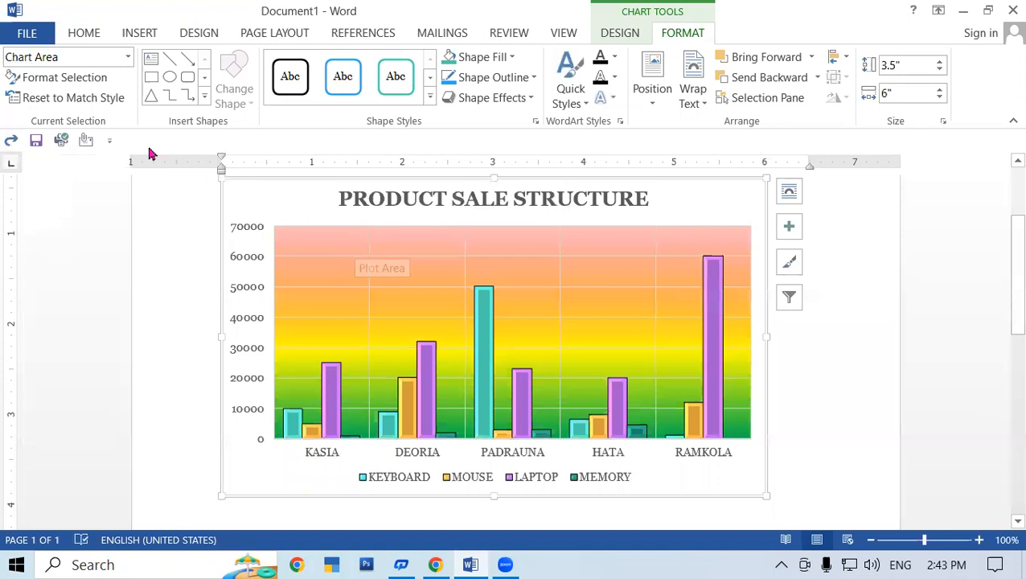
click(107, 99)
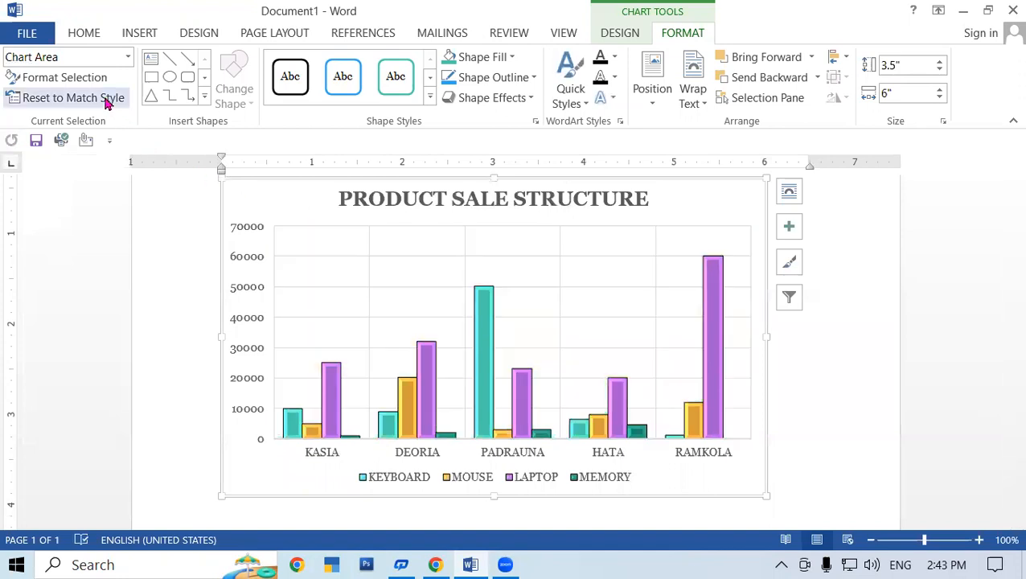
key(ctrl+z)
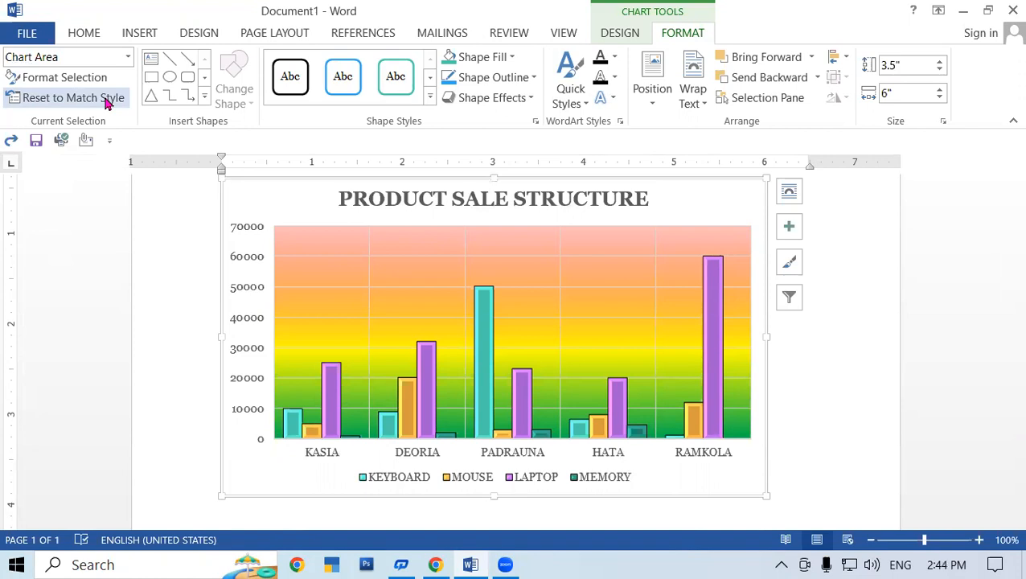
Draw a single-rounded-corner rectangle about 2.18" by 0.4" across the plot area's upper right and label it "EMP DATA LIST".
click(205, 97)
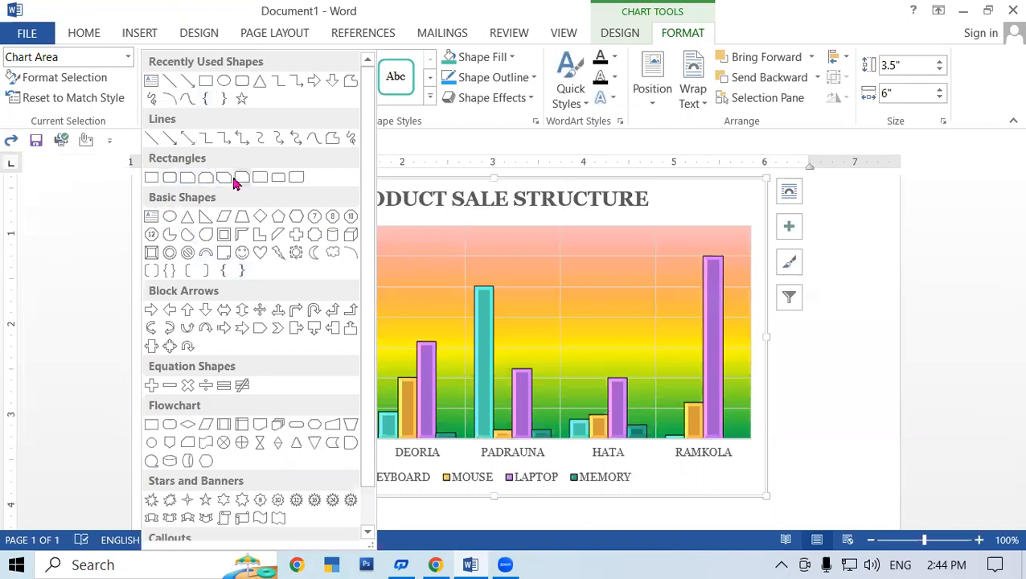
click(259, 177)
mouse_move(492, 234)
mouse_down()
mouse_move(542, 265)
mouse_move(688, 272)
mouse_up()
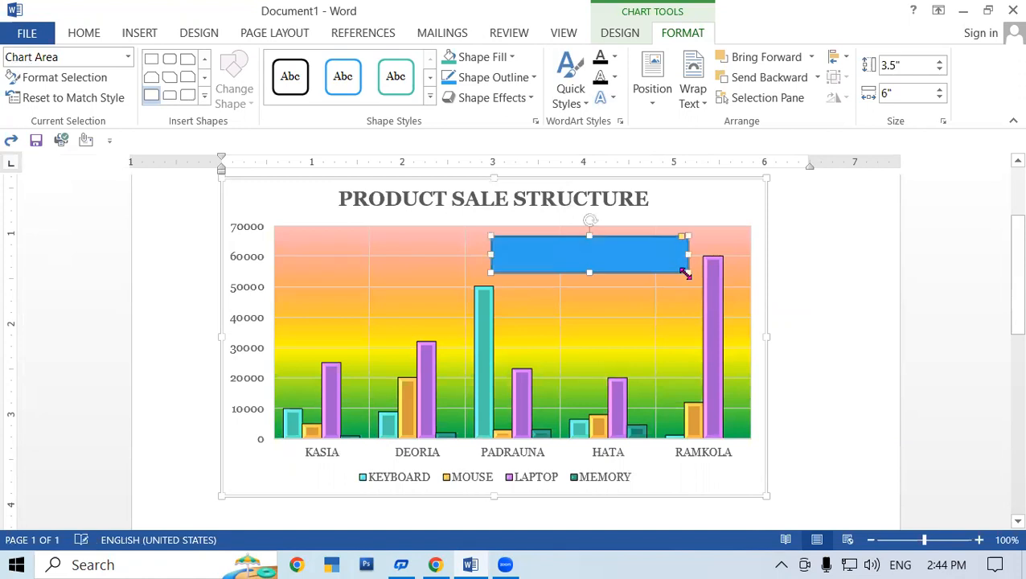
right_click(644, 264)
click(667, 303)
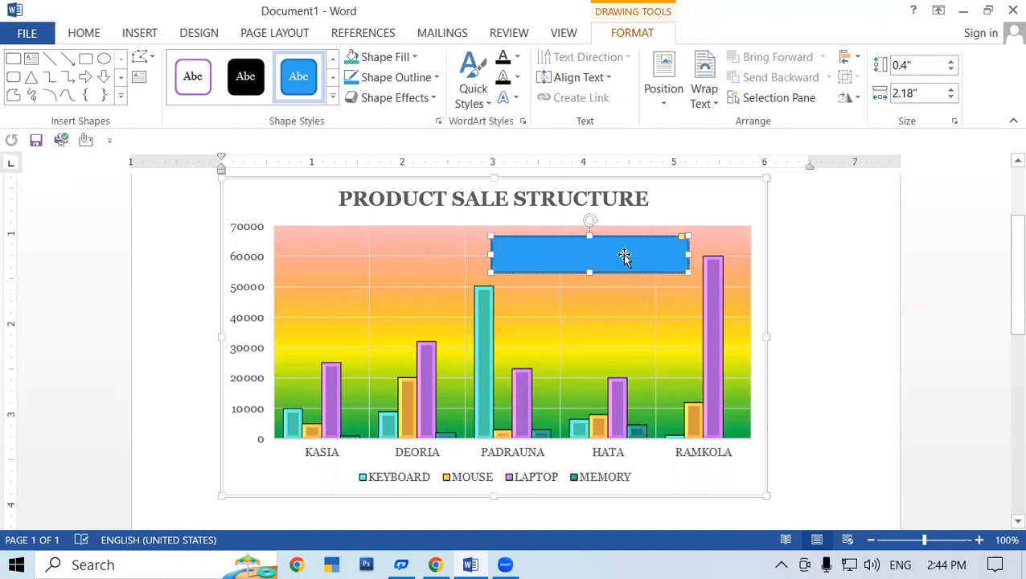
text(EM)
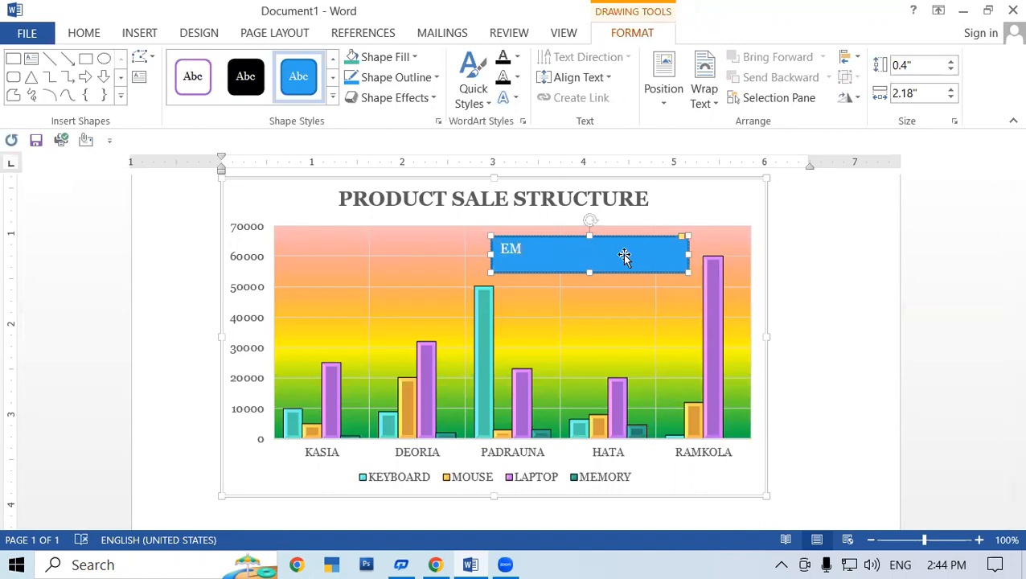
text(P DATA LIST)
Enlarge the "EMP DATA LIST" text by four font size increments so it fills the rectangle.
key(shift+Left)
key(shift+Left)
key(shift+Left)
key(shift+Left)
key(shift+Left)
key(shift+Left)
key(shift+Left)
key(shift+Left)
key(shift+Left)
key(shift+Left)
key(shift+Left)
key(shift+Left)
key(shift+Left)
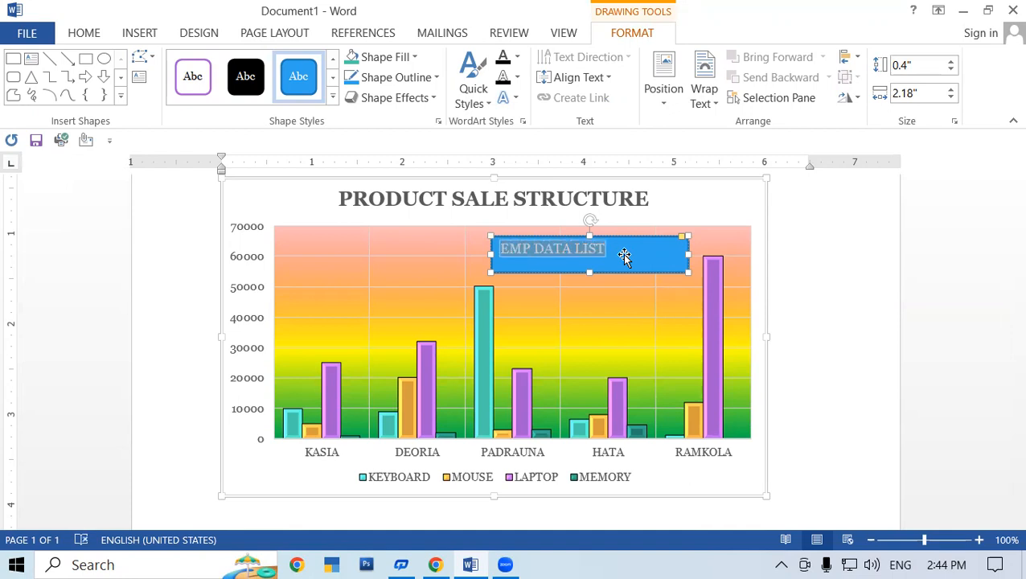
key(ctrl+shift+period)
key(ctrl+shift+period)
key(ctrl+shift+period)
key(ctrl+shift+period)
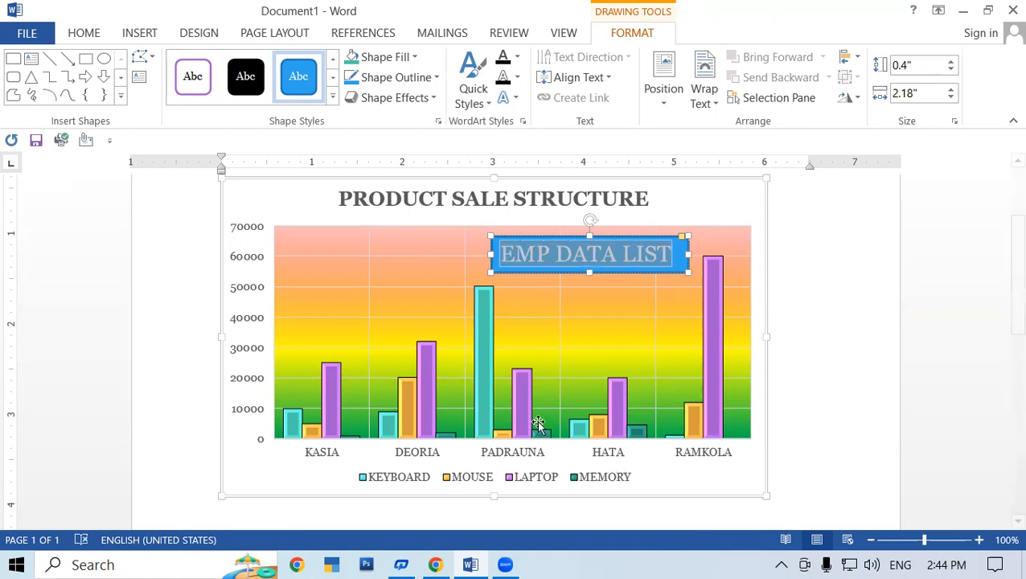
click(634, 241)
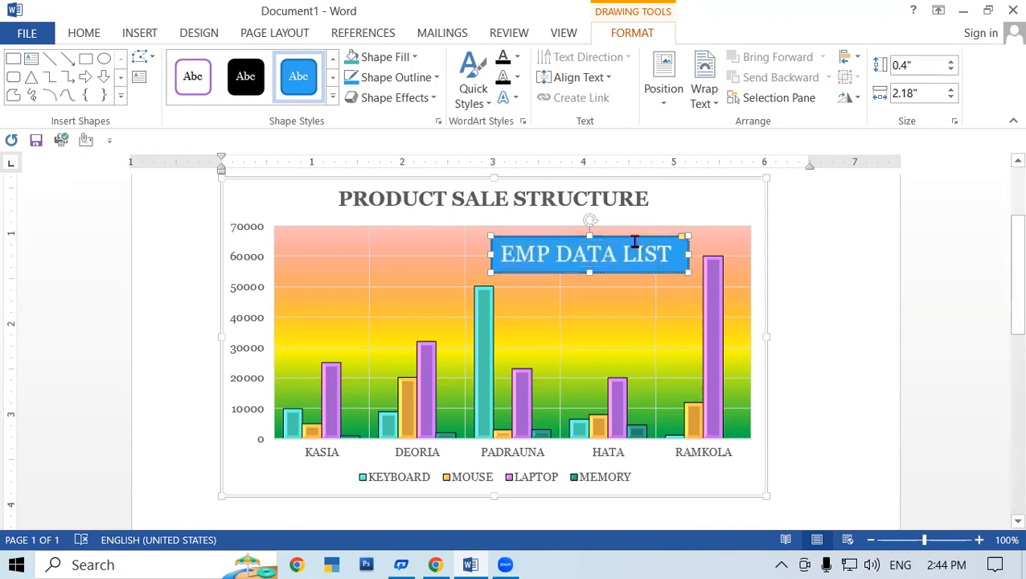
Give the "EMP DATA LIST" rectangle a red fill and a black outline.
click(401, 57)
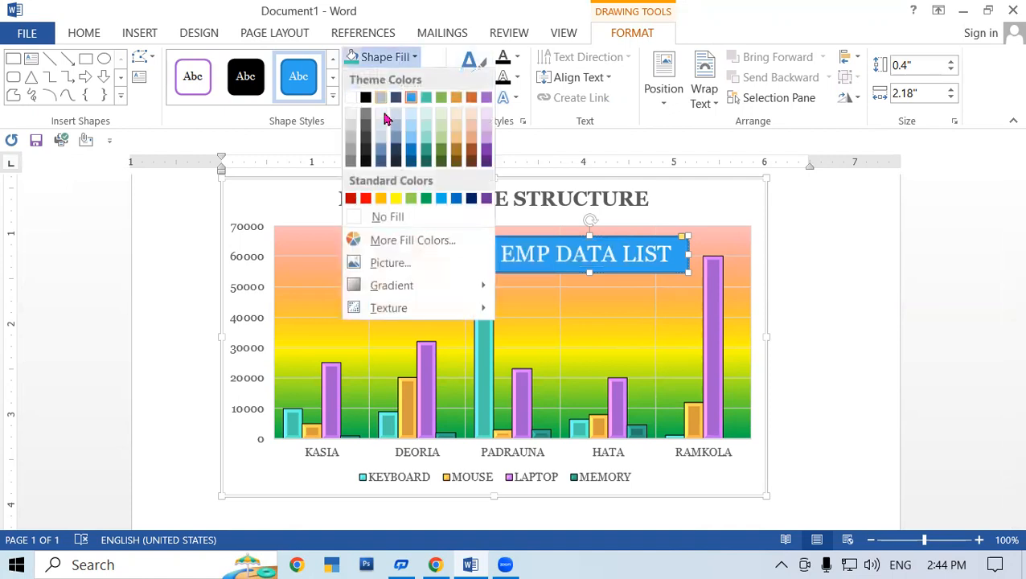
click(369, 201)
click(428, 78)
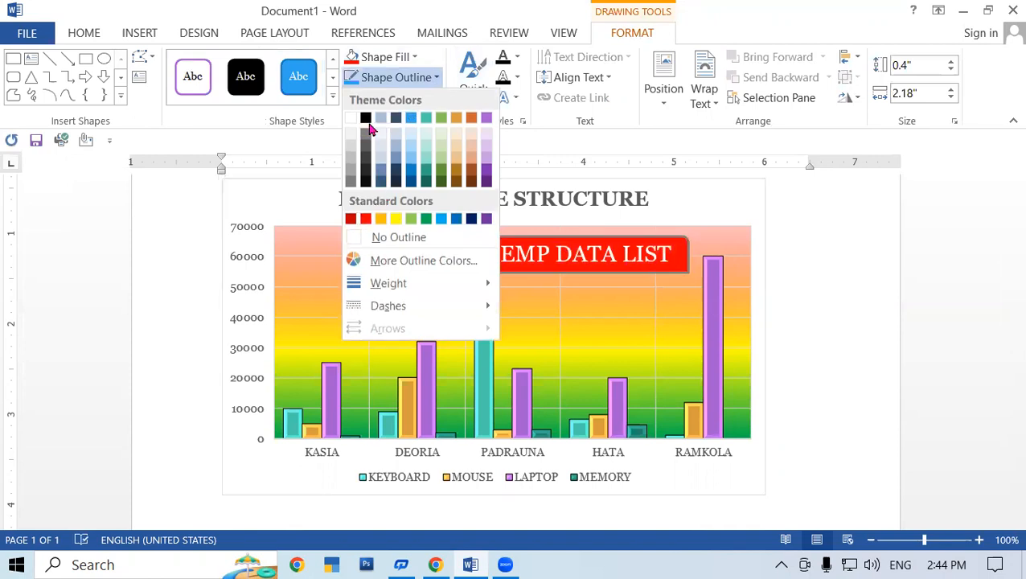
click(366, 118)
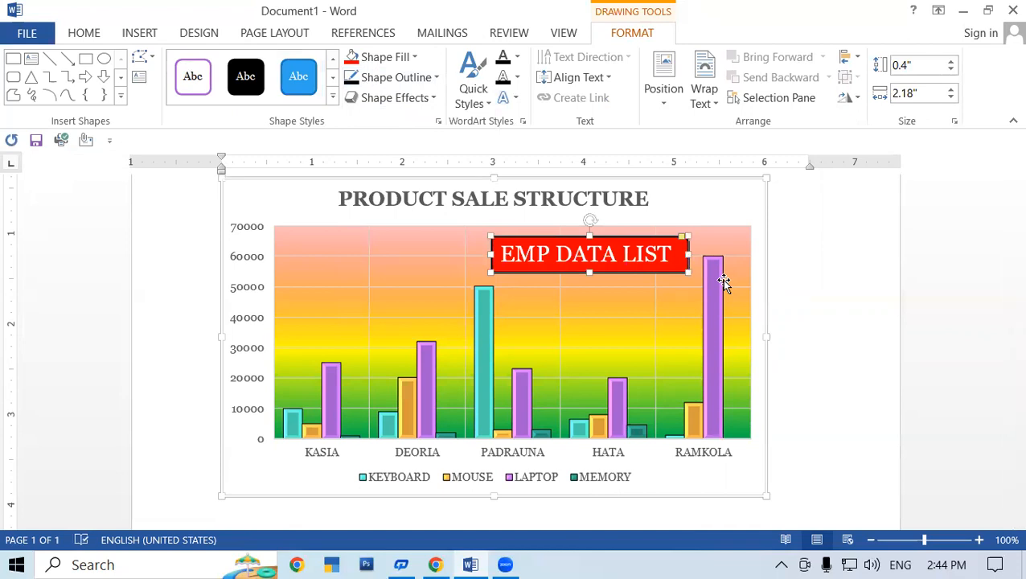
Apply the fifth-row black preset shape style to the "EMP DATA LIST" rectangle and preview WordArt text styles without applying one.
click(333, 97)
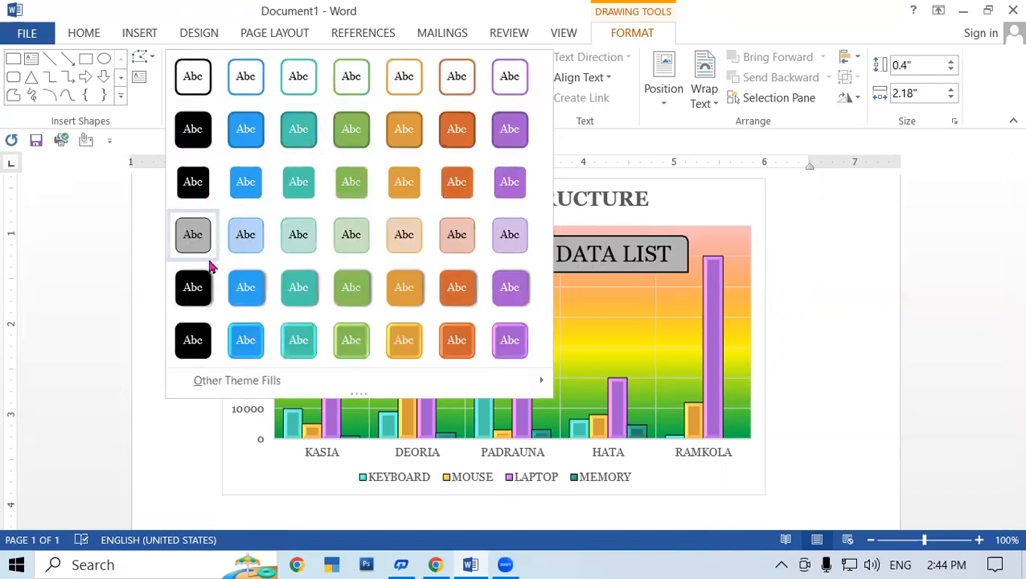
click(197, 291)
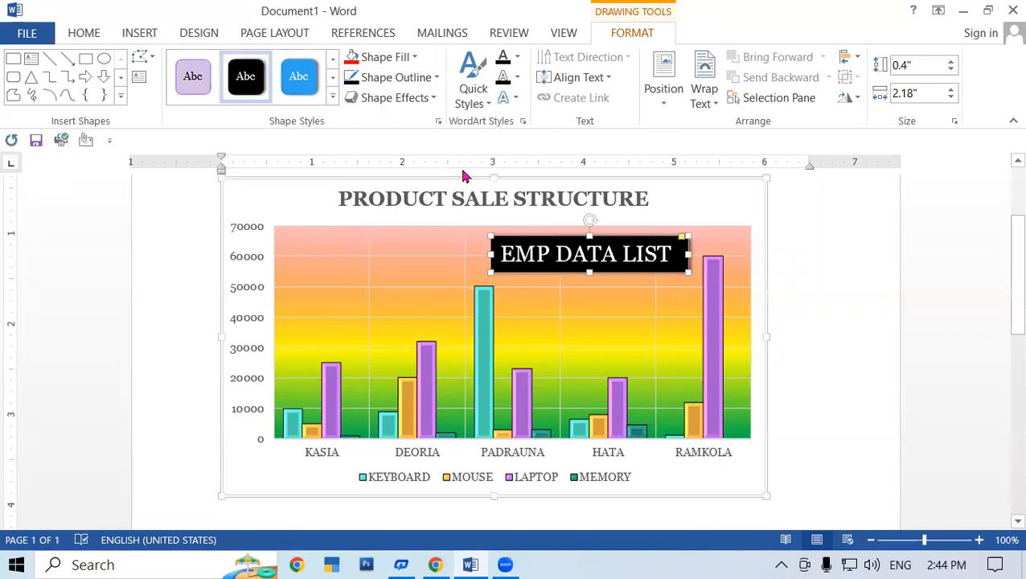
click(475, 92)
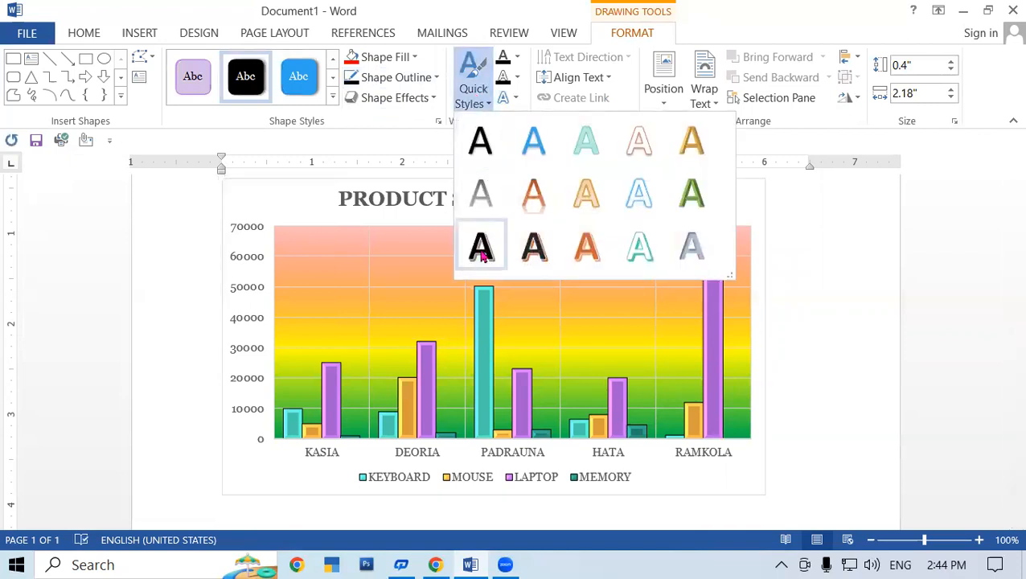
click(790, 252)
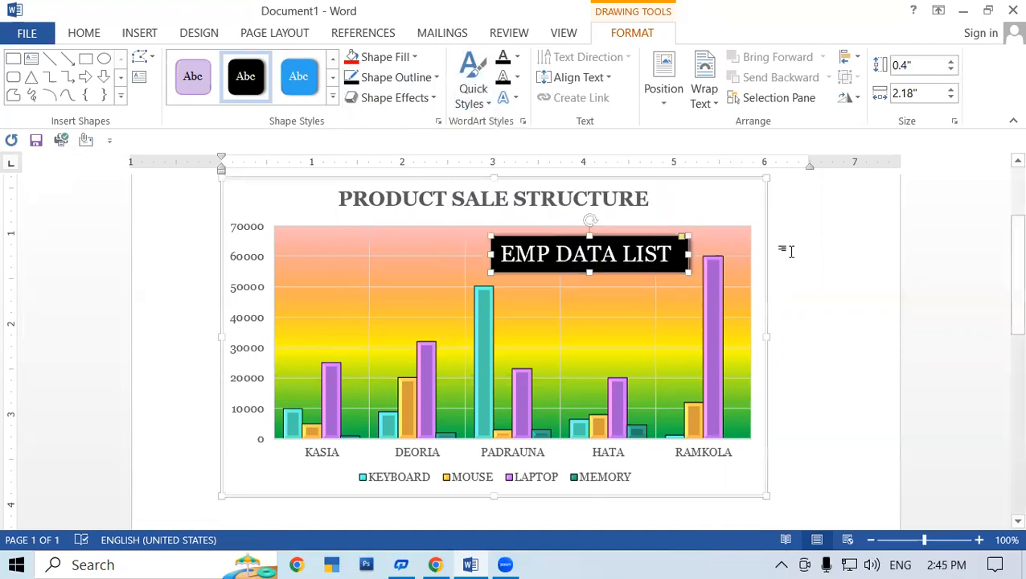